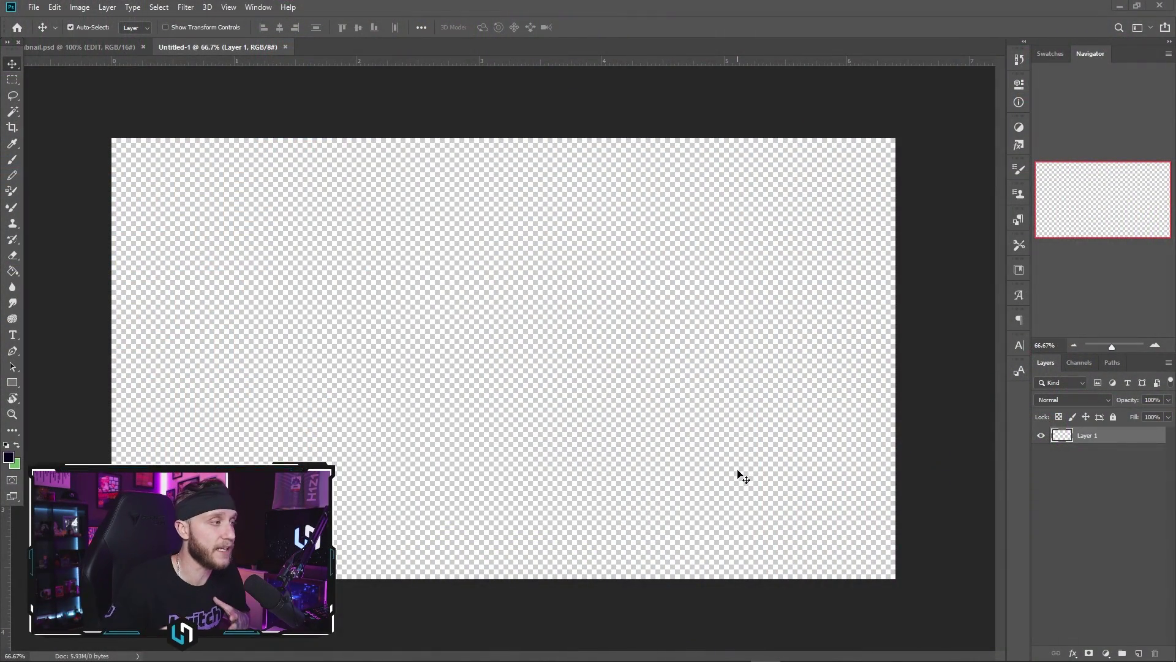
Step: Switch to the Blank Room For Thumbs.mp4 video in VLC and capture its full-screen room frame as a screen snip
{"action": "mouse_move", "coordinate": [80, 653]}
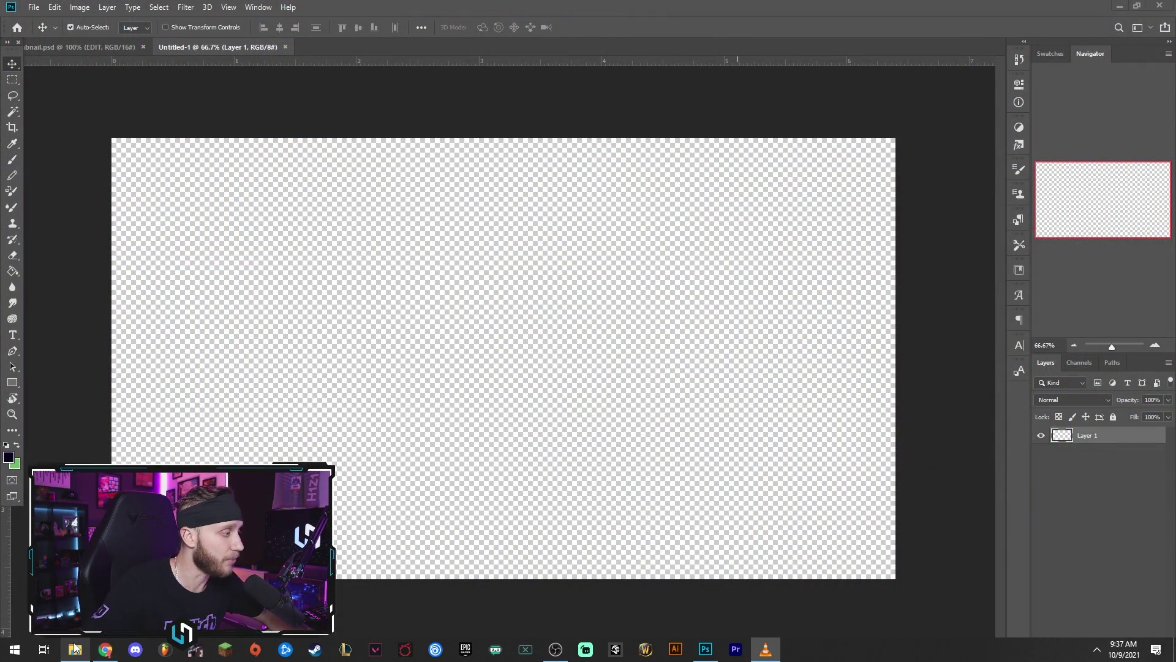
{"action": "left_click", "coordinate": [272, 642]}
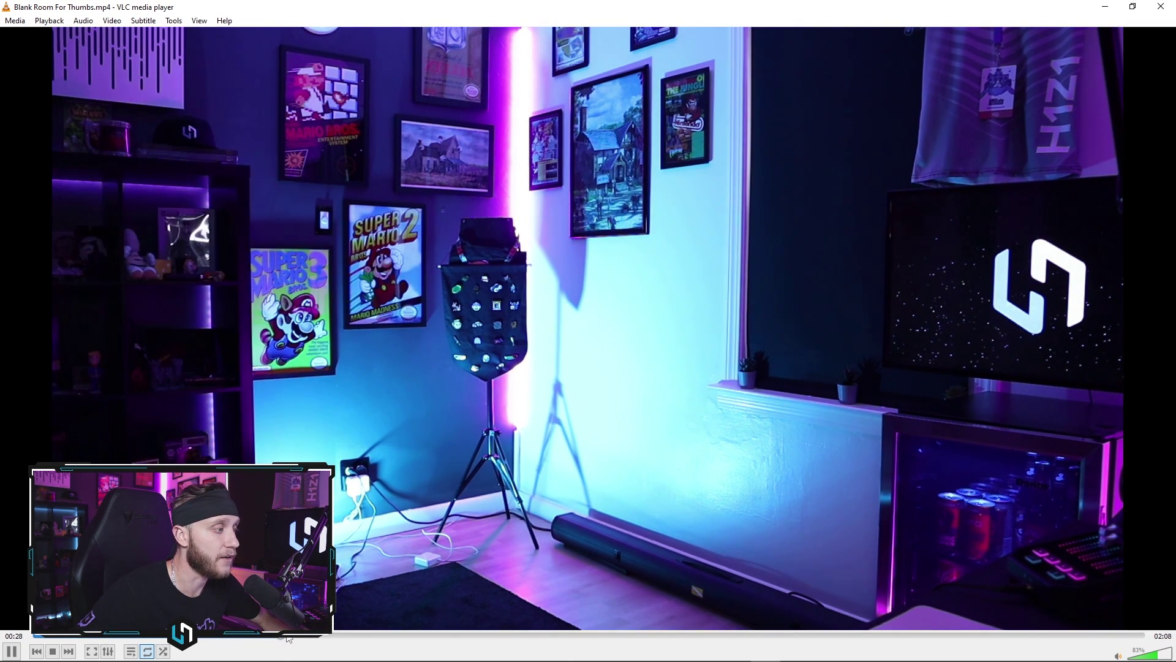
{"action": "double_click", "coordinate": [463, 406]}
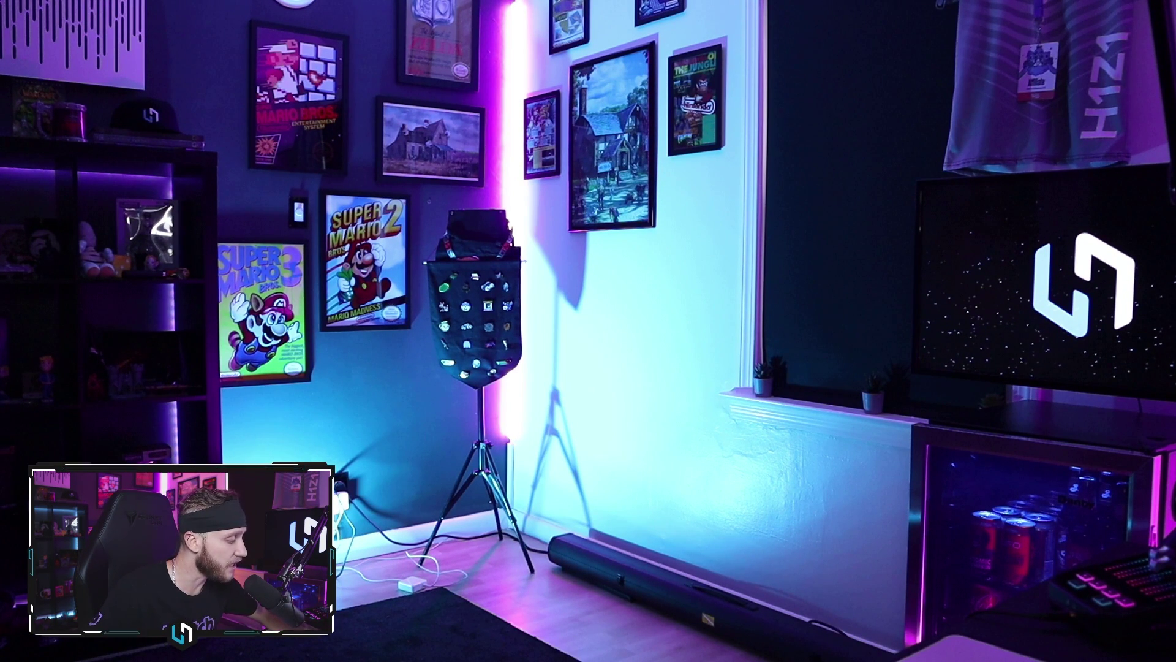
{"action": "key", "text": "super+shift+s"}
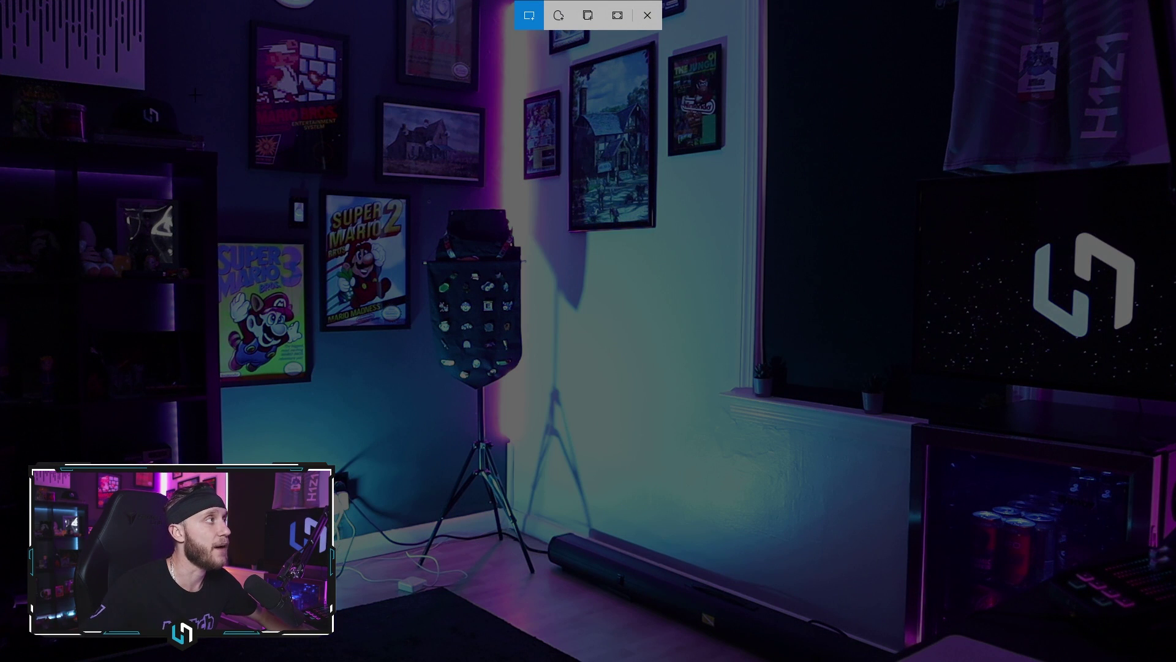
{"action": "left_click_drag", "start_coordinate": [1, 2], "coordinate": [1175, 660]}
{"action": "key", "text": "Escape"}
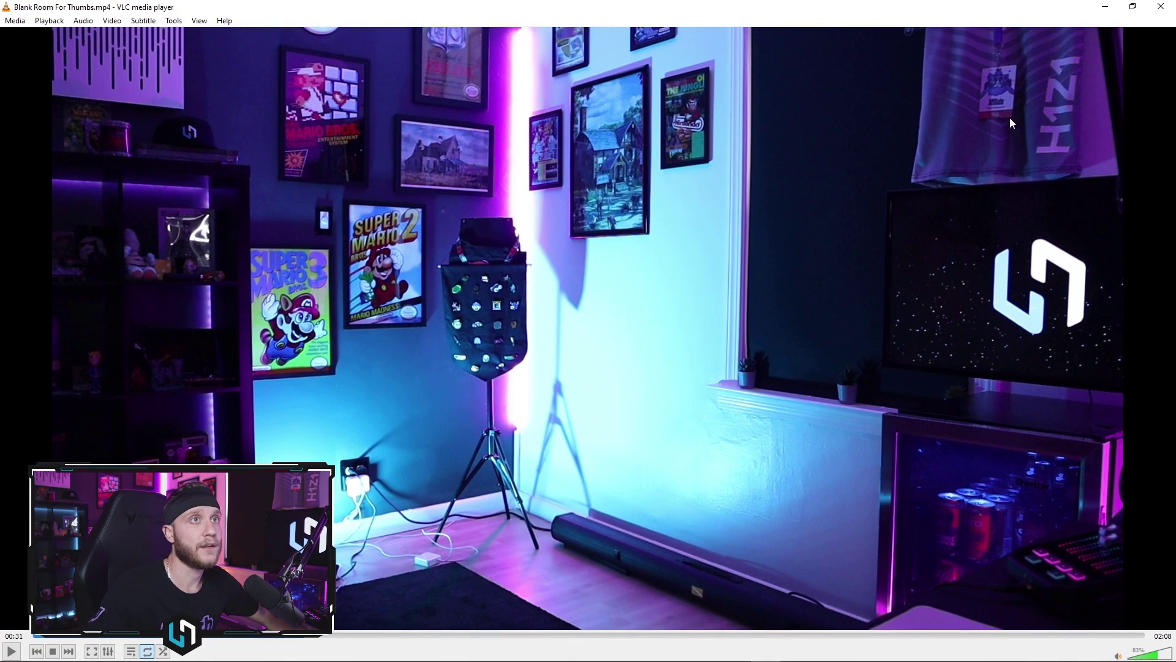
Step: Return to Photoshop and paste the captured room frame onto the empty Untitled-1 canvas
{"action": "left_click_drag", "start_coordinate": [999, 8], "coordinate": [911, 32]}
{"action": "key", "text": "alt+Tab"}
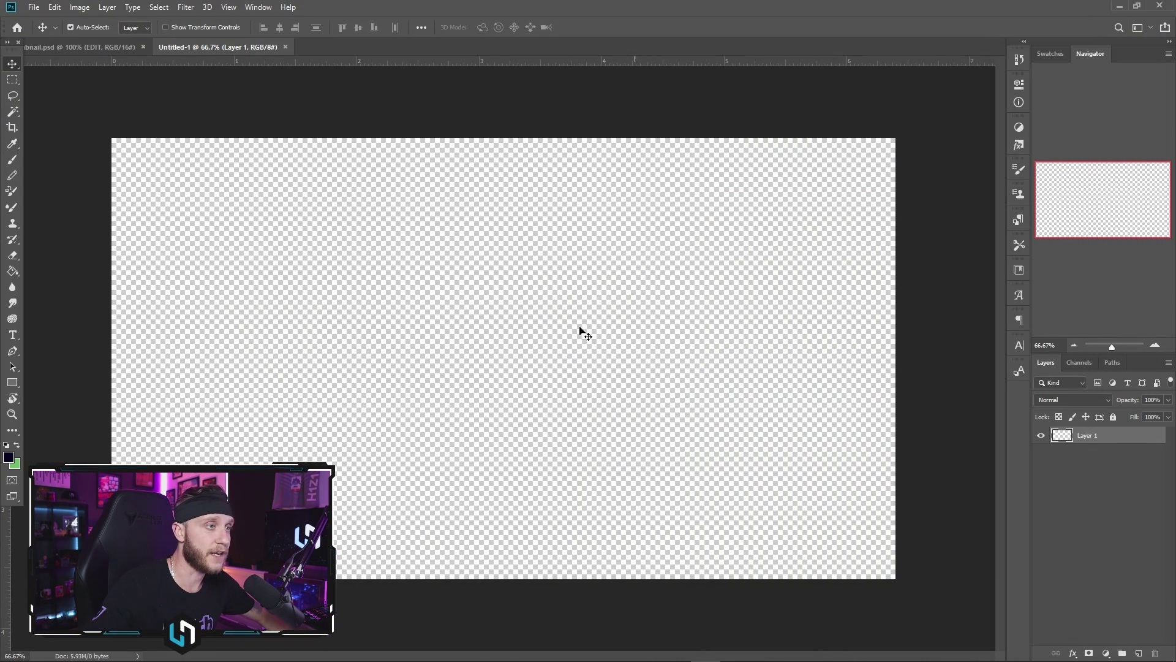
{"action": "key", "text": "ctrl+v"}
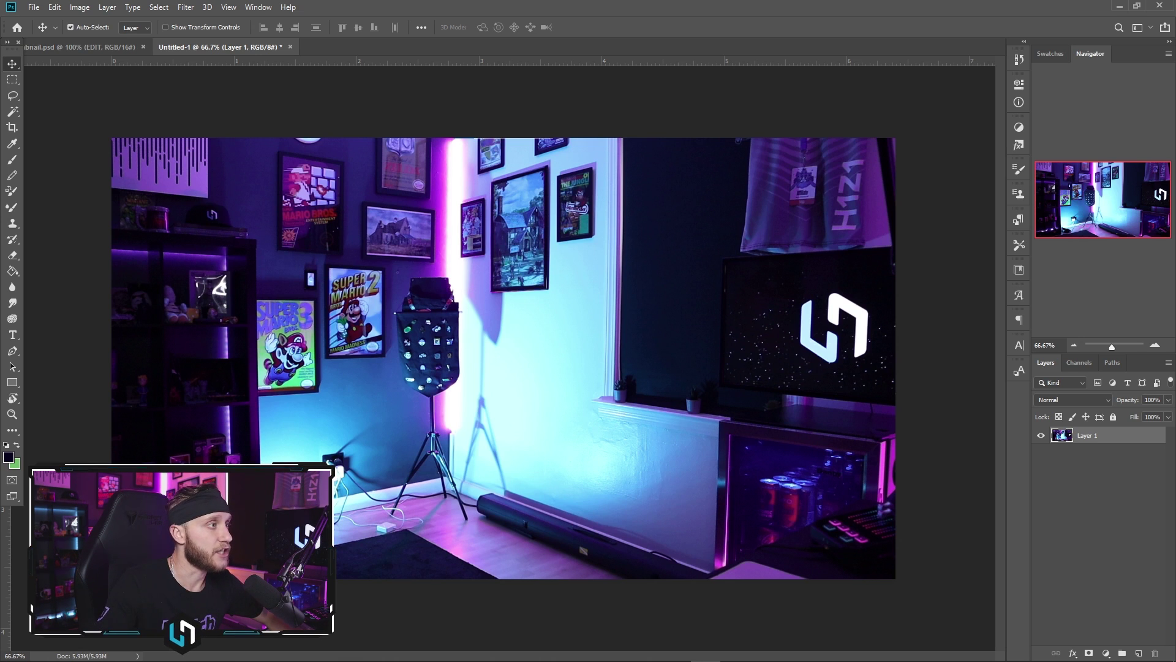
Step: Place the green-screen photo DSC00013 above the room image at its fitted size and rasterize its layer
{"action": "left_click_drag", "start_coordinate": [0, 274], "coordinate": [501, 274]}
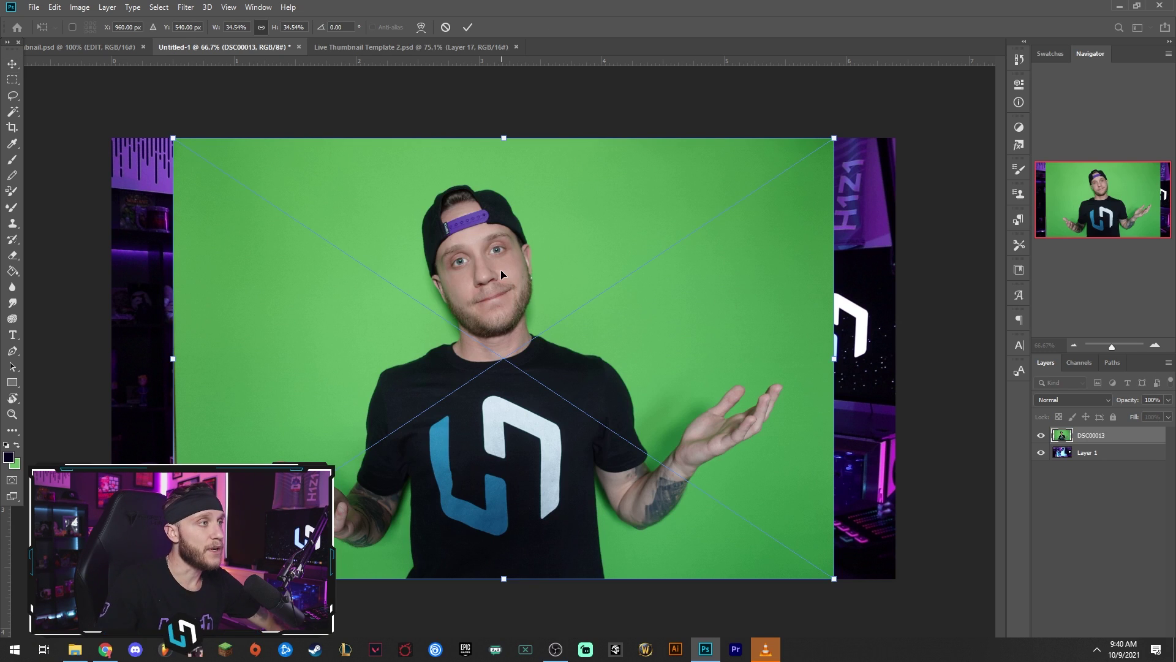
{"action": "key", "text": "Return"}
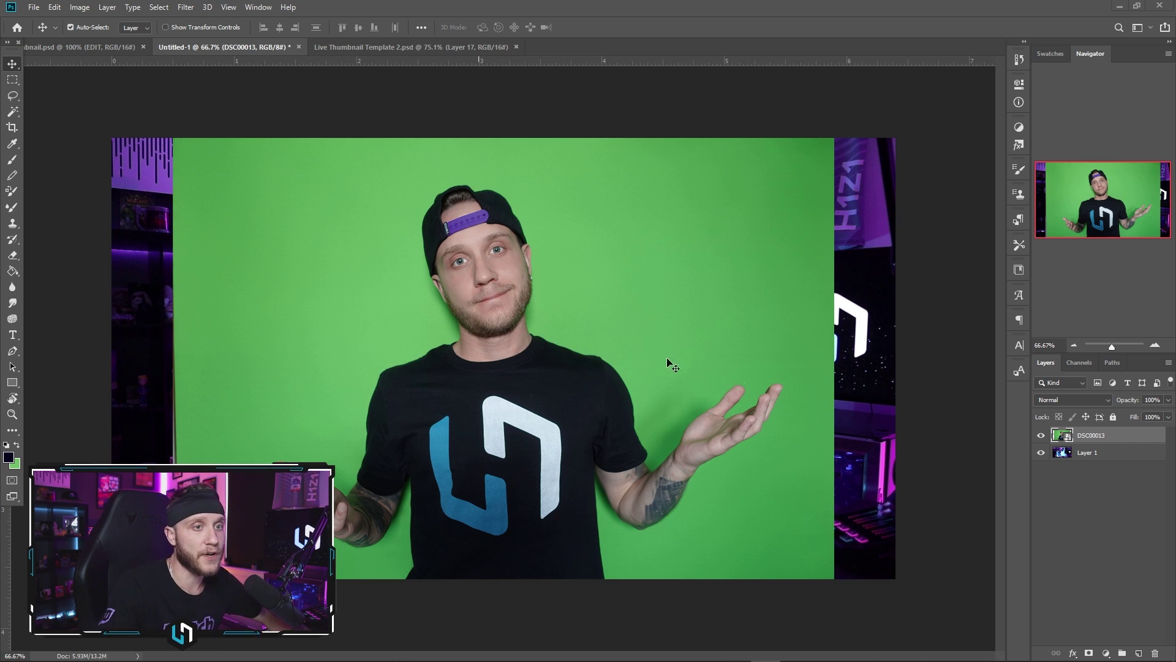
{"action": "right_click", "coordinate": [1087, 440]}
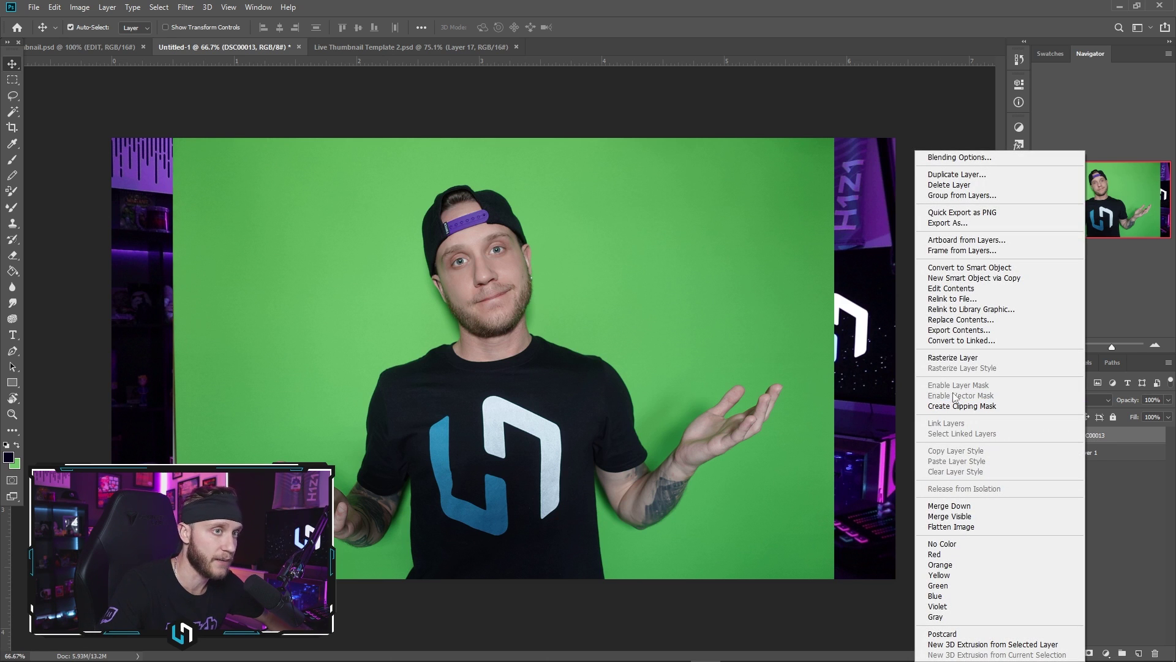
{"action": "left_click", "coordinate": [958, 362]}
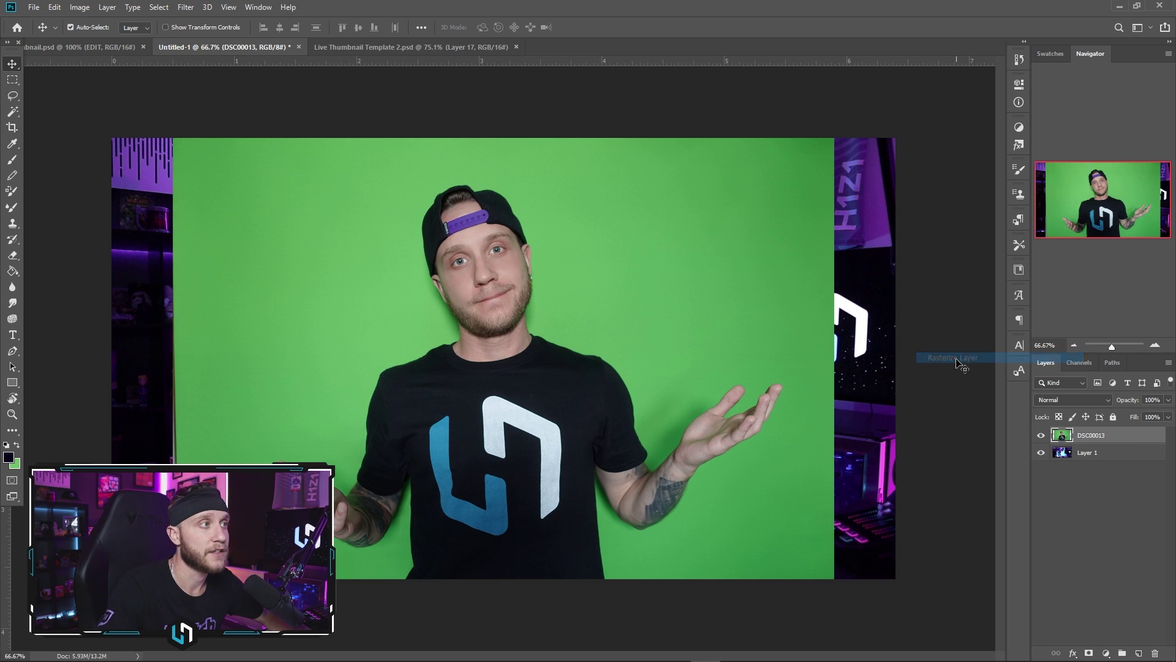
Step: Select the green backdrop with Color Range at fuzziness 153, delete it from the photo and clear the selection
{"action": "key", "text": "alt+s"}
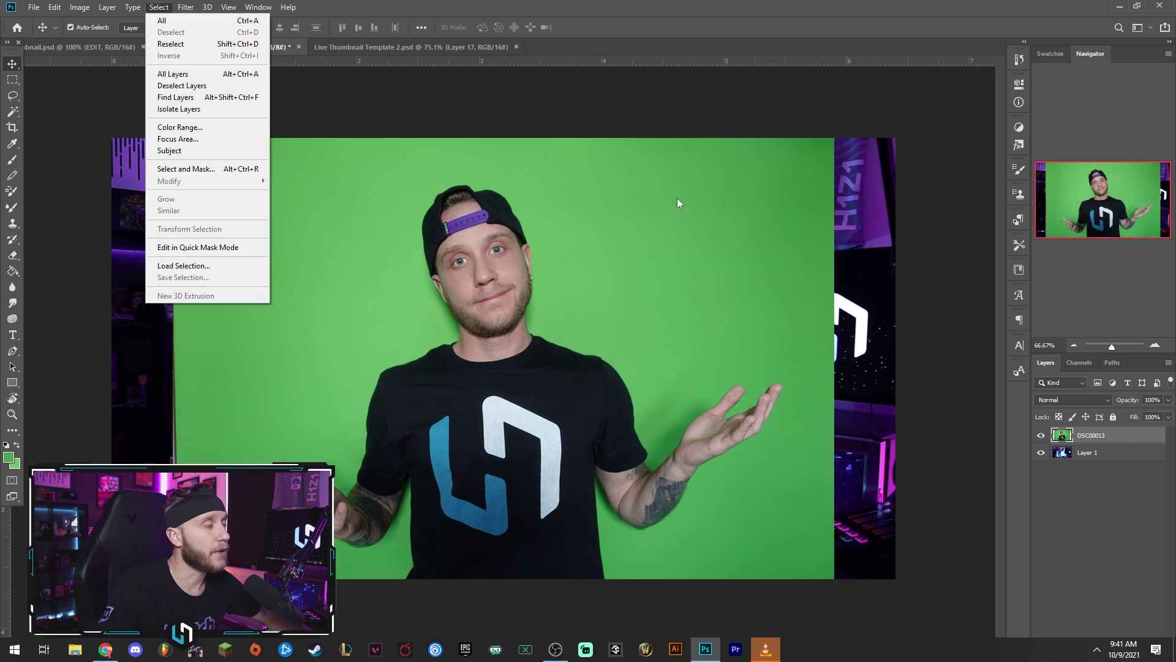
{"action": "key", "text": "c"}
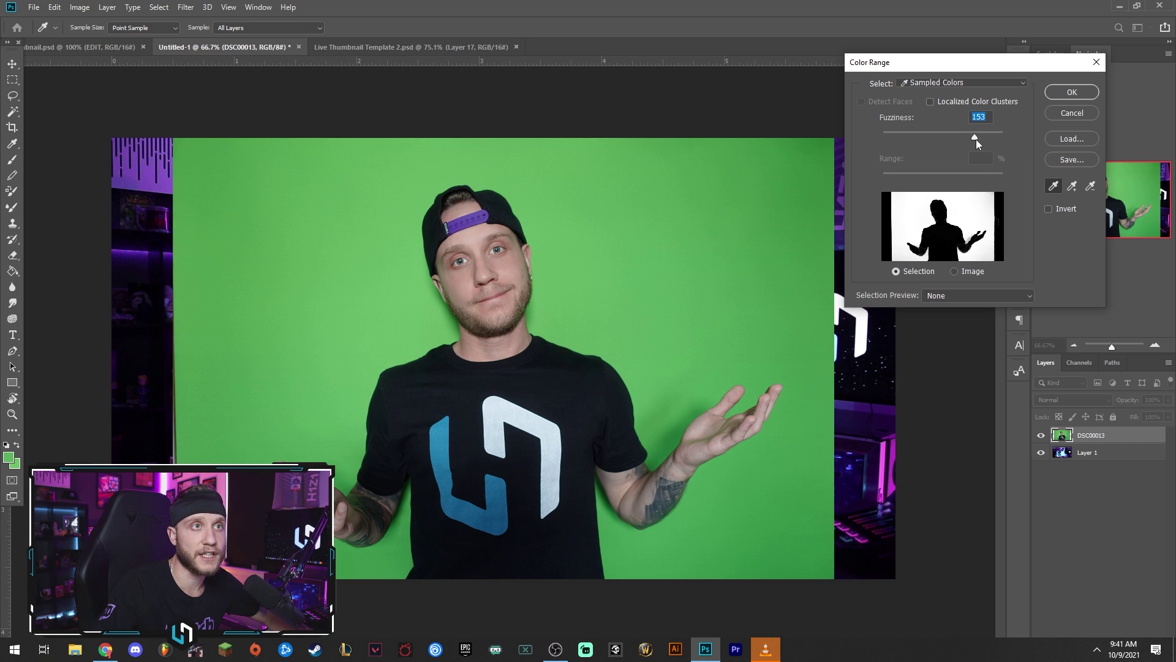
{"action": "left_click", "coordinate": [1066, 93]}
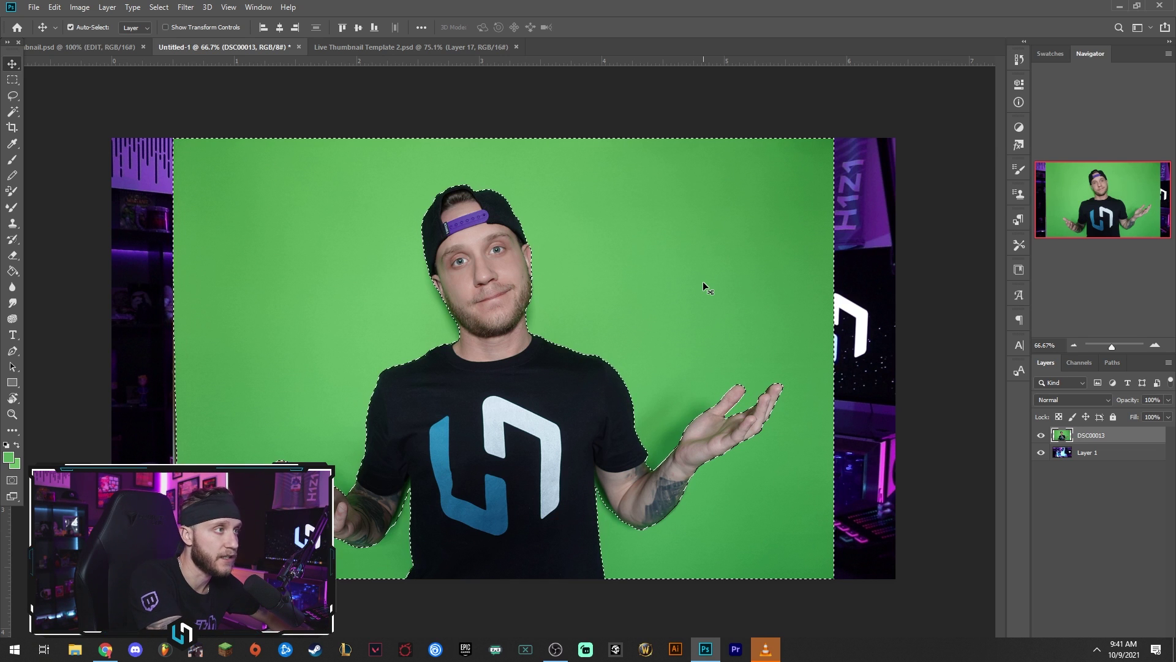
{"action": "key", "text": "Delete"}
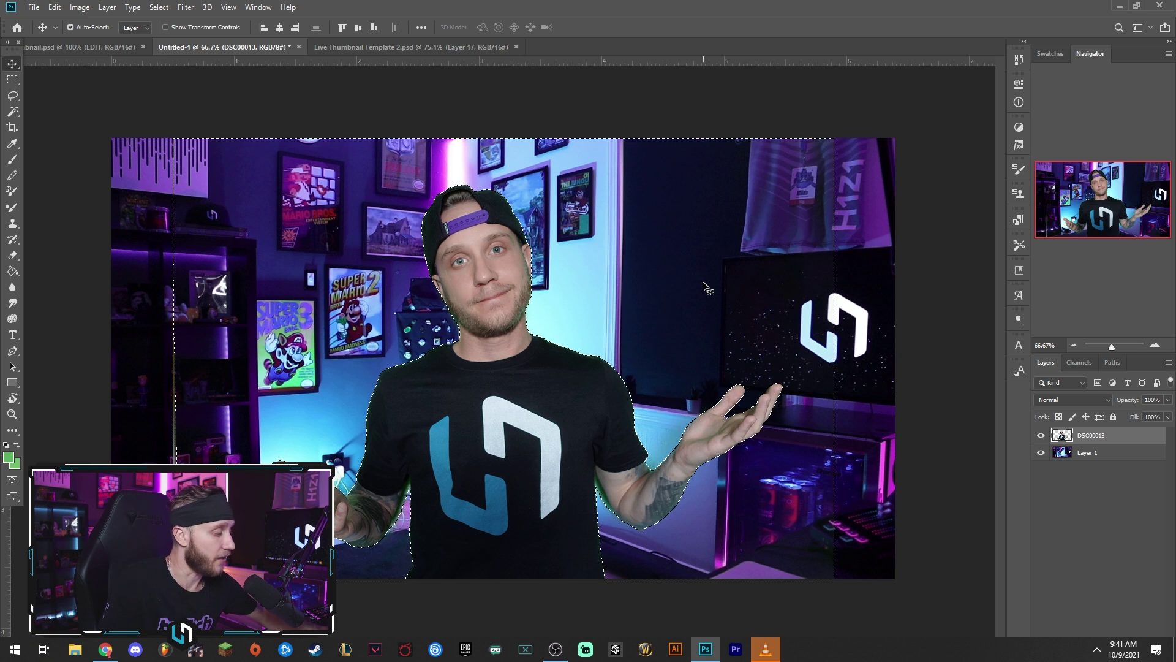
{"action": "key", "text": "ctrl+d"}
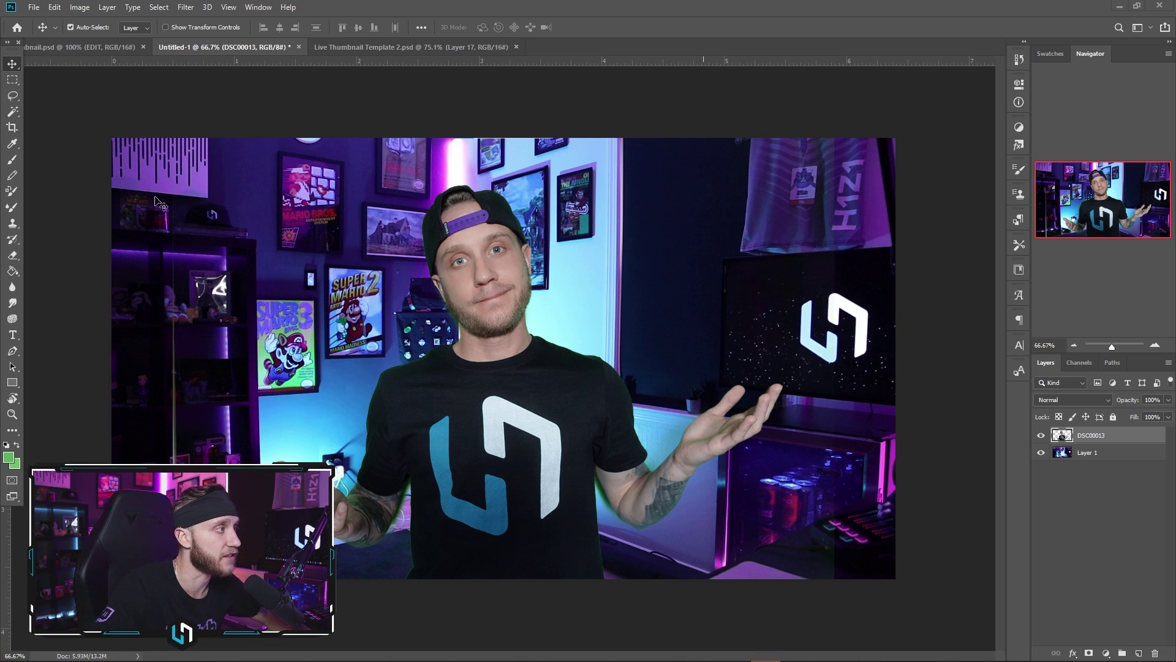
{"action": "left_click", "coordinate": [12, 80]}
{"action": "left_click_drag", "start_coordinate": [105, 138], "coordinate": [214, 601]}
{"action": "key", "text": "ctrl+d"}
{"action": "key", "text": "ctrl+alt+a"}
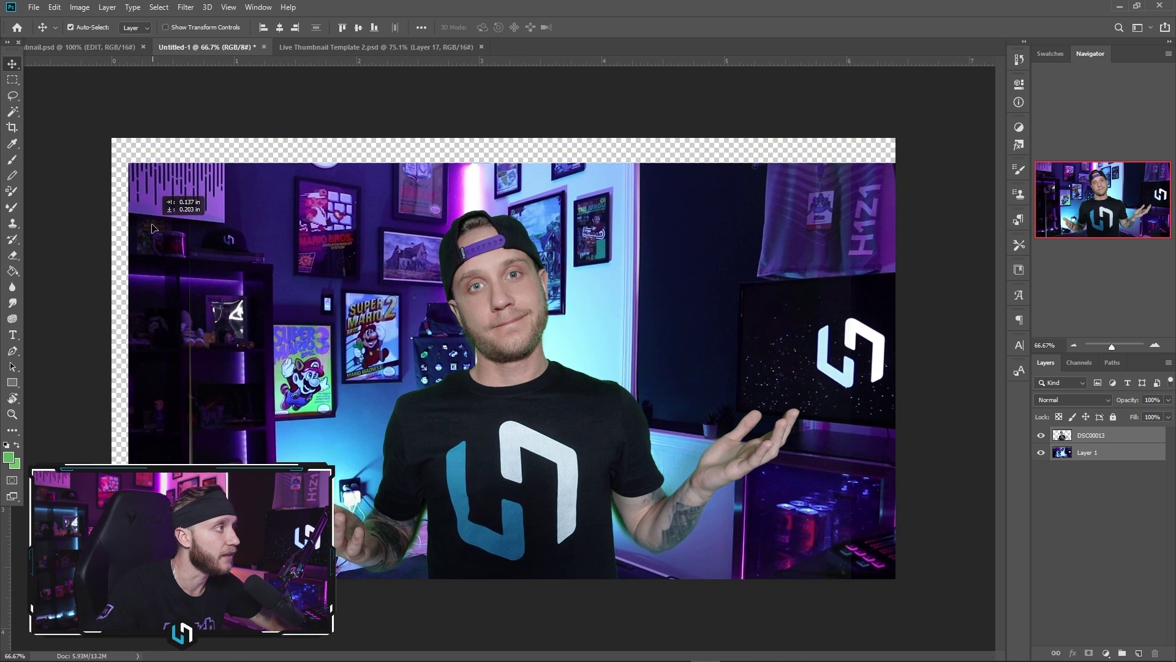
{"action": "key", "text": "ctrl+z"}
Step: Remove the stray vertical line left over beside the shelves on layer DSC00013 using a rectangular marquee selection
{"action": "left_click", "coordinate": [12, 80]}
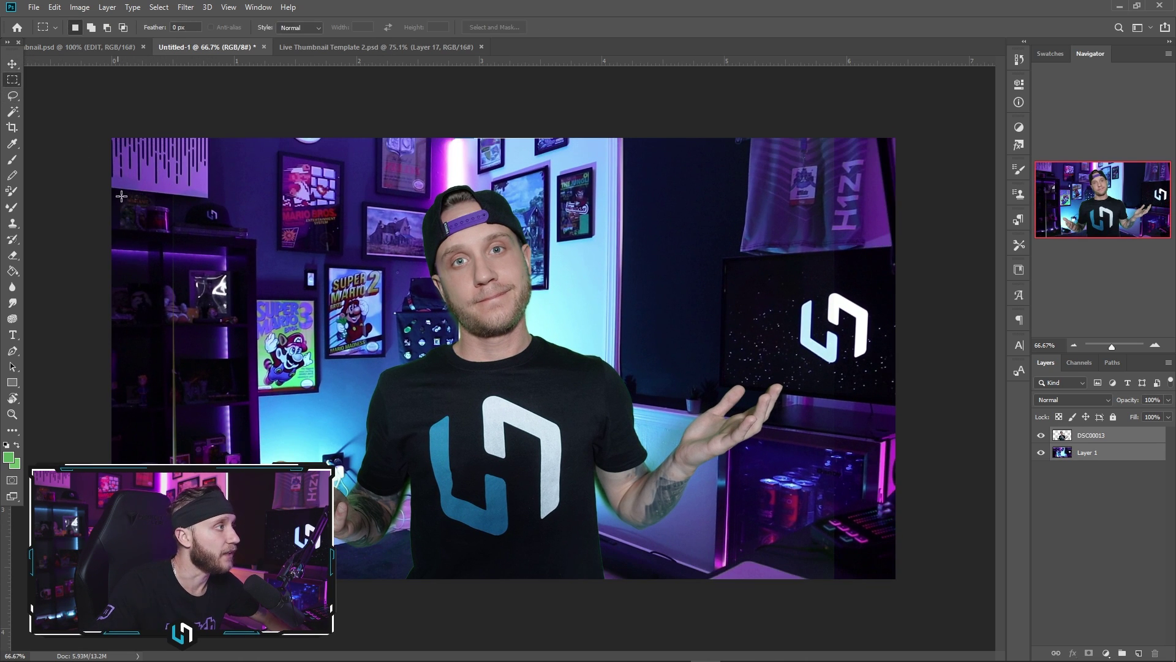
{"action": "left_click", "coordinate": [1100, 438]}
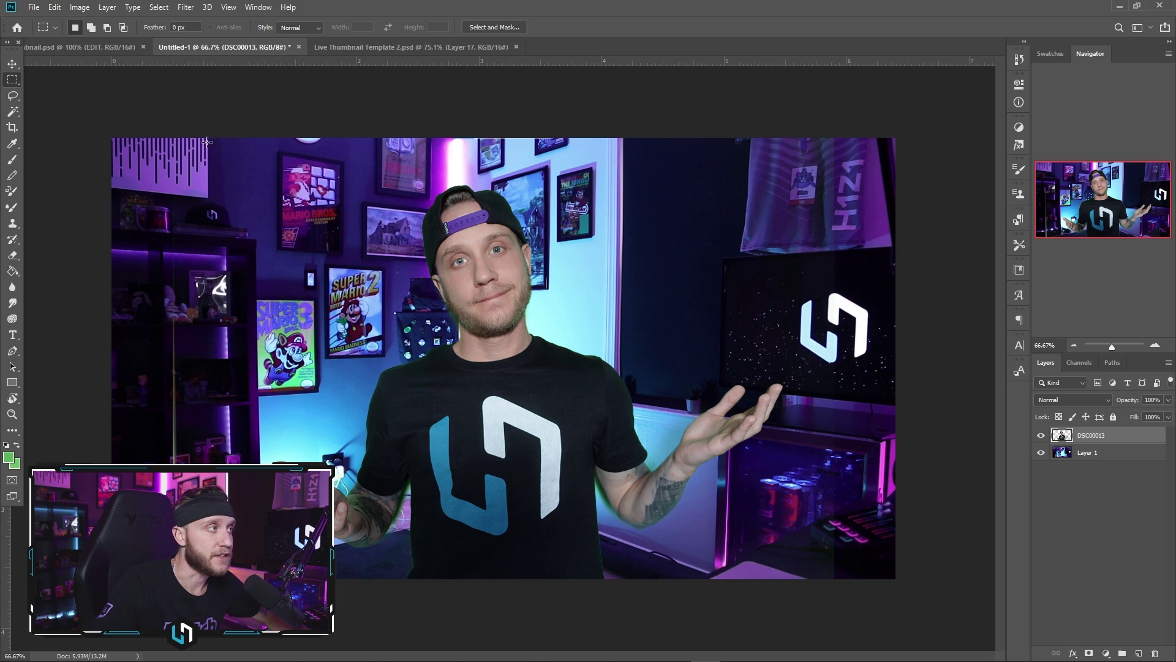
{"action": "left_click_drag", "start_coordinate": [210, 604], "coordinate": [223, 603]}
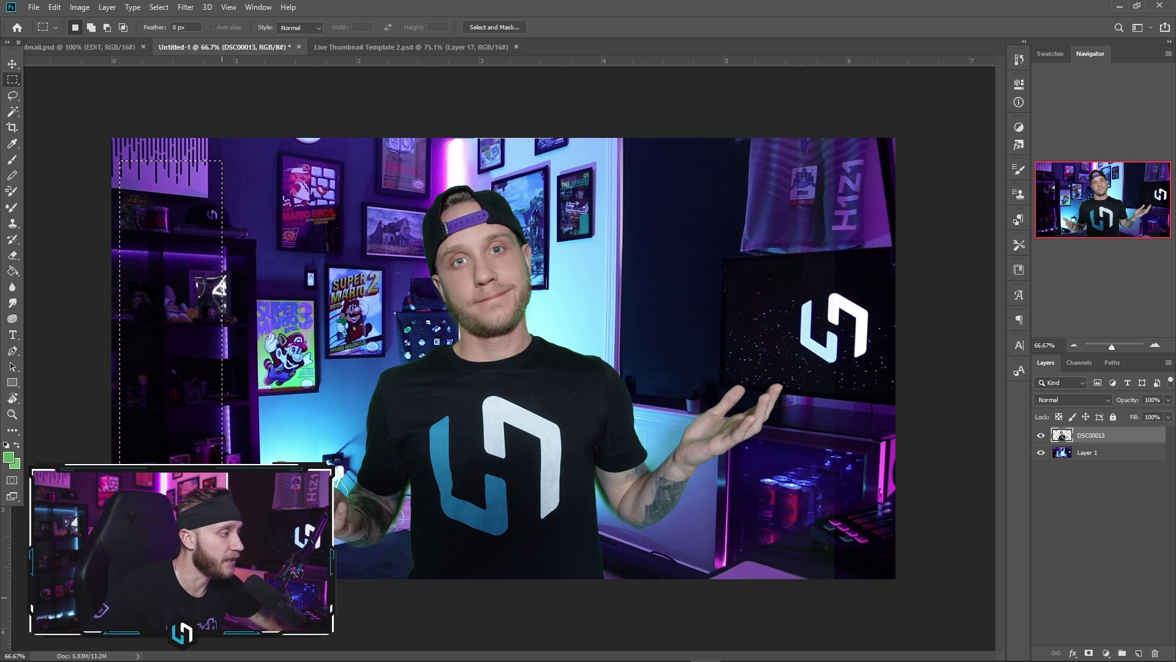
{"action": "left_click", "coordinate": [13, 64]}
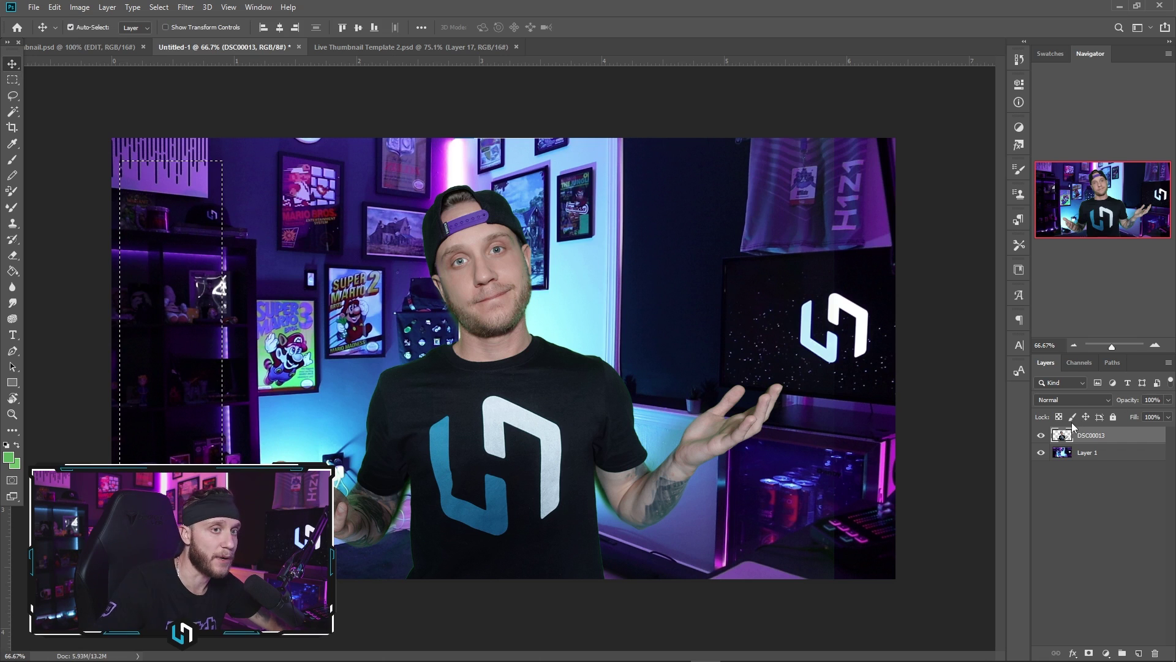
Step: Rename the room image layer to Background and lock it completely
{"action": "left_click", "coordinate": [1050, 458]}
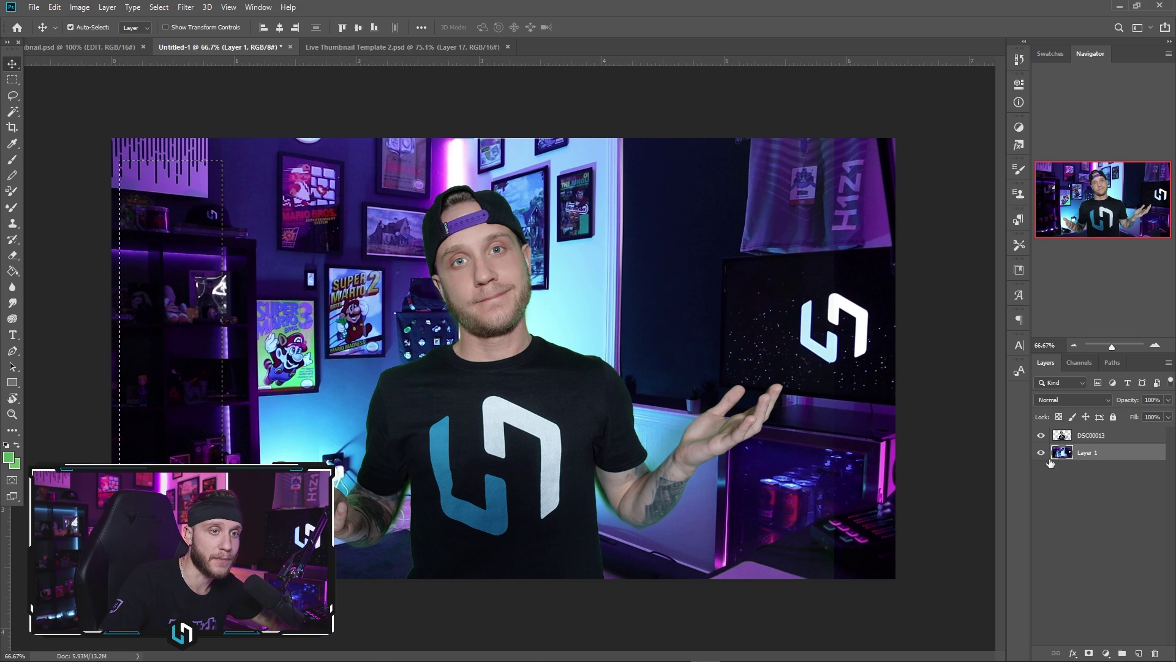
{"action": "double_click", "coordinate": [1085, 453]}
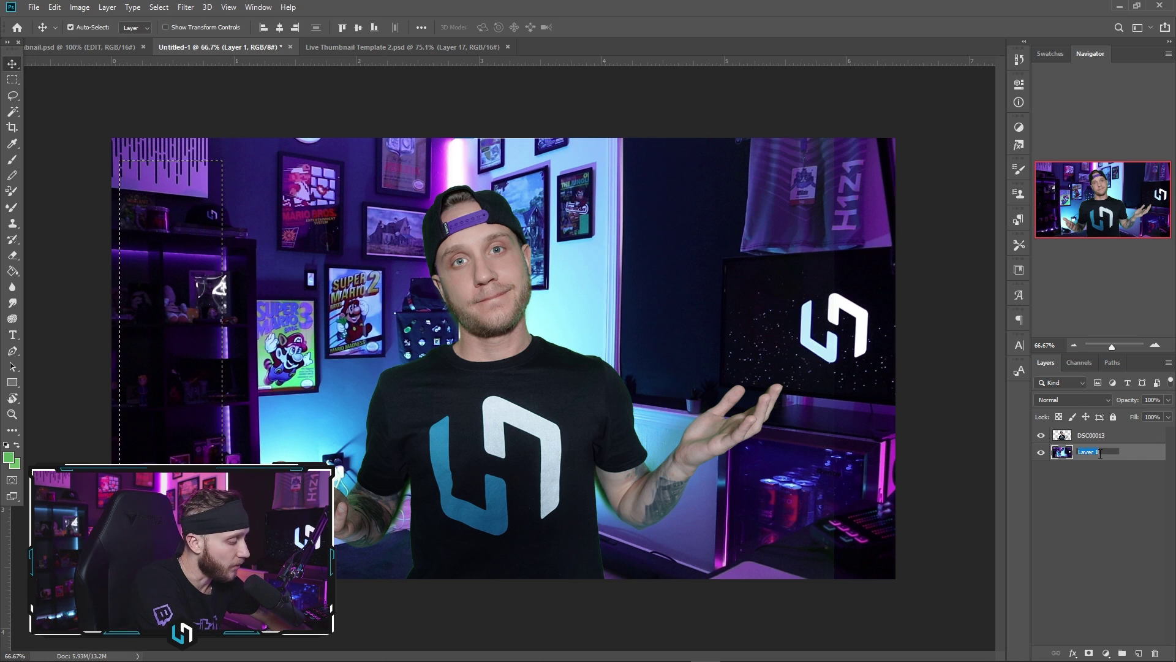
{"action": "type", "text": "Background"}
{"action": "key", "text": "Return"}
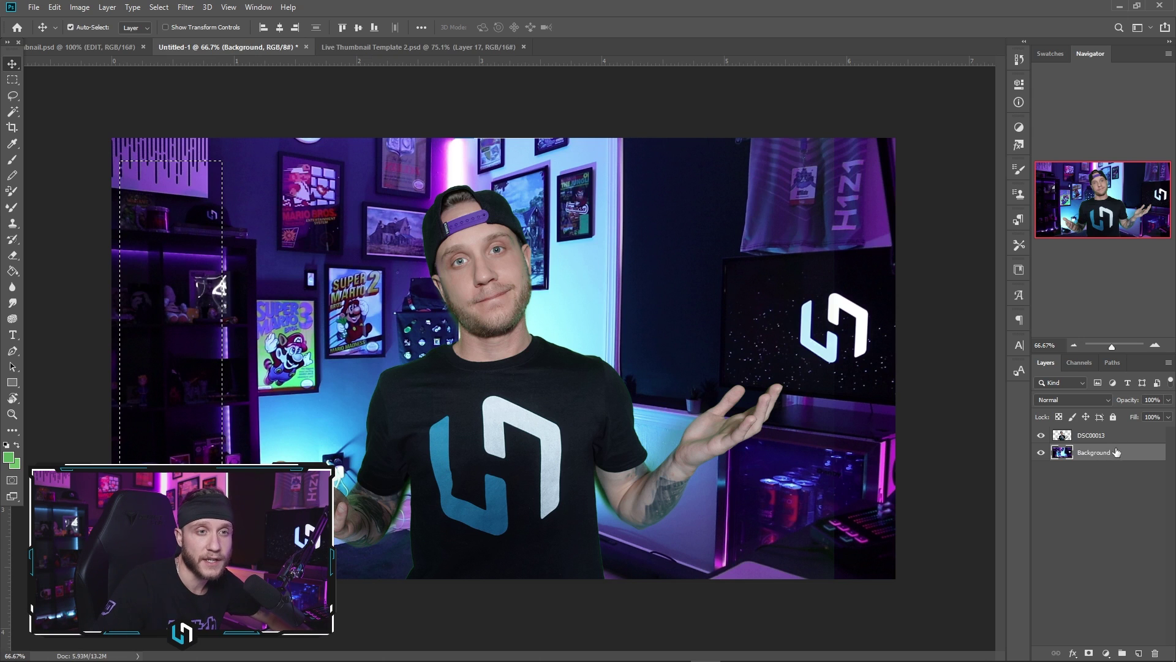
{"action": "left_click", "coordinate": [1114, 418]}
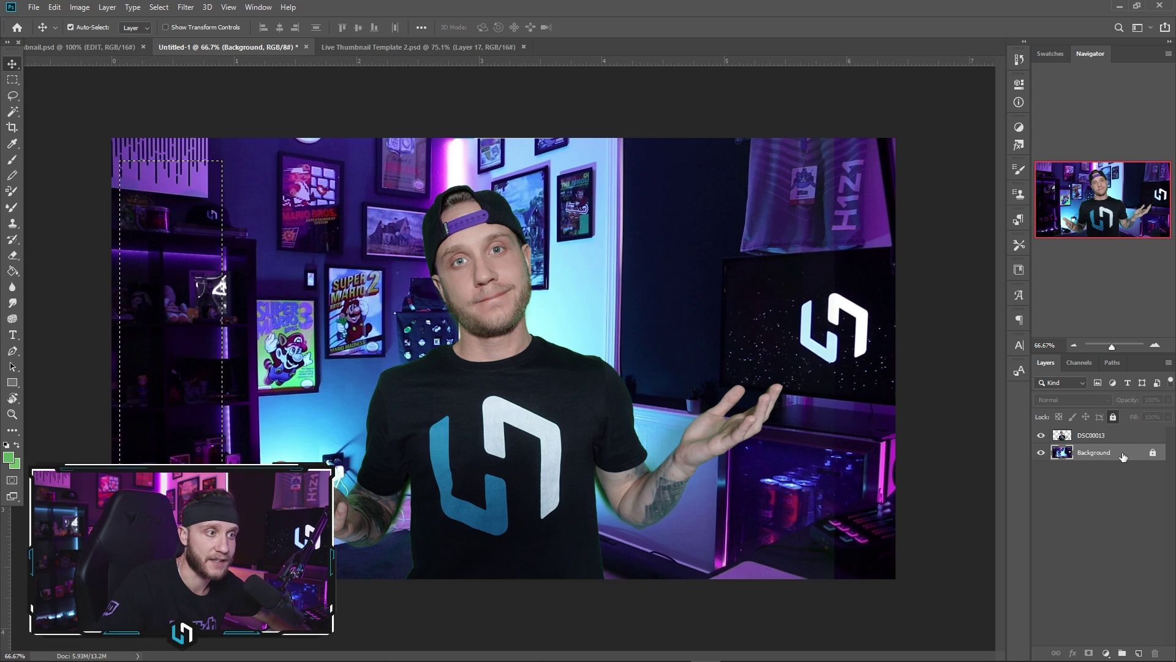
Step: Deselect and erase the green fringe between the shirt and upper arm on layer DSC00013 with a 4 px Hard Round eraser
{"action": "left_click", "coordinate": [1110, 436]}
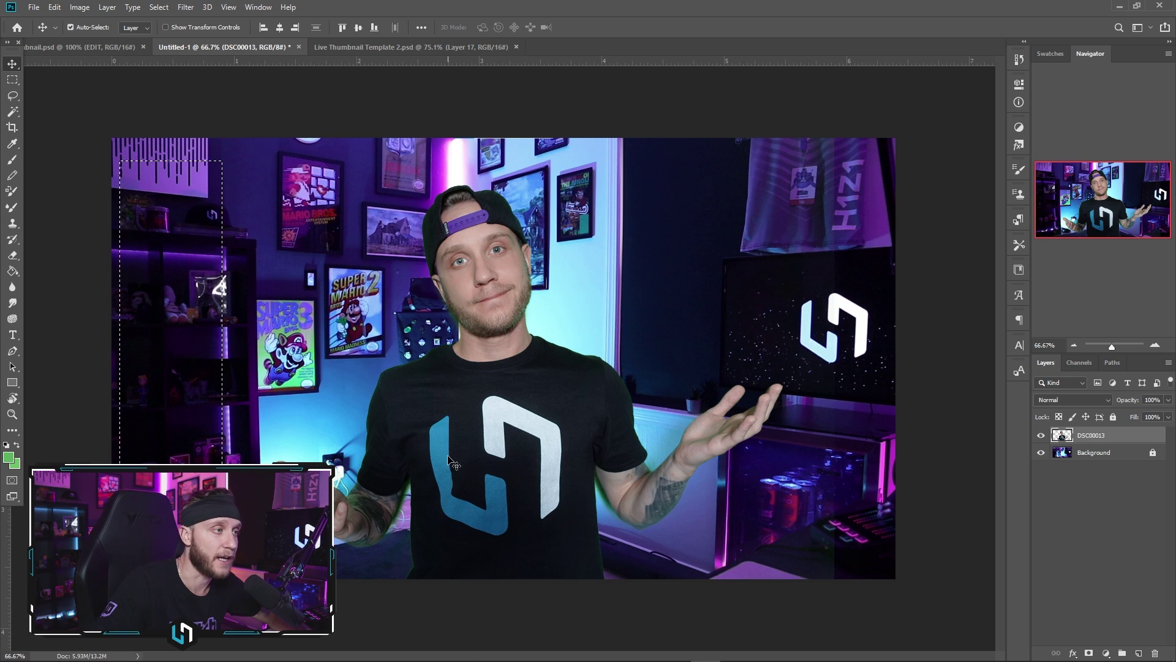
{"action": "key", "text": "ctrl+d"}
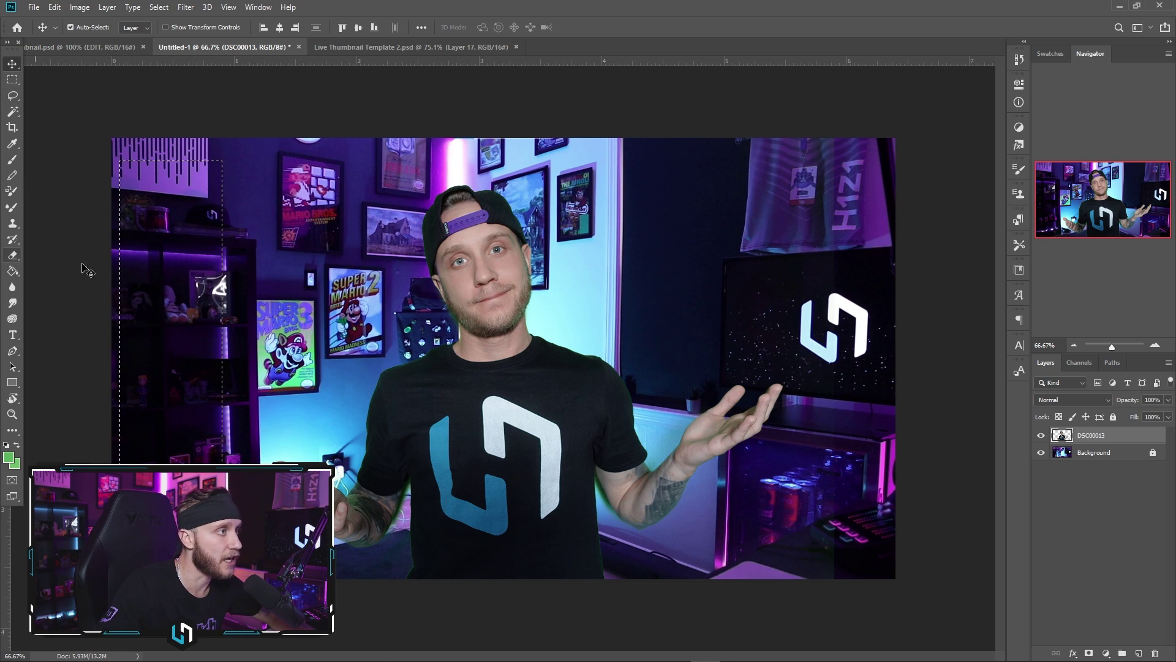
{"action": "left_click", "coordinate": [13, 255]}
{"action": "scroll", "coordinate": [654, 534], "scroll_direction": "up", "scroll_amount": 10}
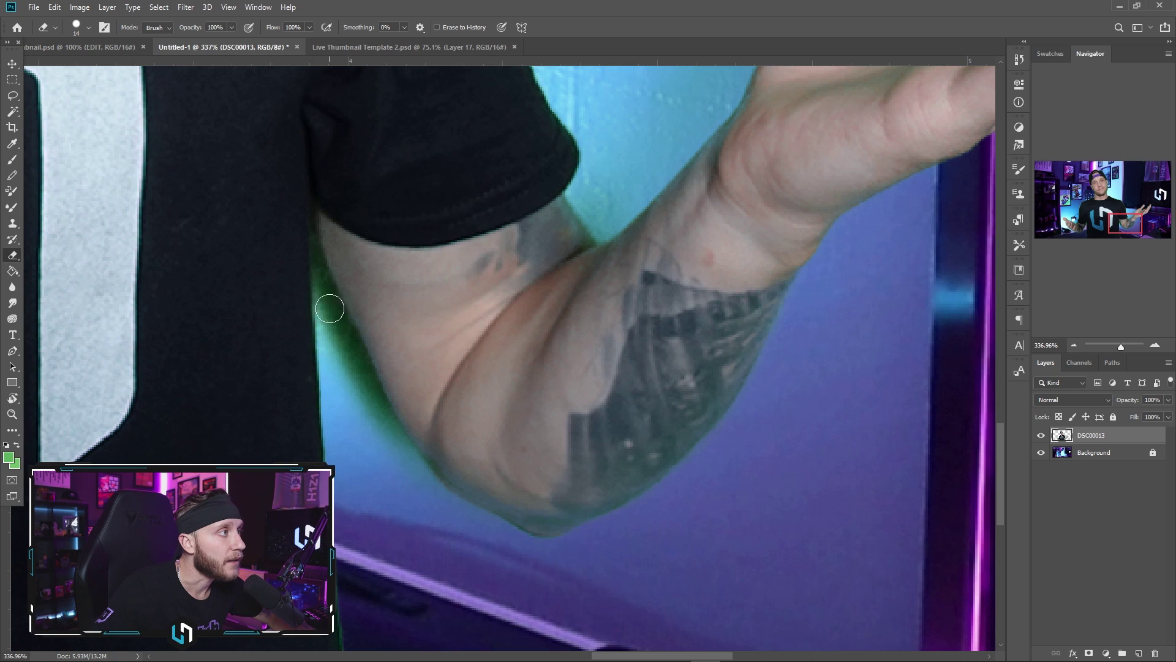
{"action": "right_click", "coordinate": [333, 312]}
{"action": "left_click", "coordinate": [400, 348]}
{"action": "left_click_drag", "start_coordinate": [399, 347], "coordinate": [398, 347]}
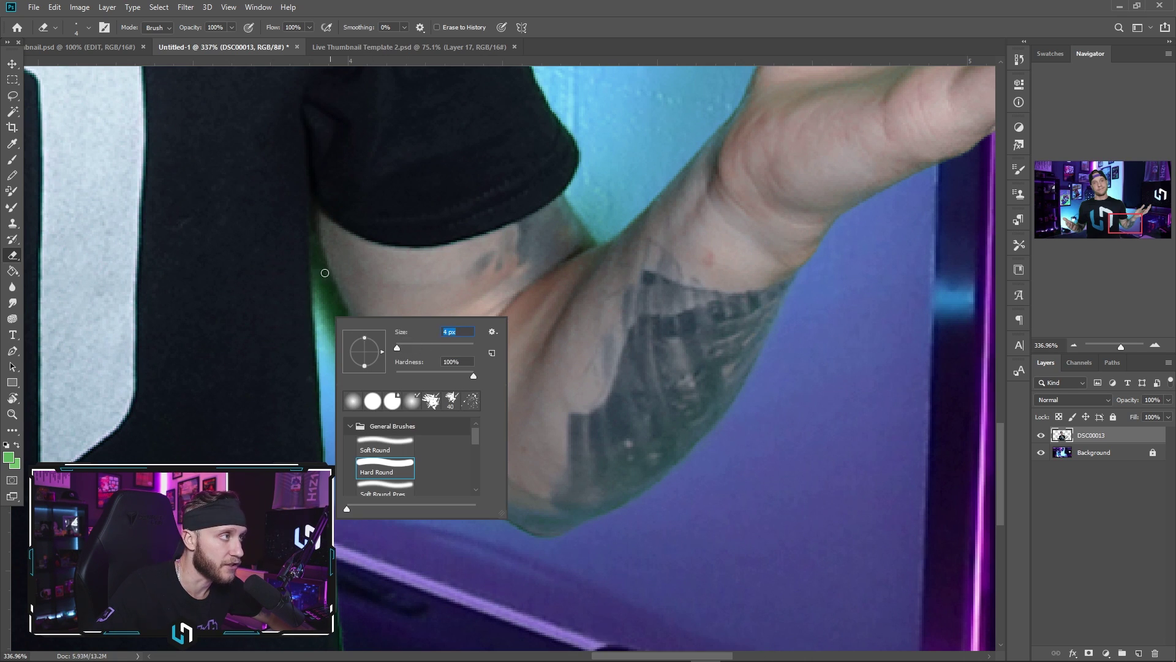
{"action": "left_click", "coordinate": [322, 280]}
{"action": "mouse_move", "coordinate": [319, 271]}
{"action": "left_mouse_down"}
{"action": "mouse_move", "coordinate": [315, 238]}
{"action": "mouse_move", "coordinate": [319, 350]}
{"action": "left_mouse_up"}
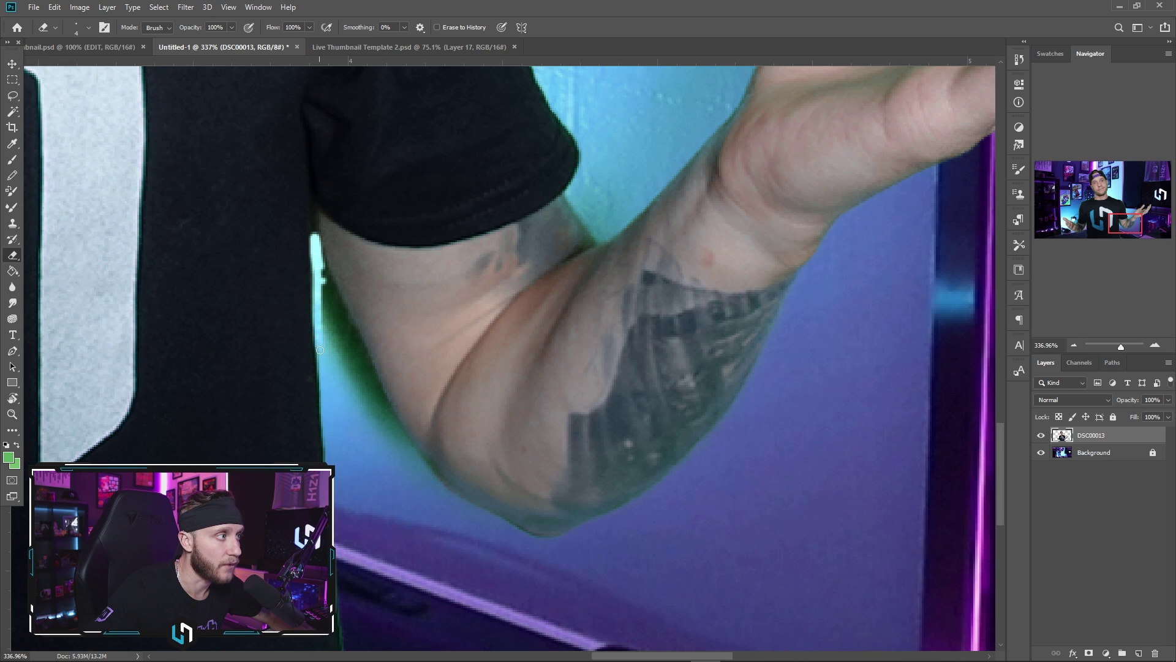
Step: Enlarge the eraser to 10 px and erase the green fringe along the arm's underside and inside the elbow crease
{"action": "right_click", "coordinate": [327, 296]}
{"action": "left_click_drag", "start_coordinate": [392, 320], "coordinate": [396, 322]}
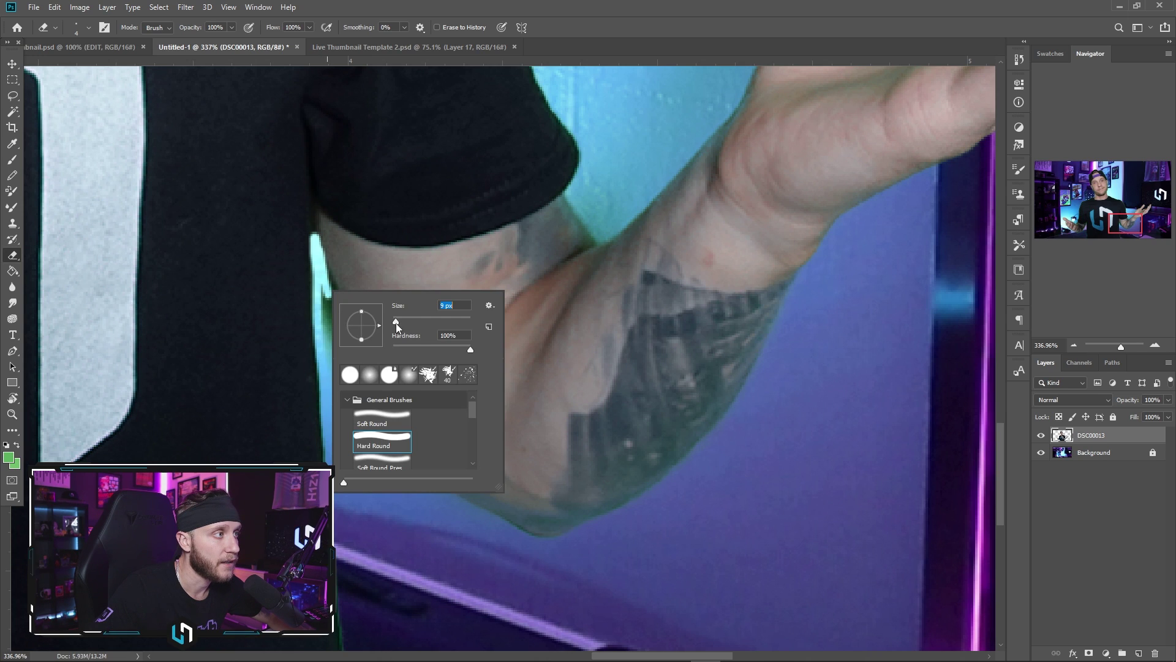
{"action": "left_click", "coordinate": [324, 290]}
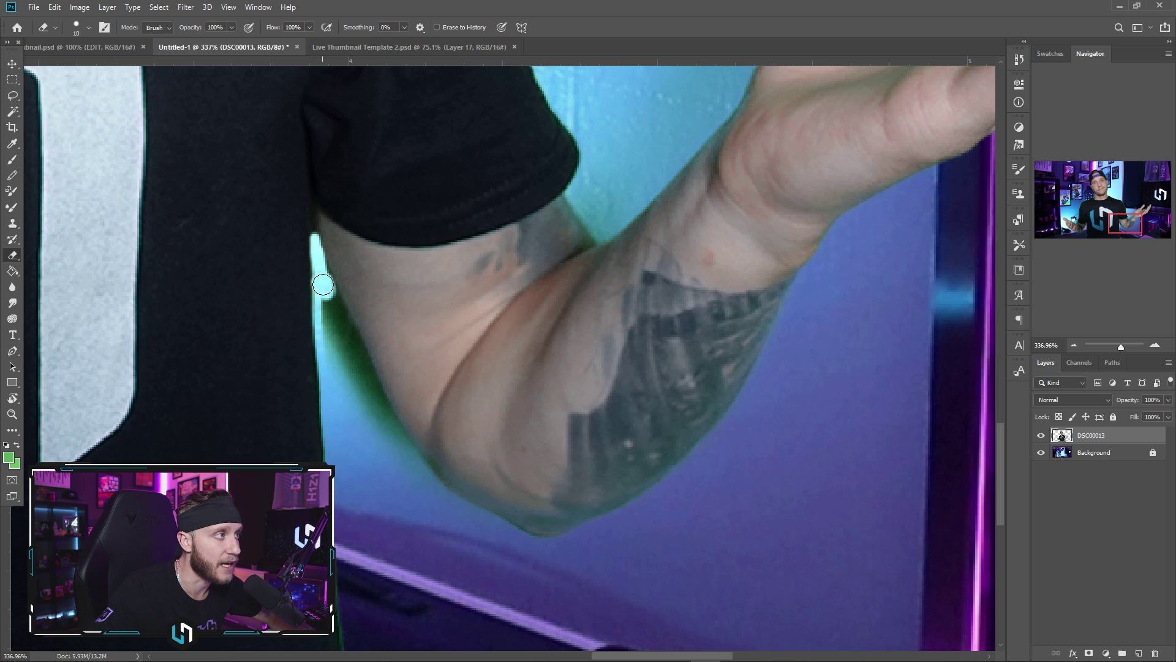
{"action": "left_click_drag", "start_coordinate": [334, 324], "coordinate": [380, 434]}
{"action": "mouse_move", "coordinate": [330, 312]}
{"action": "left_mouse_down"}
{"action": "mouse_move", "coordinate": [328, 301]}
{"action": "mouse_move", "coordinate": [382, 432]}
{"action": "left_mouse_up"}
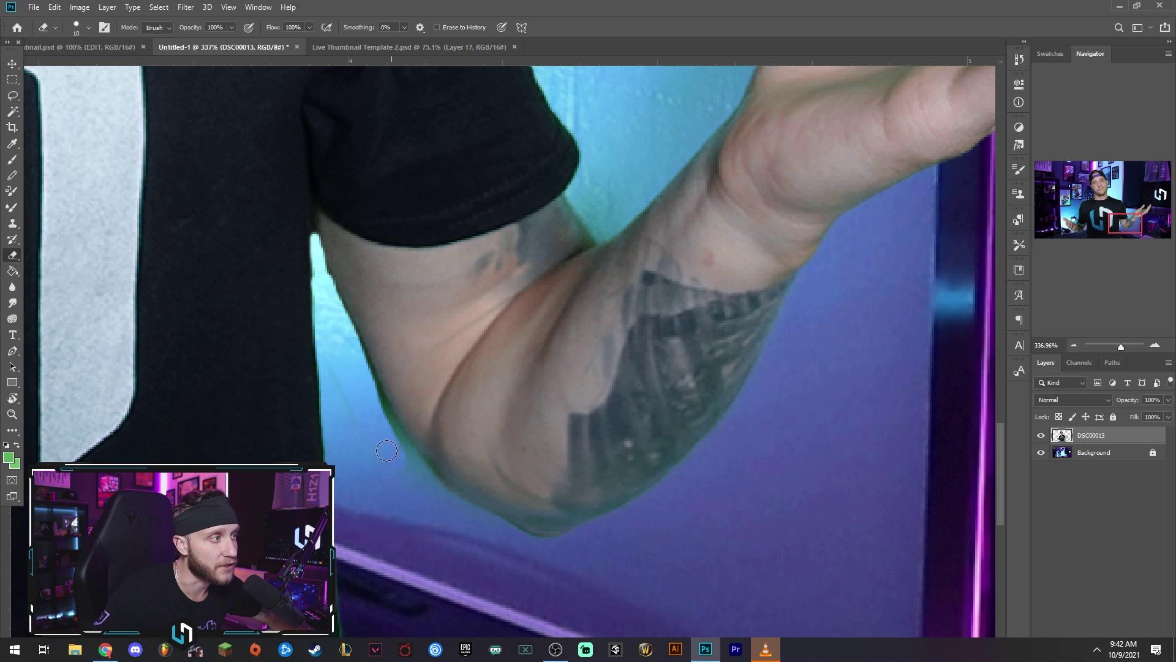
{"action": "mouse_move", "coordinate": [368, 392]}
{"action": "left_mouse_down"}
{"action": "mouse_move", "coordinate": [435, 498]}
{"action": "mouse_move", "coordinate": [488, 539]}
{"action": "left_mouse_up"}
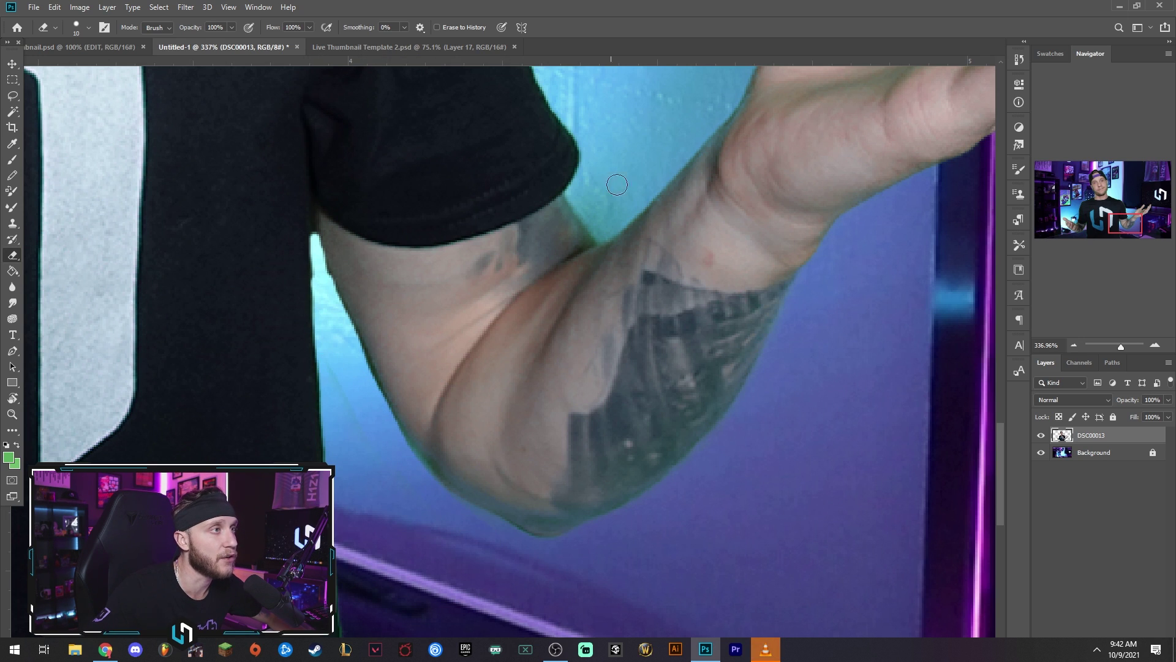
{"action": "left_click_drag", "start_coordinate": [588, 193], "coordinate": [593, 214]}
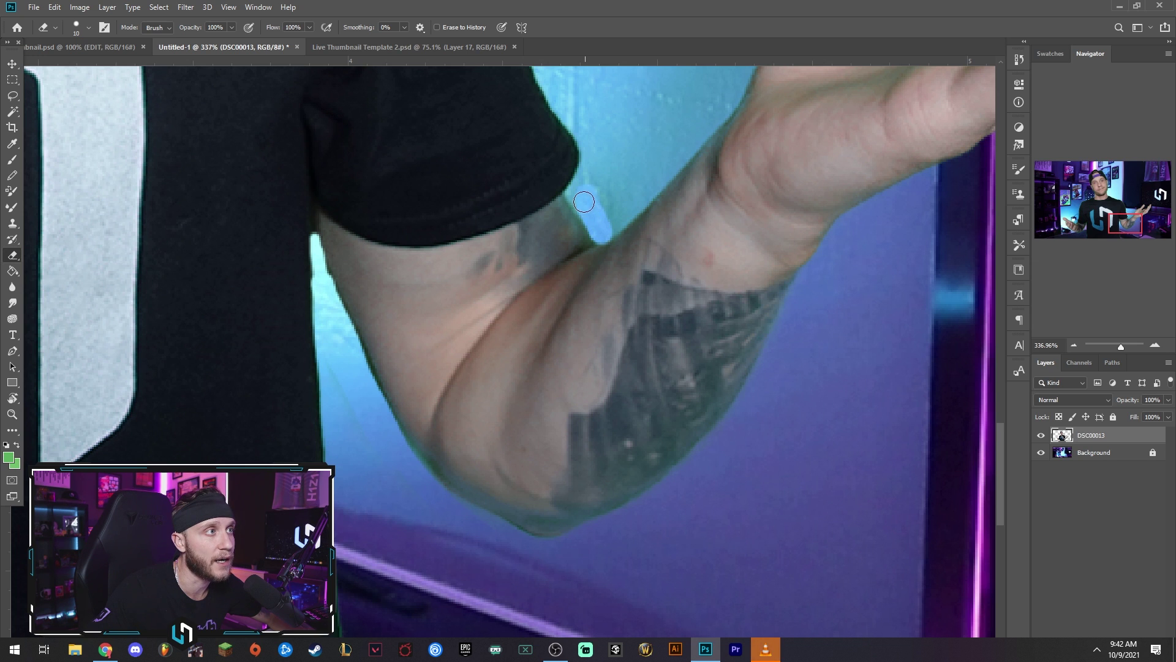
{"action": "key", "text": "ctrl+0"}
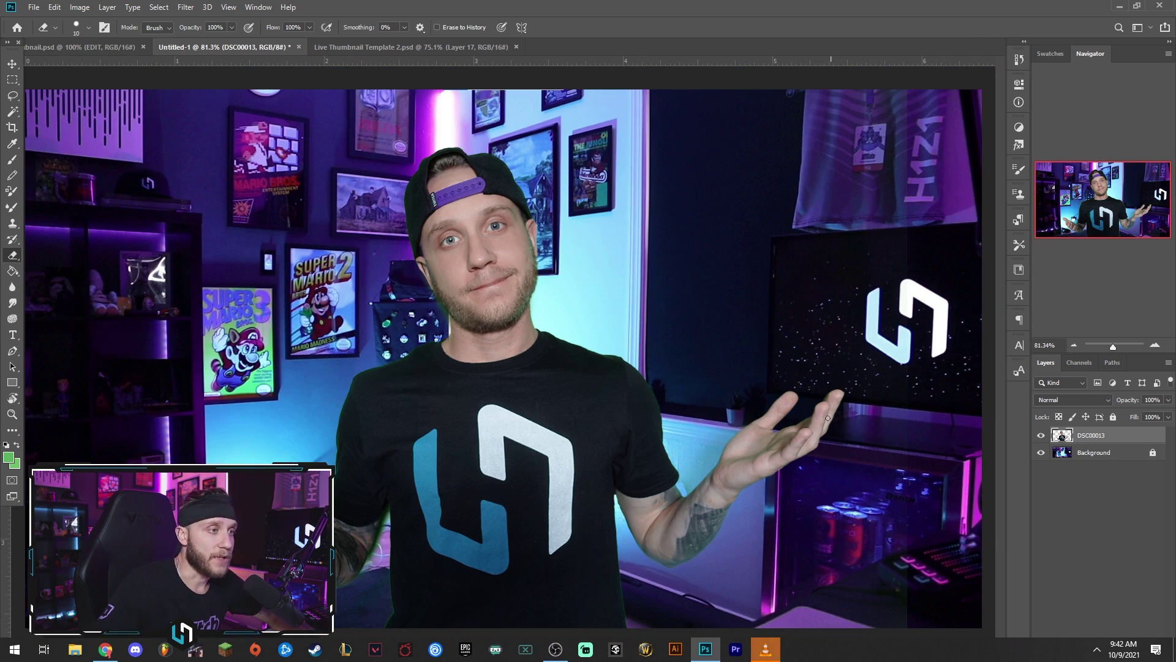
{"action": "left_click", "coordinate": [13, 112]}
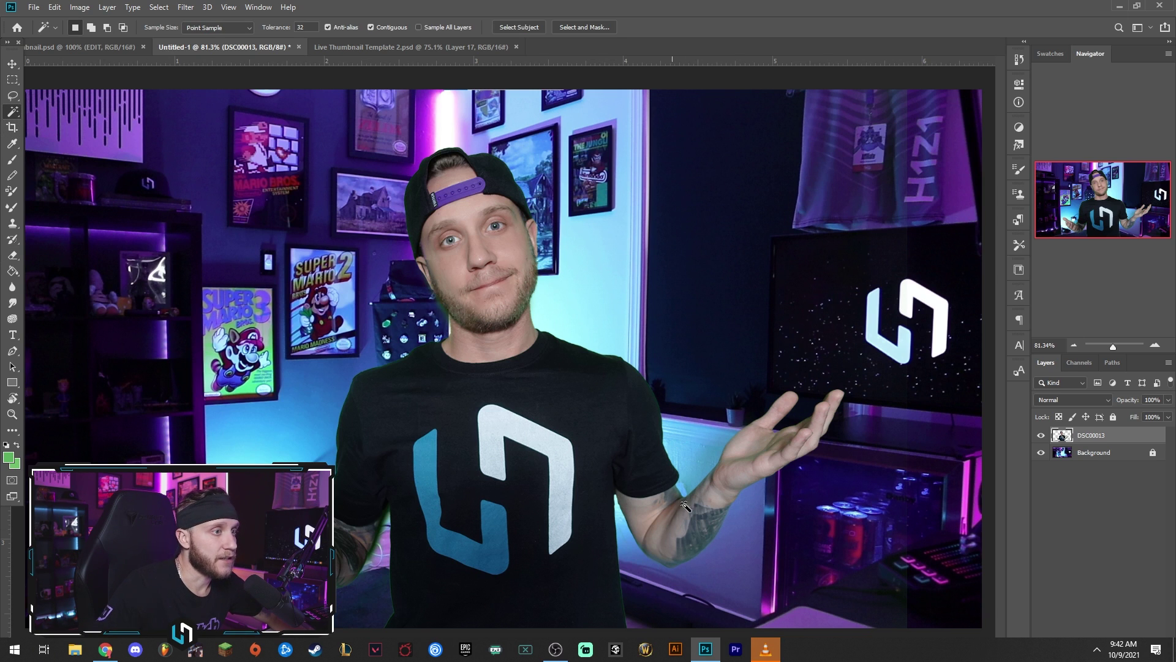
{"action": "left_click", "coordinate": [693, 454]}
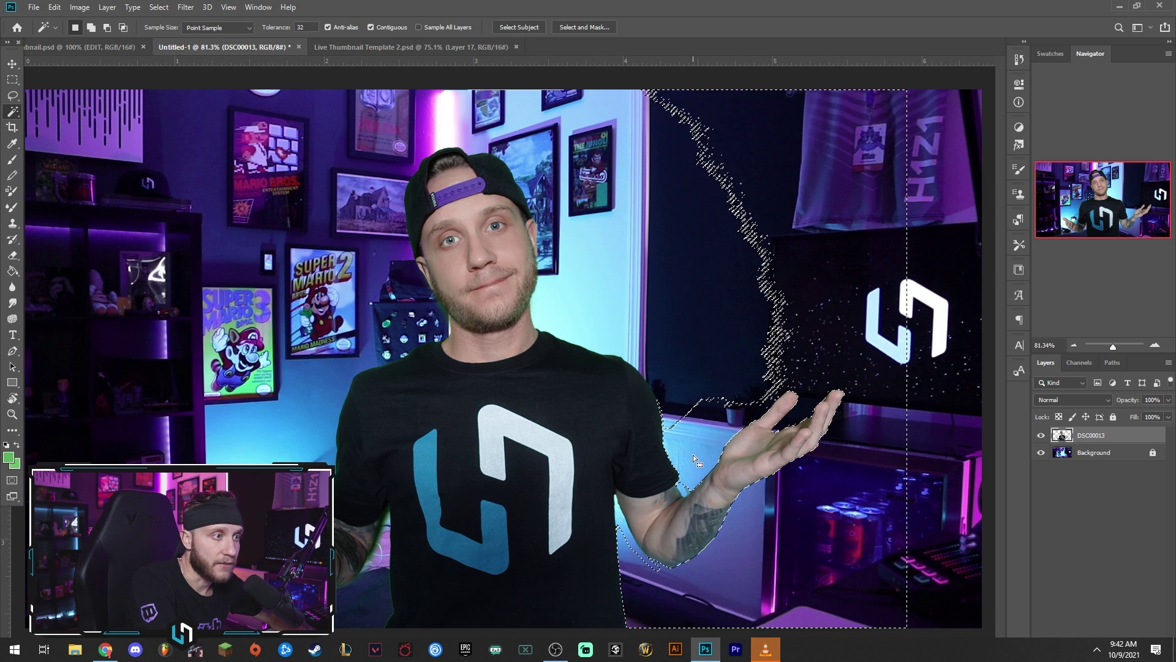
{"action": "key", "text": "ctrl+d"}
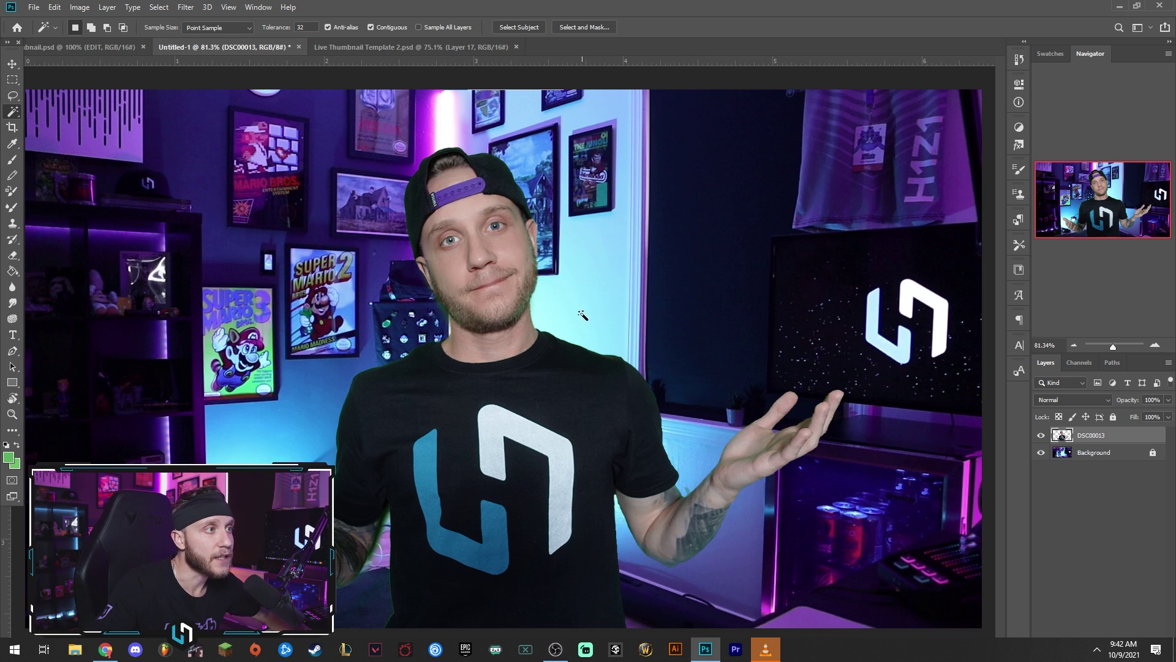
{"action": "left_click", "coordinate": [387, 302]}
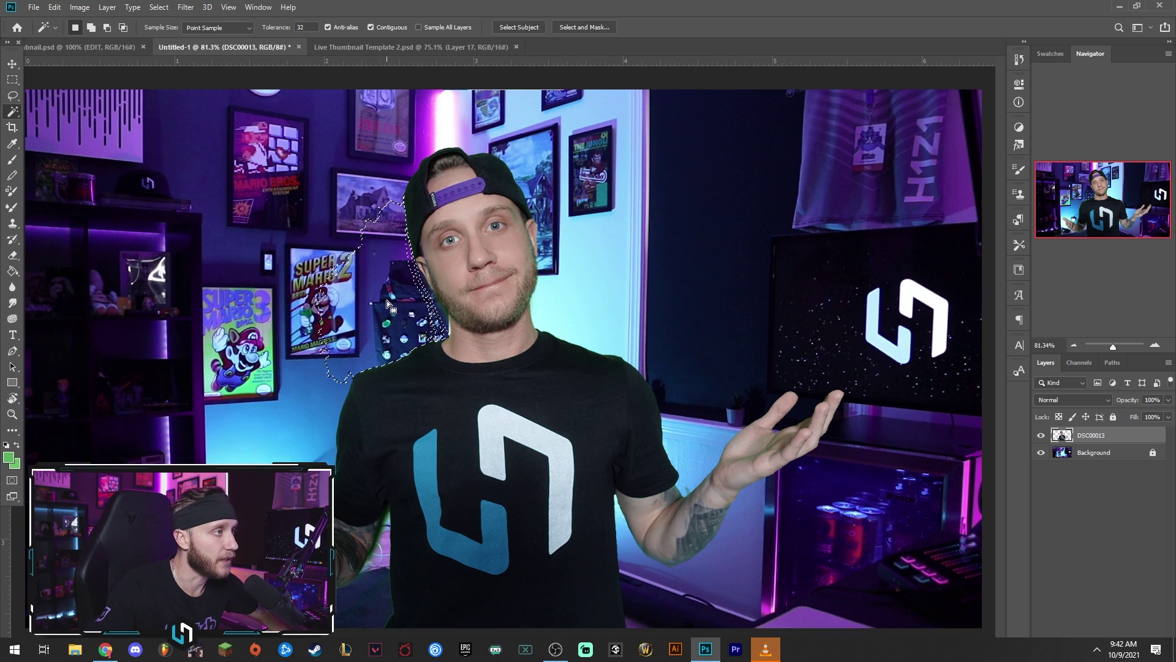
{"action": "key", "text": "ctrl+d"}
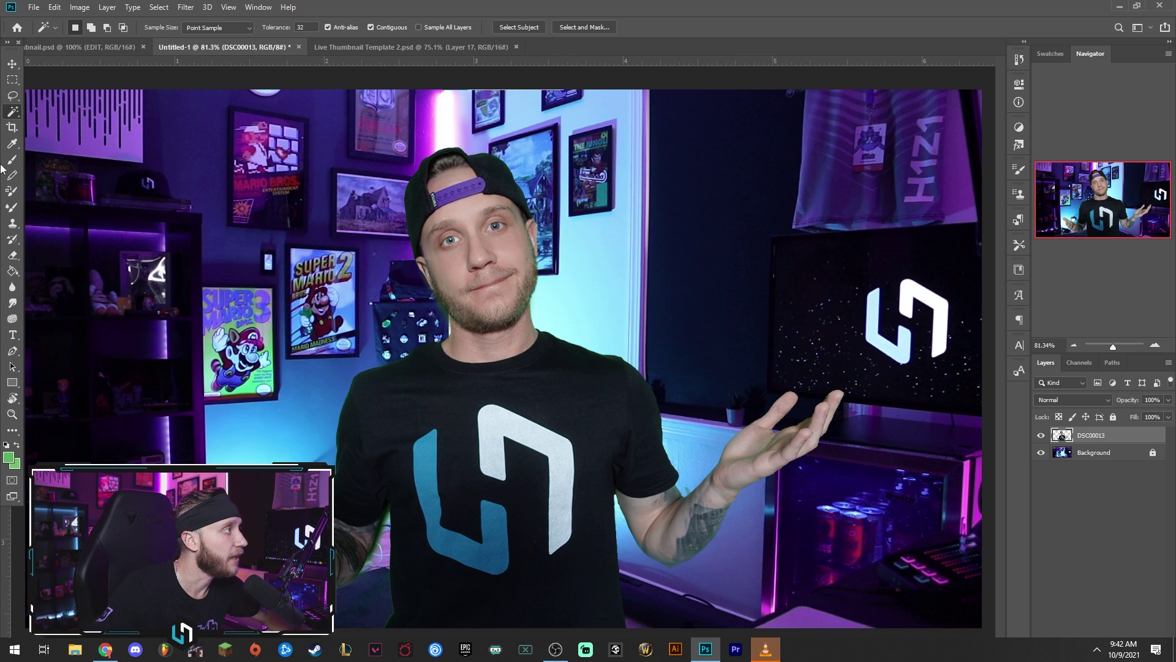
Step: Reduce the Hard Round eraser to 6 px and erase the green residue in the armpit gap between the tattooed arm's sleeve and torso
{"action": "left_click", "coordinate": [12, 255]}
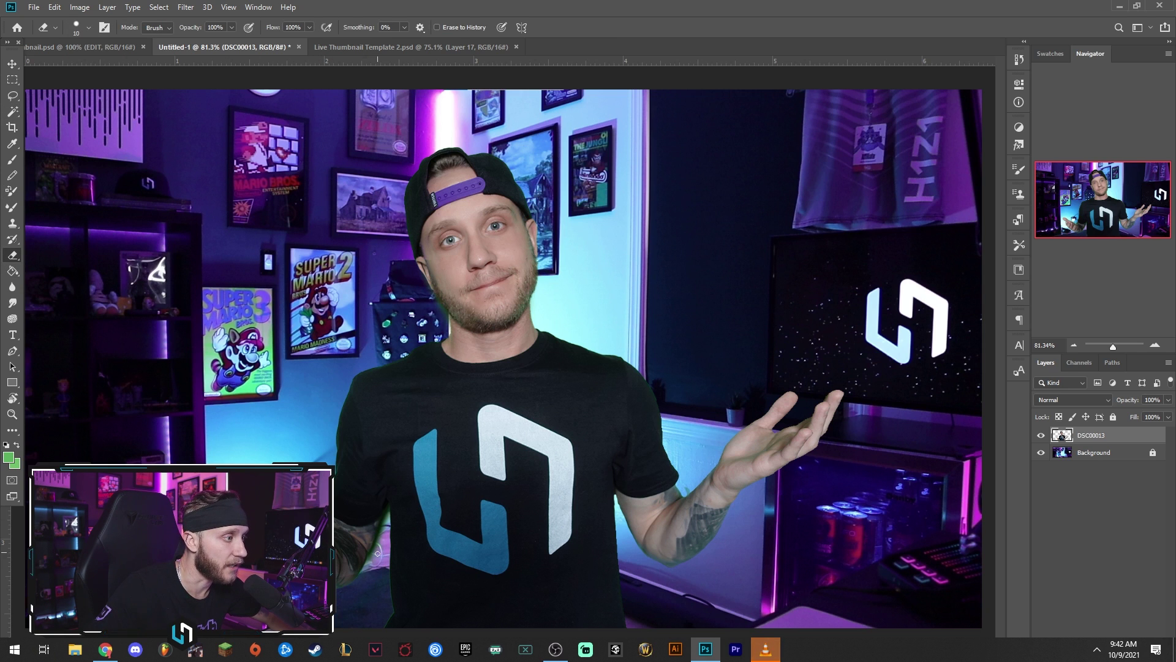
{"action": "scroll", "coordinate": [377, 553], "scroll_direction": "up", "scroll_amount": 5}
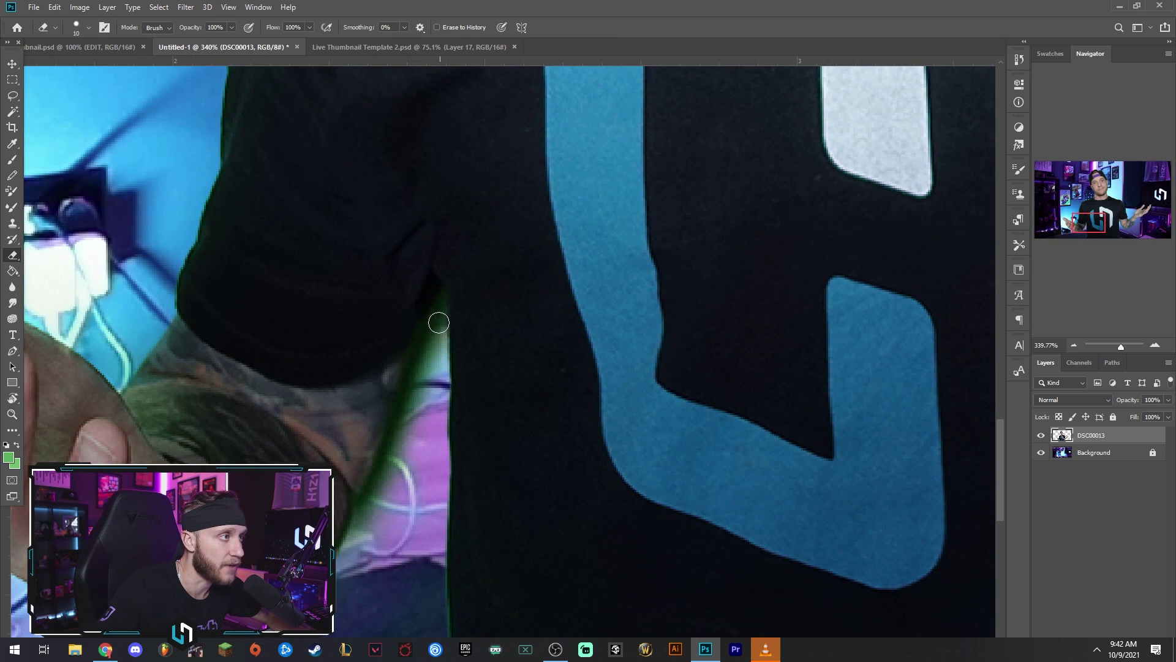
{"action": "key", "text": "bracketleft"}
{"action": "key", "text": "bracketleft"}
{"action": "key", "text": "bracketleft"}
{"action": "key", "text": "bracketleft"}
{"action": "right_click", "coordinate": [440, 326]}
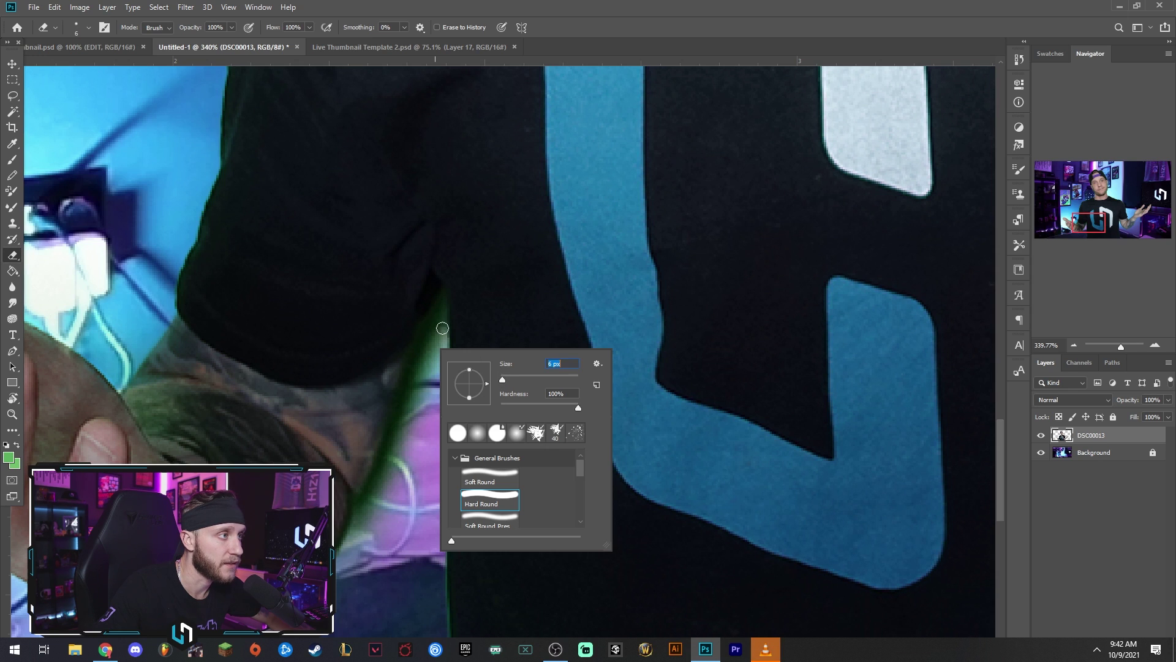
{"action": "key", "text": "Return"}
{"action": "mouse_move", "coordinate": [439, 302]}
{"action": "left_mouse_down"}
{"action": "mouse_move", "coordinate": [441, 351]}
{"action": "mouse_move", "coordinate": [445, 307]}
{"action": "mouse_move", "coordinate": [438, 380]}
{"action": "left_mouse_up"}
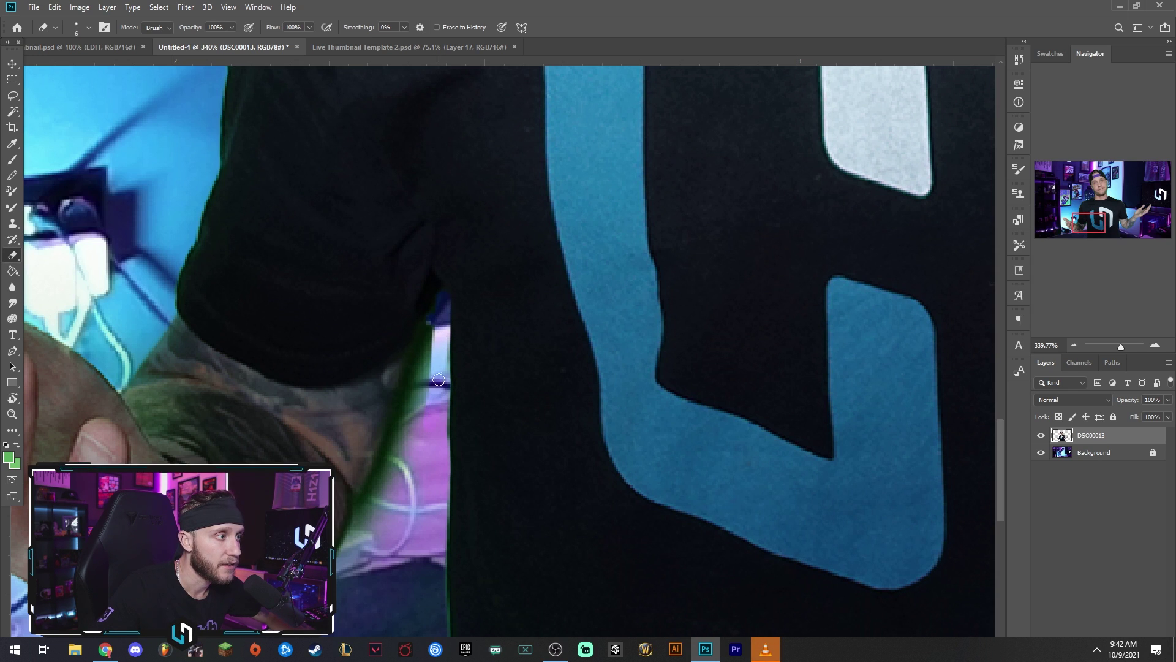
Step: Set the eraser to 10 px and erase the green fringe along the inner edge of the tattooed arm beside the torso
{"action": "right_click", "coordinate": [443, 431]}
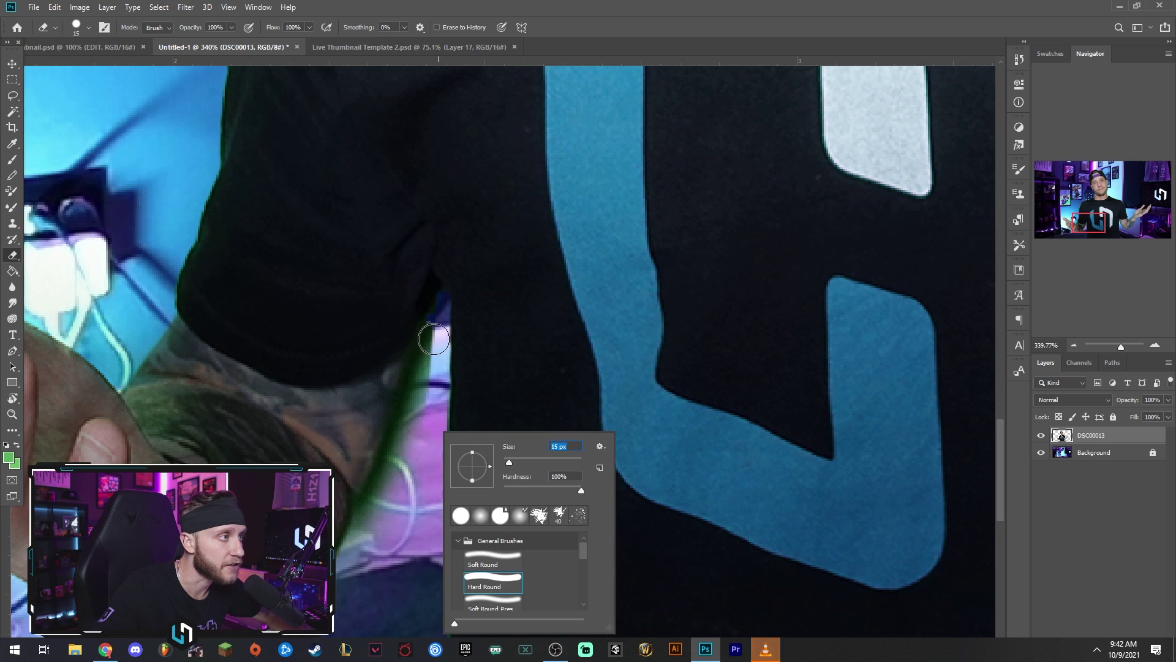
{"action": "left_click_drag", "start_coordinate": [509, 463], "coordinate": [507, 463]}
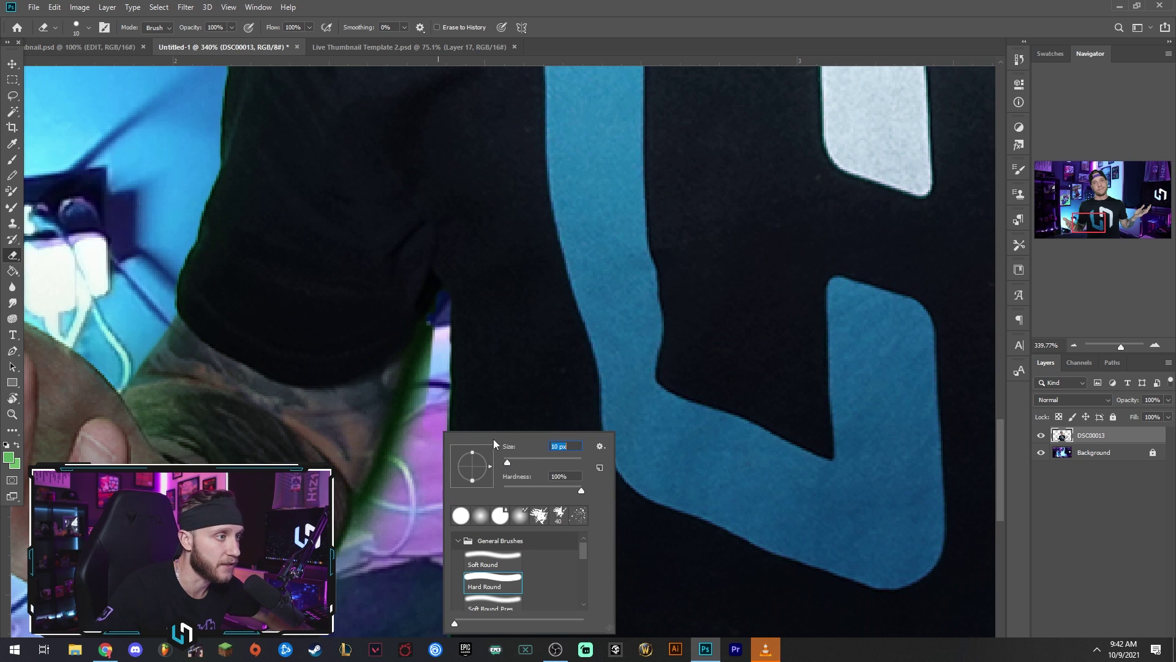
{"action": "left_click", "coordinate": [437, 331]}
{"action": "left_click_drag", "start_coordinate": [429, 358], "coordinate": [354, 548]}
Step: Clear the faint residue around the cutout using a Magic Wand selection and erase the green fringe down the shirt's side with the 10 px eraser
{"action": "left_click", "coordinate": [12, 111]}
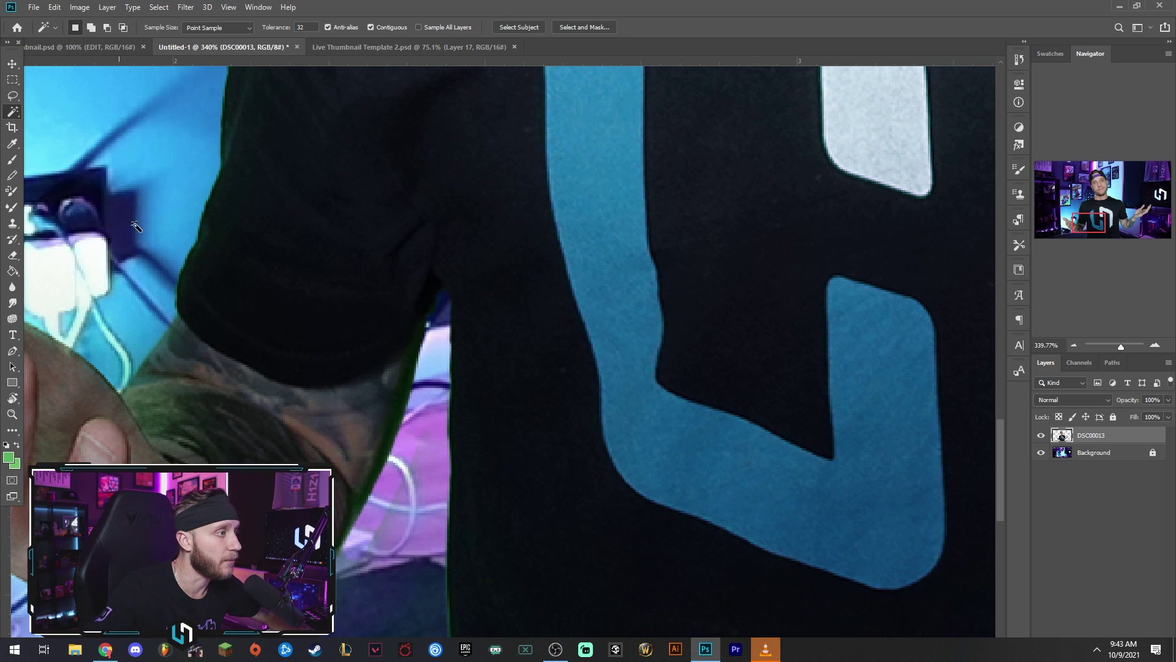
{"action": "left_click", "coordinate": [420, 538]}
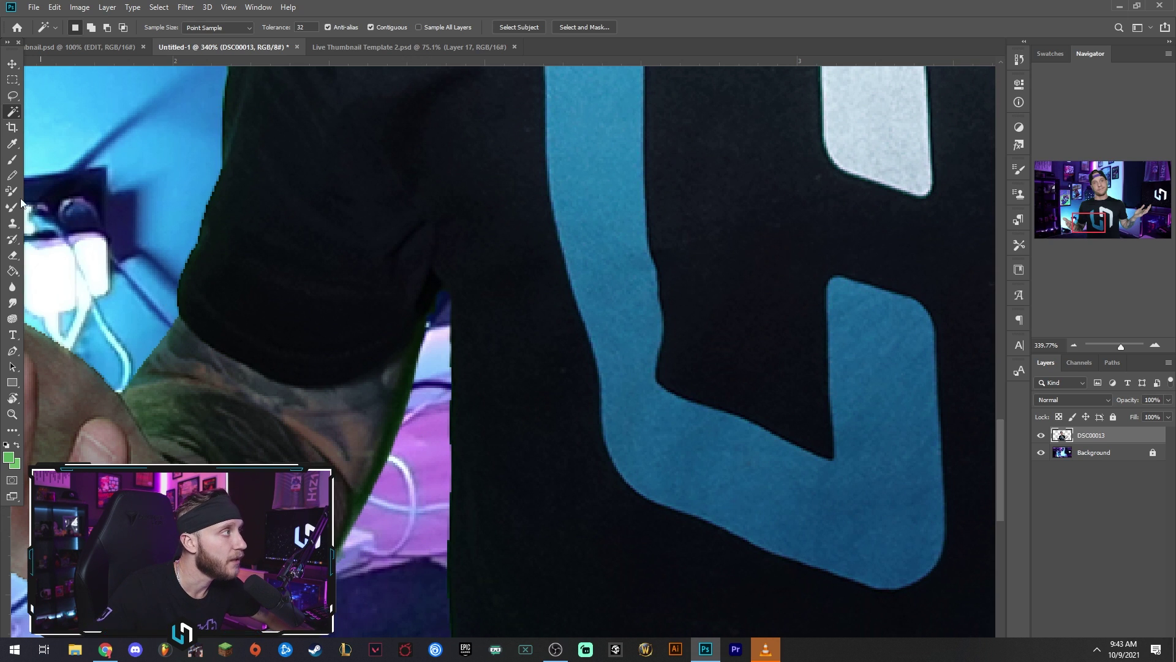
{"action": "left_click", "coordinate": [12, 254]}
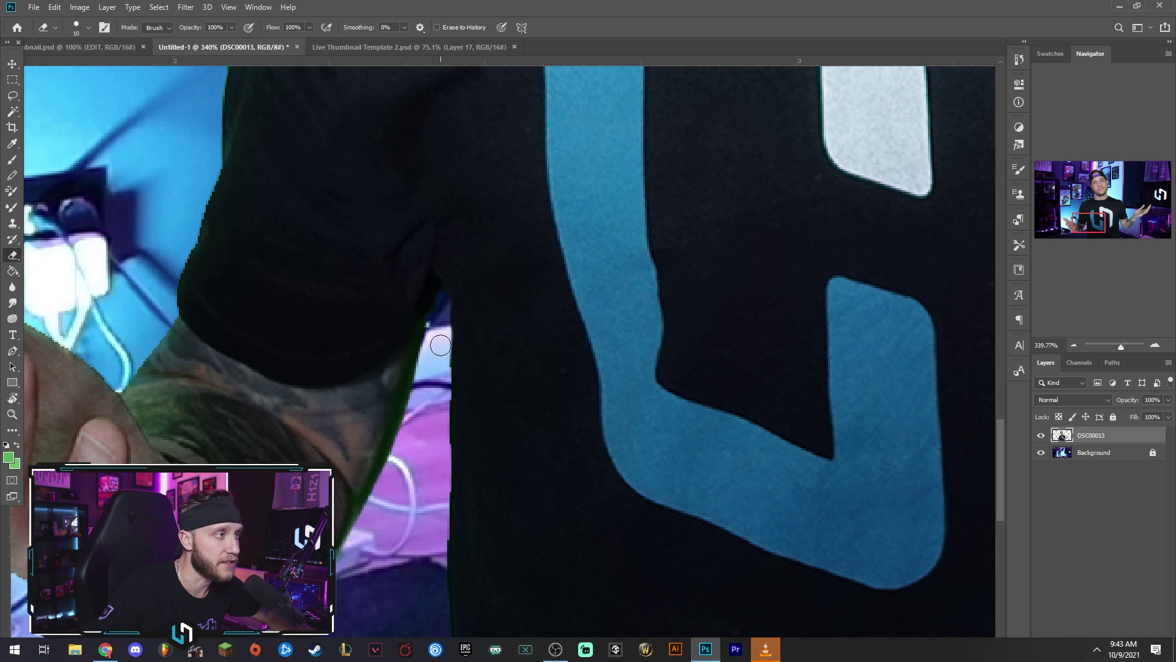
{"action": "left_click_drag", "start_coordinate": [441, 345], "coordinate": [440, 384]}
{"action": "left_click_drag", "start_coordinate": [441, 425], "coordinate": [442, 632]}
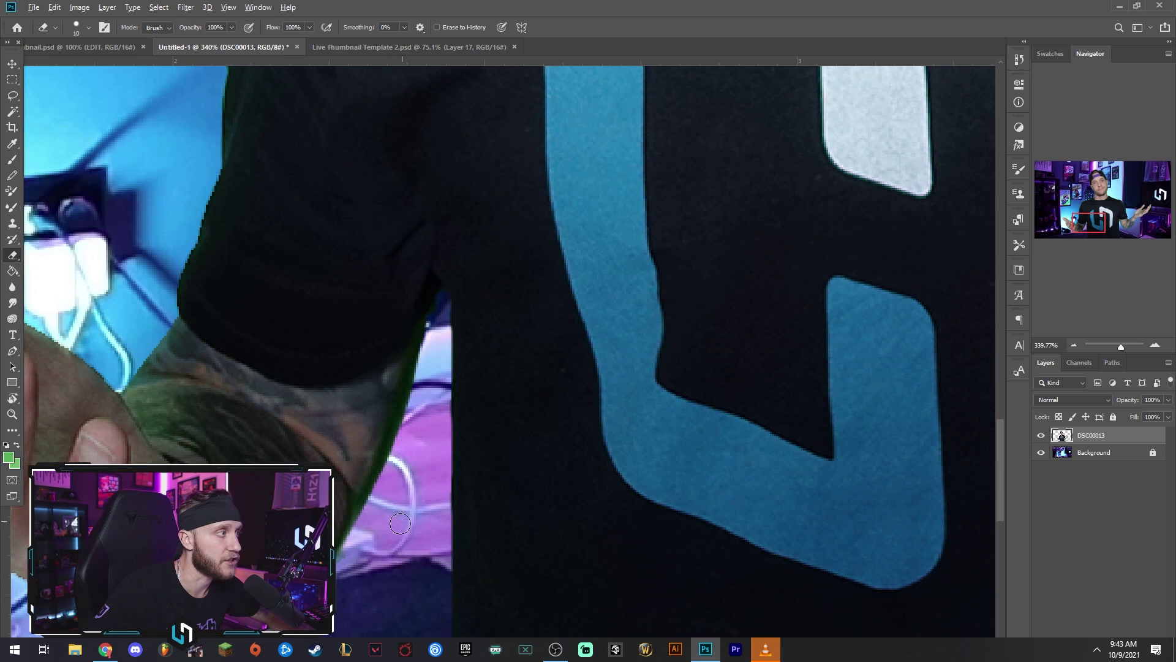
{"action": "scroll", "coordinate": [400, 523], "scroll_direction": "down", "scroll_amount": 5}
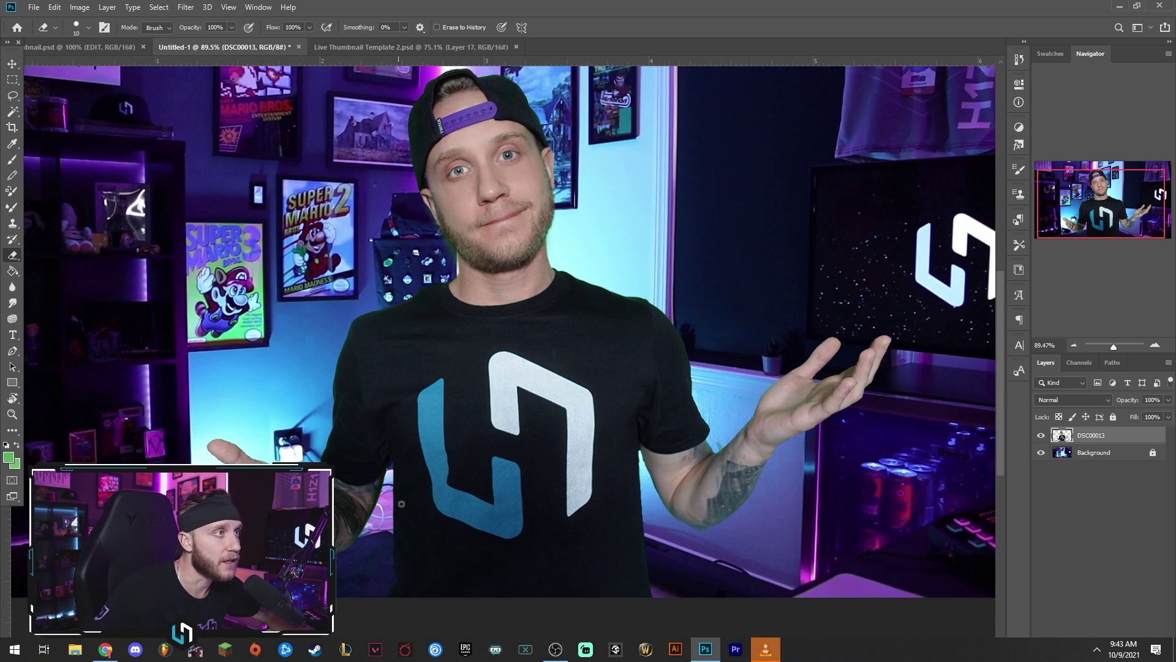
{"action": "scroll", "coordinate": [401, 503], "scroll_direction": "down", "scroll_amount": 1}
{"action": "scroll", "coordinate": [506, 495], "scroll_direction": "down", "scroll_amount": 1}
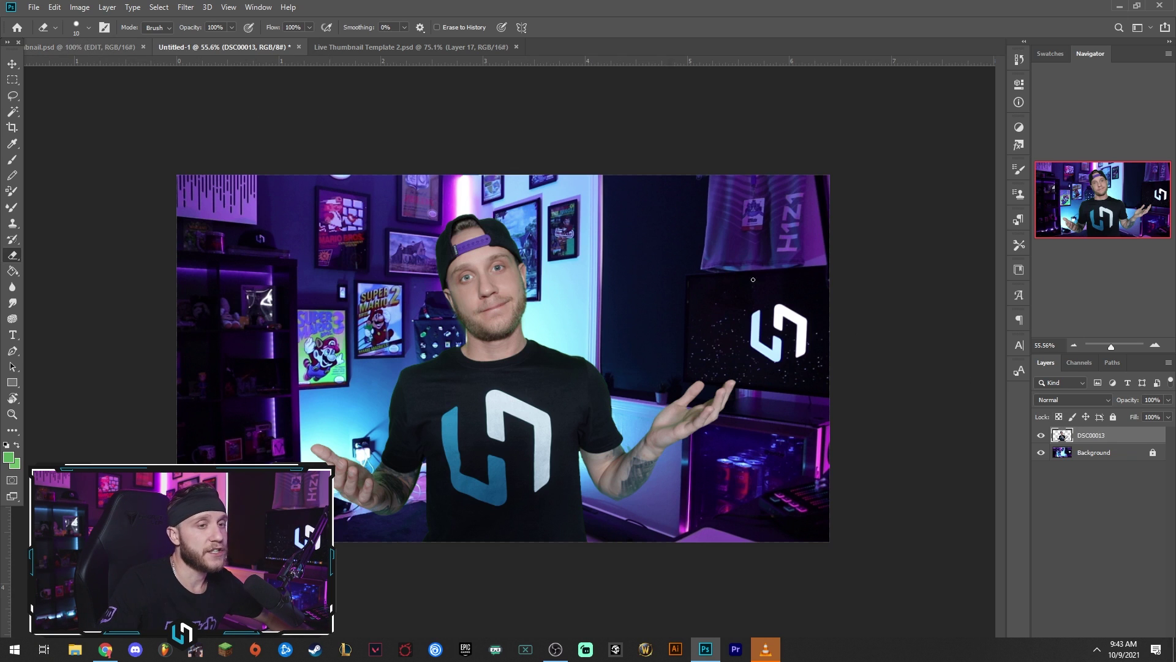
{"action": "left_click", "coordinate": [108, 7]}
{"action": "mouse_move", "coordinate": [153, 20]}
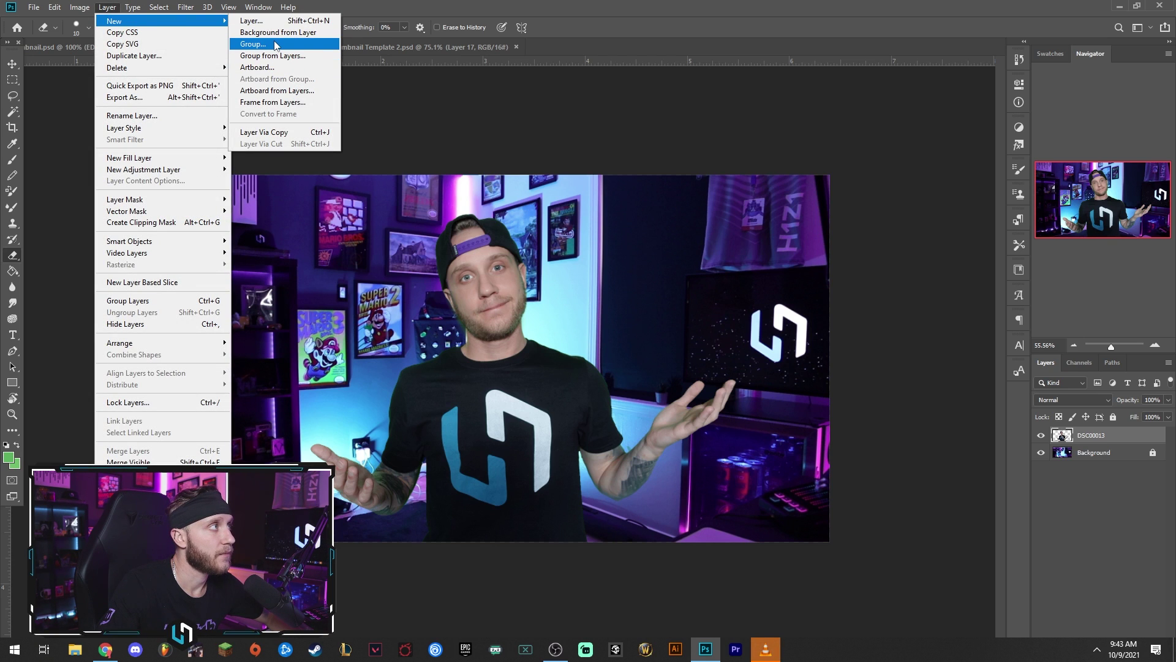
{"action": "left_click", "coordinate": [353, 66]}
Step: Add a Brightness/Contrast adjustment layer above DSC00013 and apply its automatic correction
{"action": "left_click", "coordinate": [107, 8]}
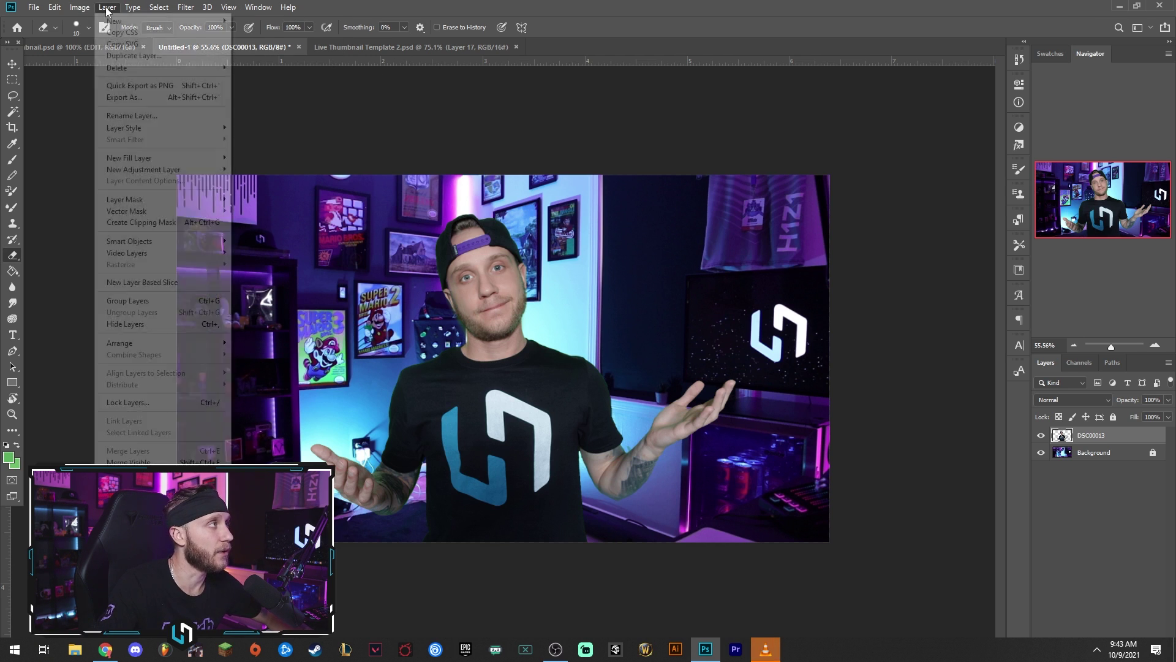
{"action": "mouse_move", "coordinate": [165, 170]}
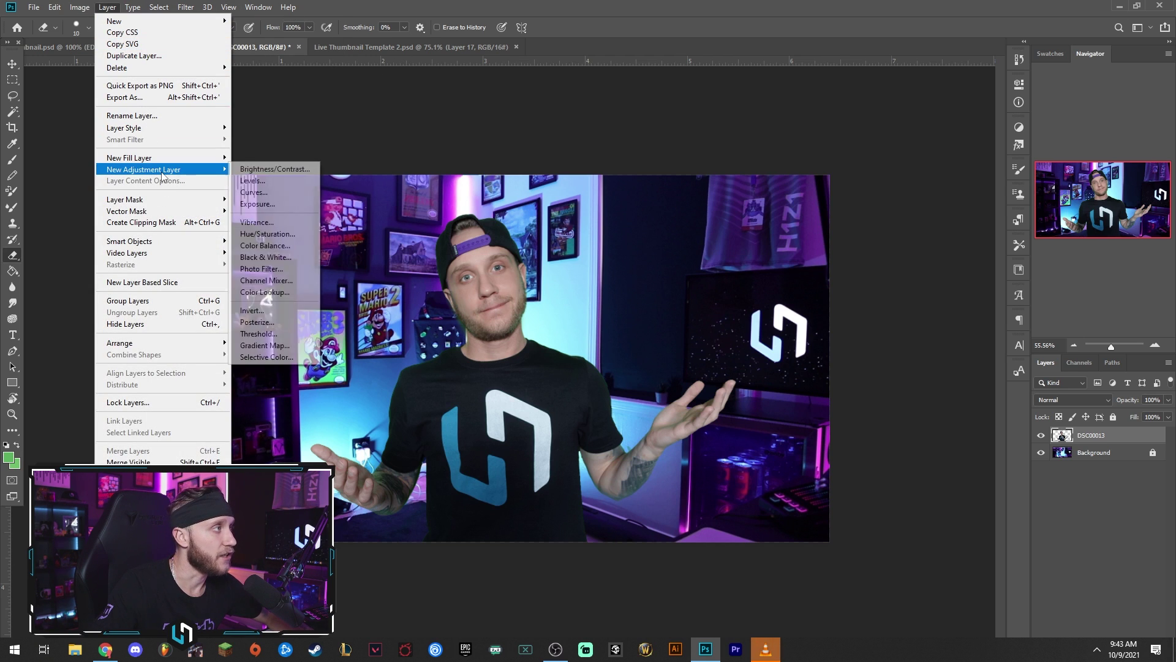
{"action": "left_click", "coordinate": [260, 171]}
{"action": "left_click", "coordinate": [687, 193]}
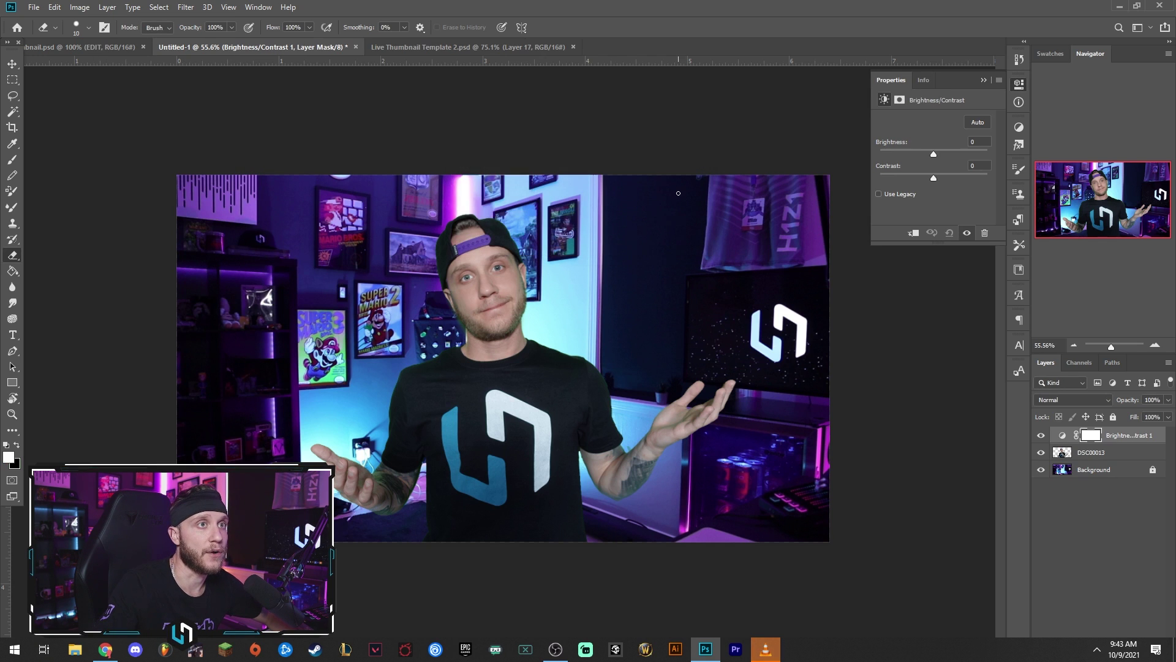
{"action": "left_click_drag", "start_coordinate": [923, 153], "coordinate": [939, 178]}
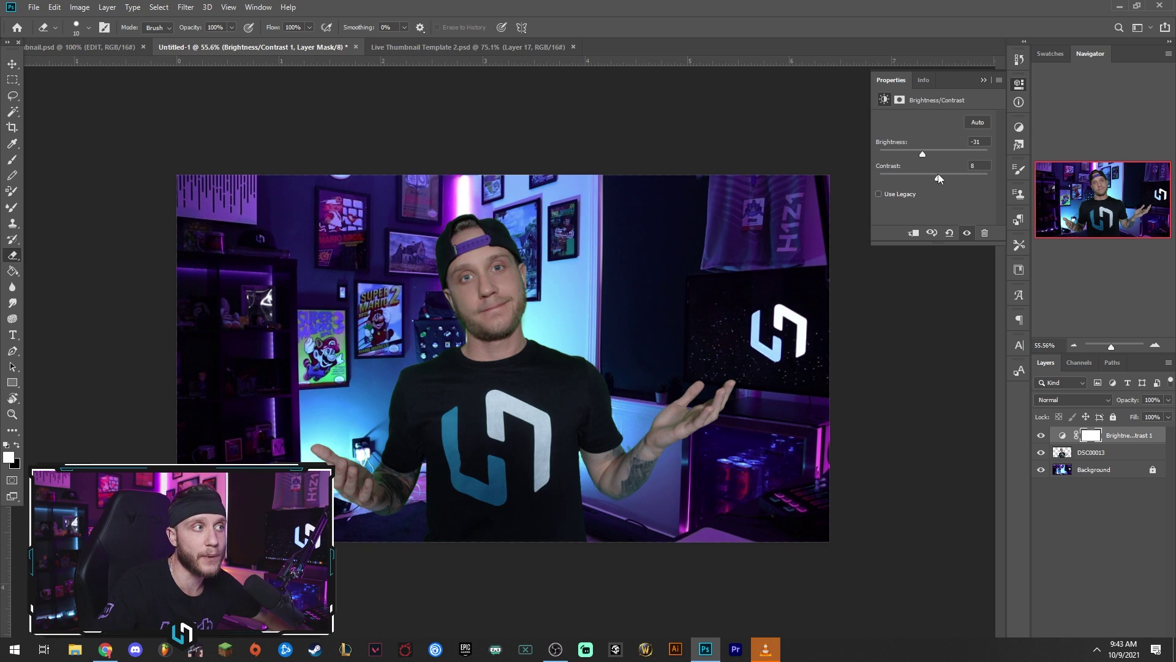
{"action": "left_click", "coordinate": [977, 123]}
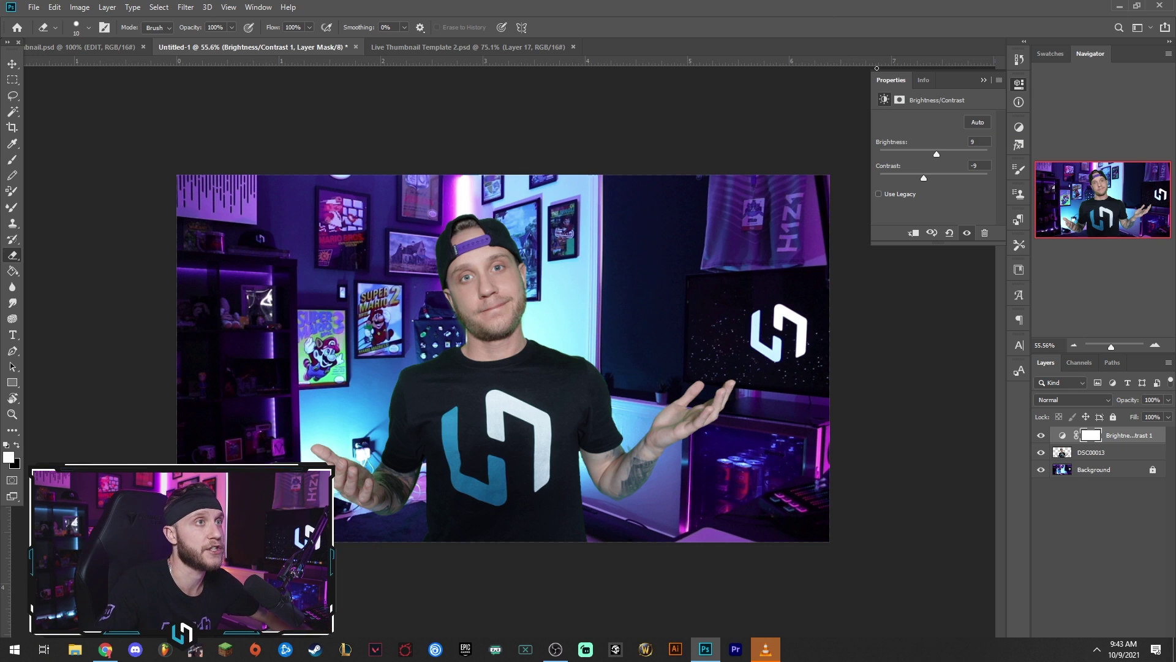
{"action": "left_click", "coordinate": [983, 80]}
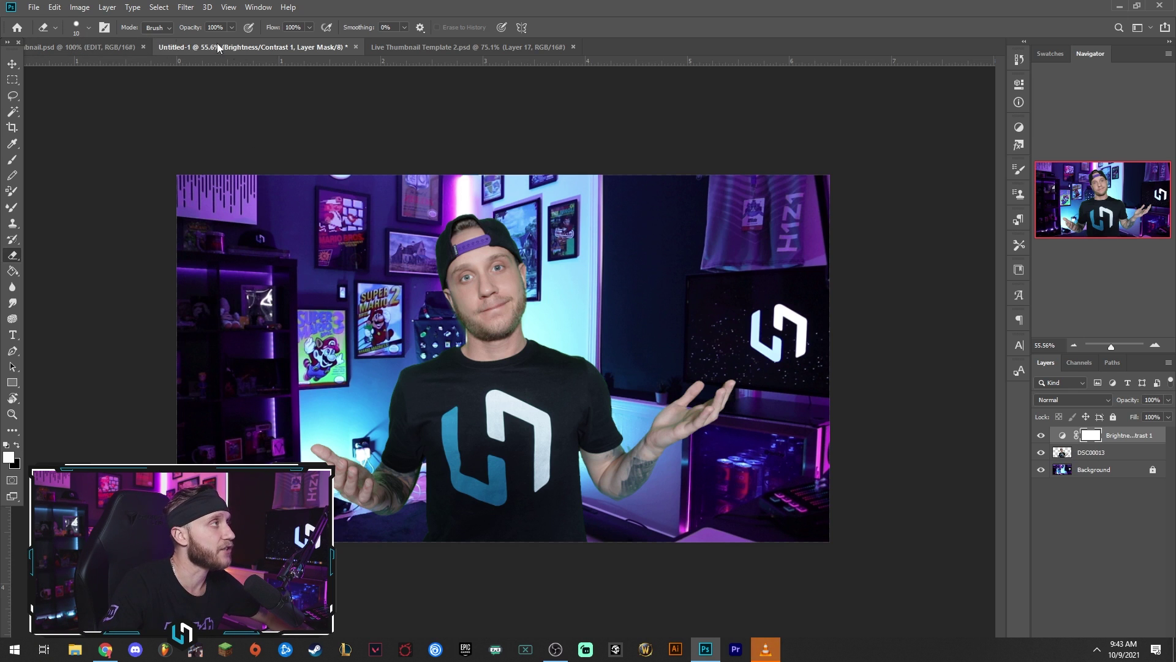
Step: Add a Levels adjustment layer above the Brightness/Contrast layer and apply its automatic correction
{"action": "left_click", "coordinate": [108, 7]}
{"action": "mouse_move", "coordinate": [179, 175]}
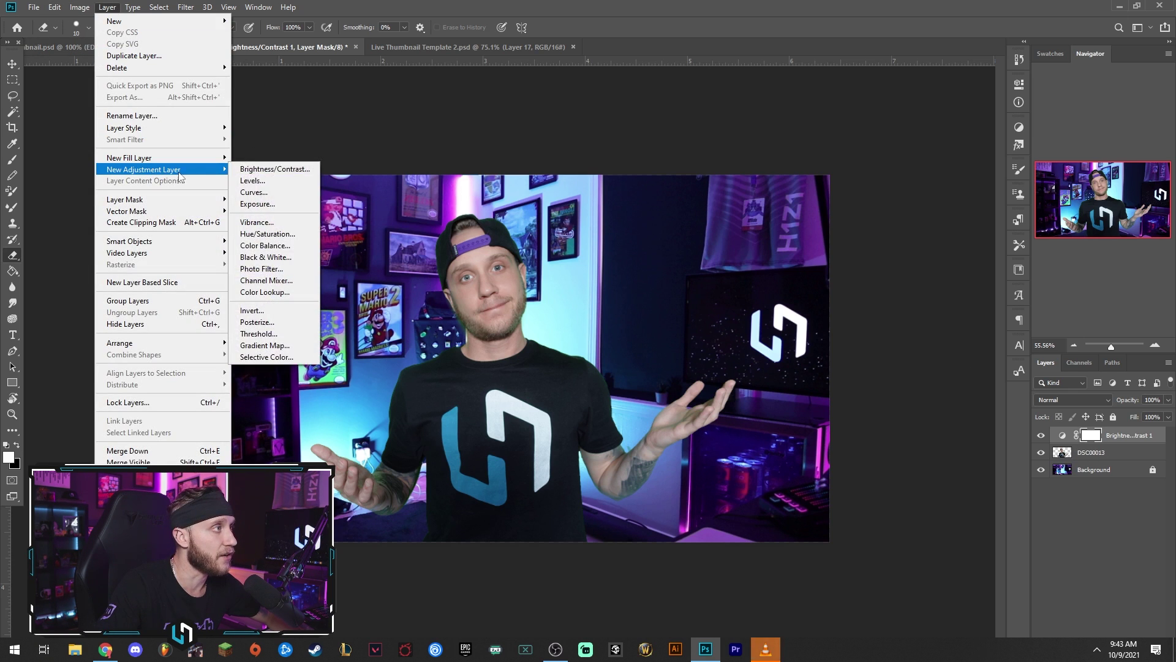
{"action": "left_click", "coordinate": [252, 180]}
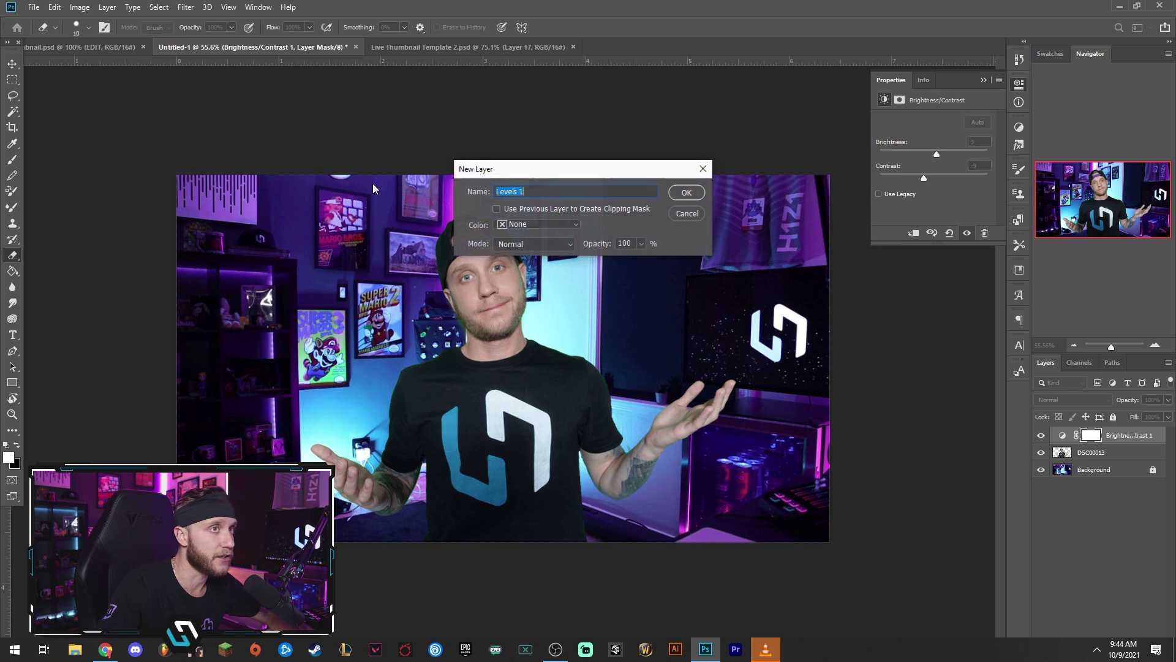
{"action": "left_click", "coordinate": [687, 192]}
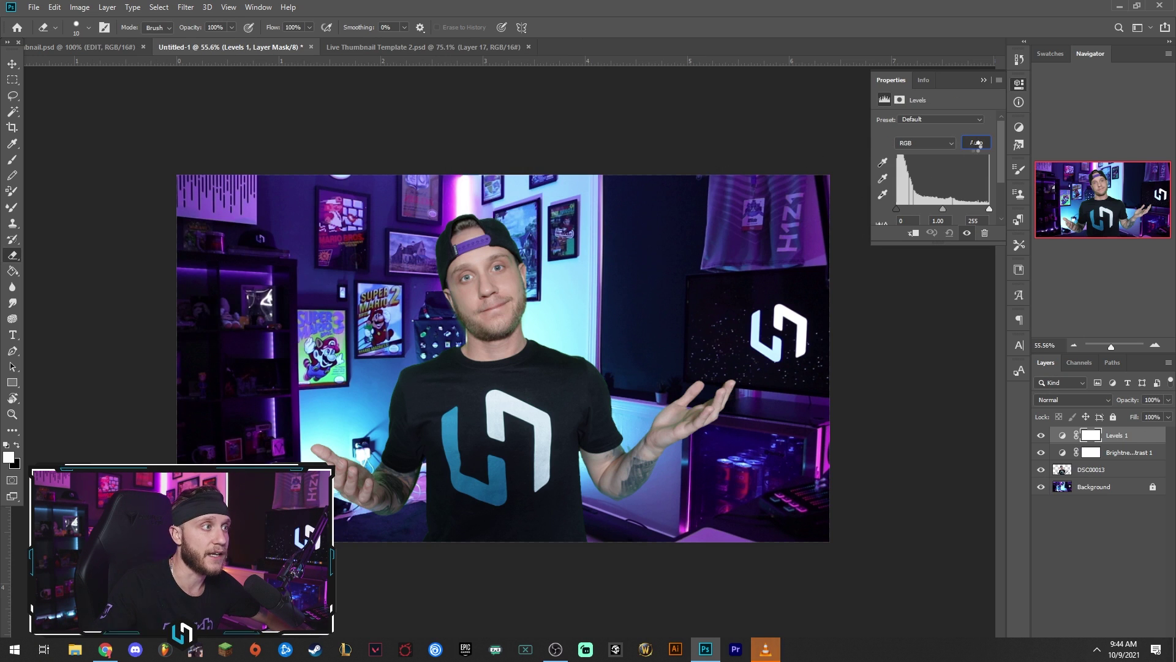
{"action": "left_click", "coordinate": [976, 144]}
{"action": "left_click", "coordinate": [984, 80]}
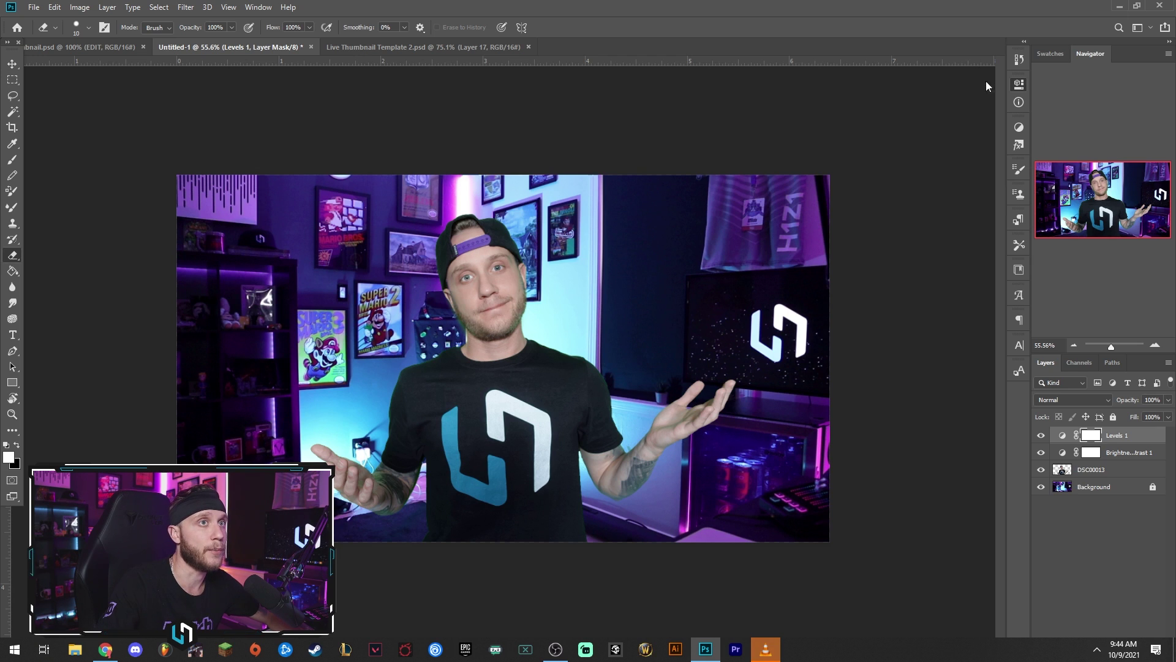
Step: Add a Curves adjustment layer above the Levels layer and apply its automatic correction
{"action": "left_click", "coordinate": [107, 7]}
{"action": "mouse_move", "coordinate": [196, 169]}
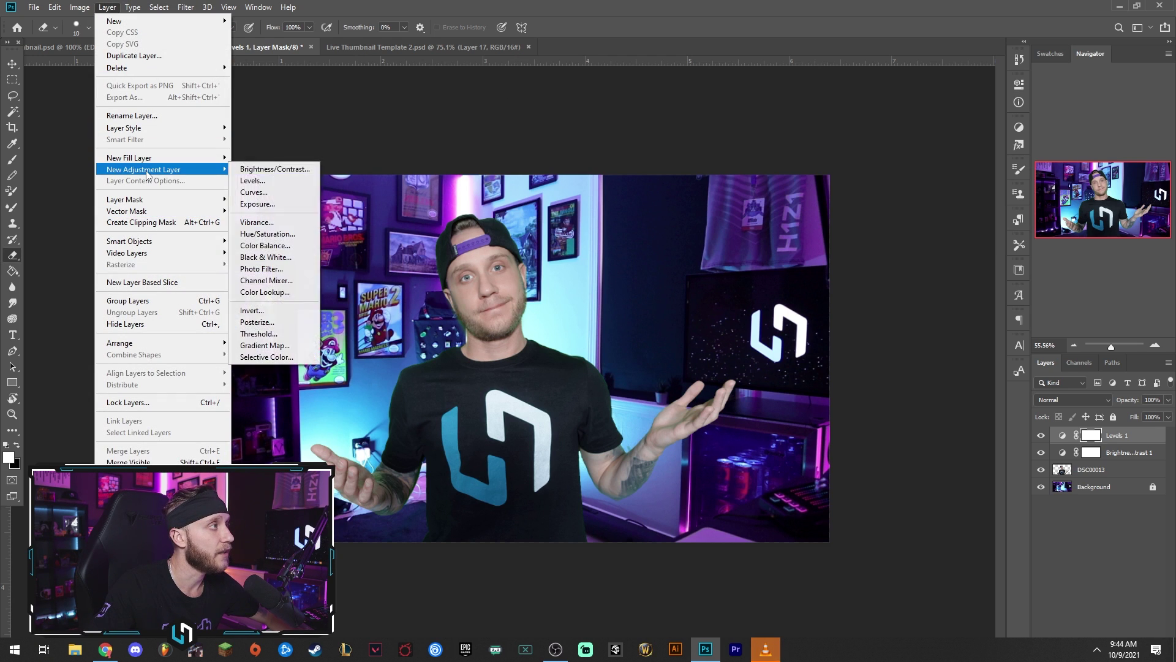
{"action": "left_click", "coordinate": [270, 194]}
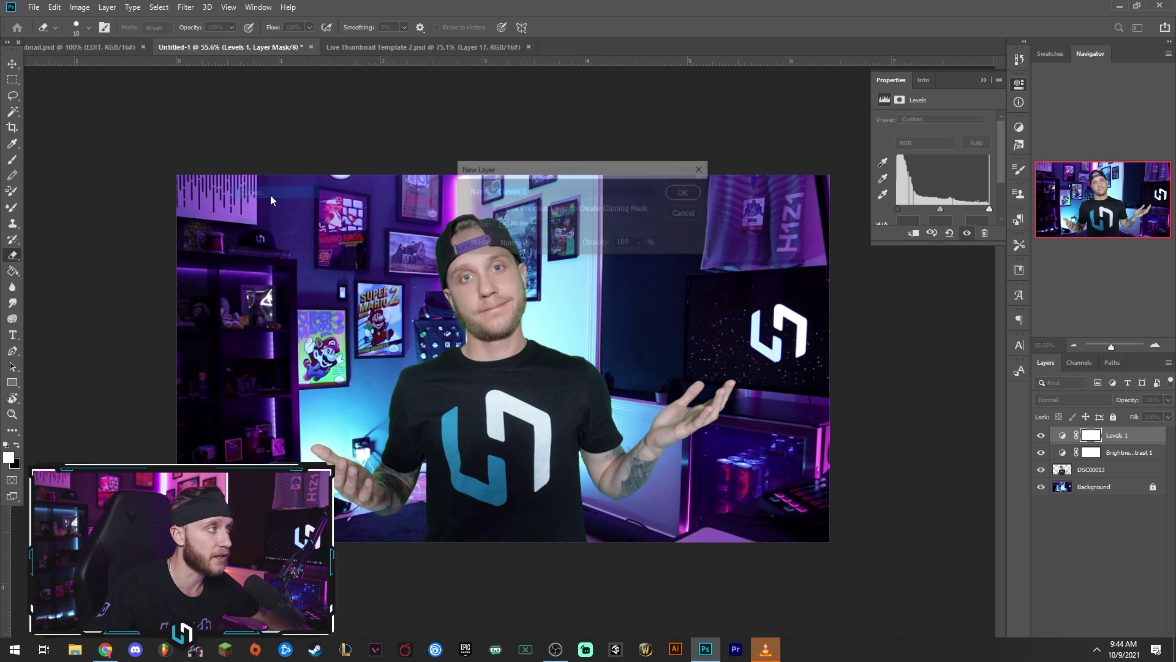
{"action": "left_click", "coordinate": [682, 192]}
{"action": "left_click", "coordinate": [977, 137]}
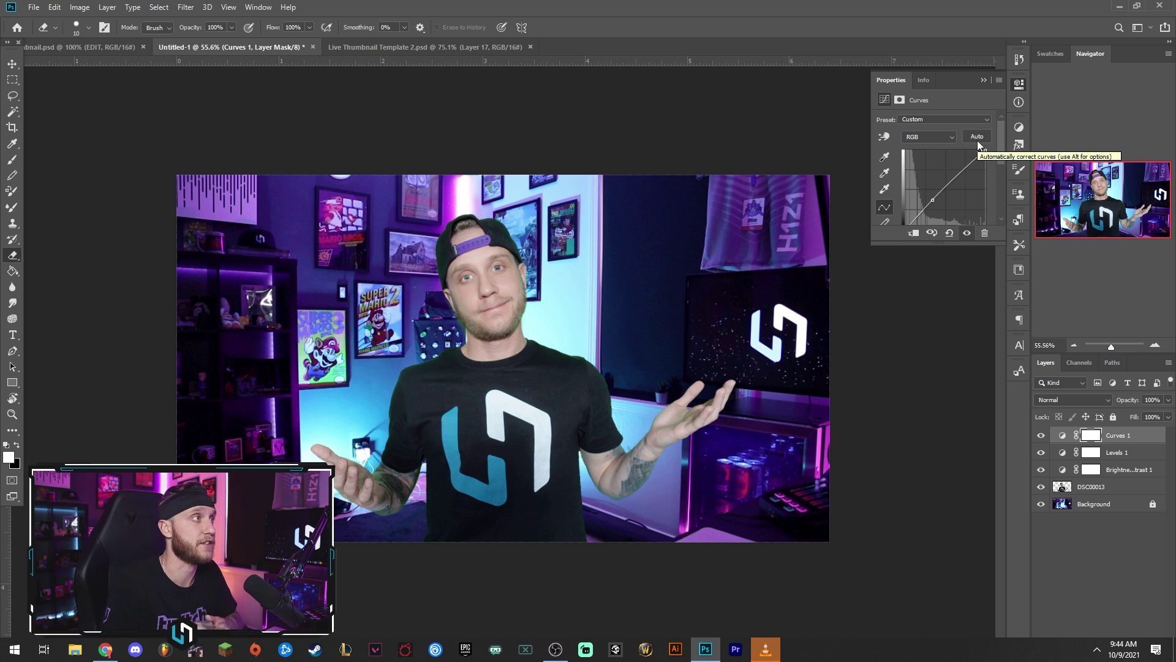
Step: Add an outside Stroke effect of 7 px in white (ffffff) to the DSC00013 layer
{"action": "left_click", "coordinate": [1105, 488]}
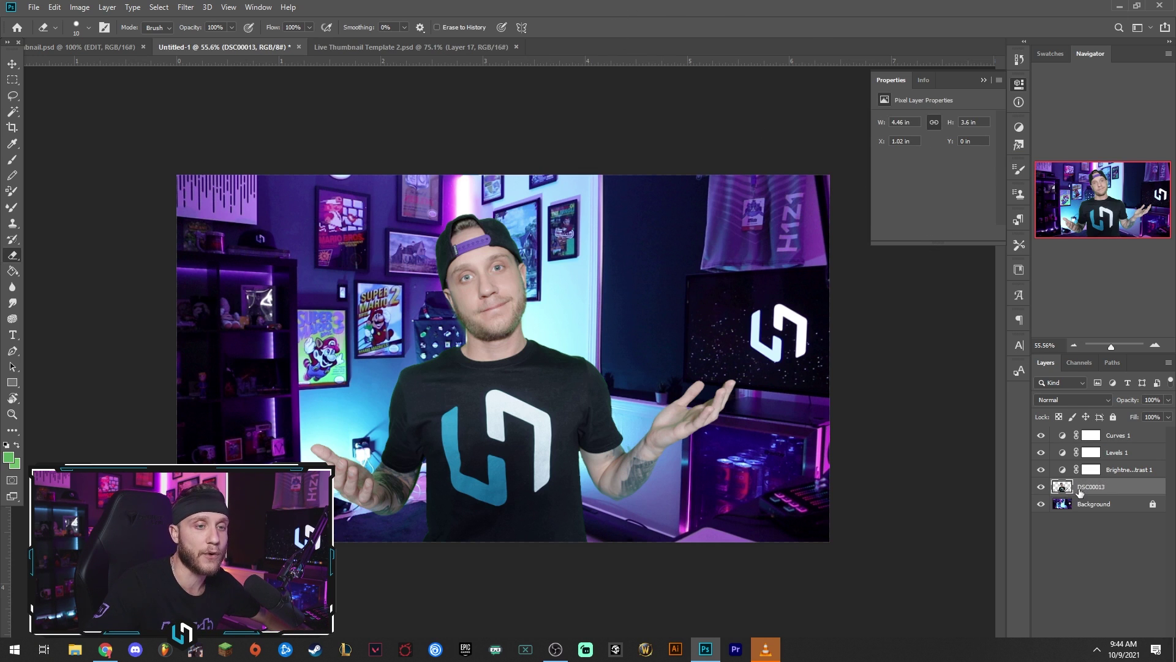
{"action": "right_click", "coordinate": [1079, 492]}
{"action": "left_click", "coordinate": [962, 162]}
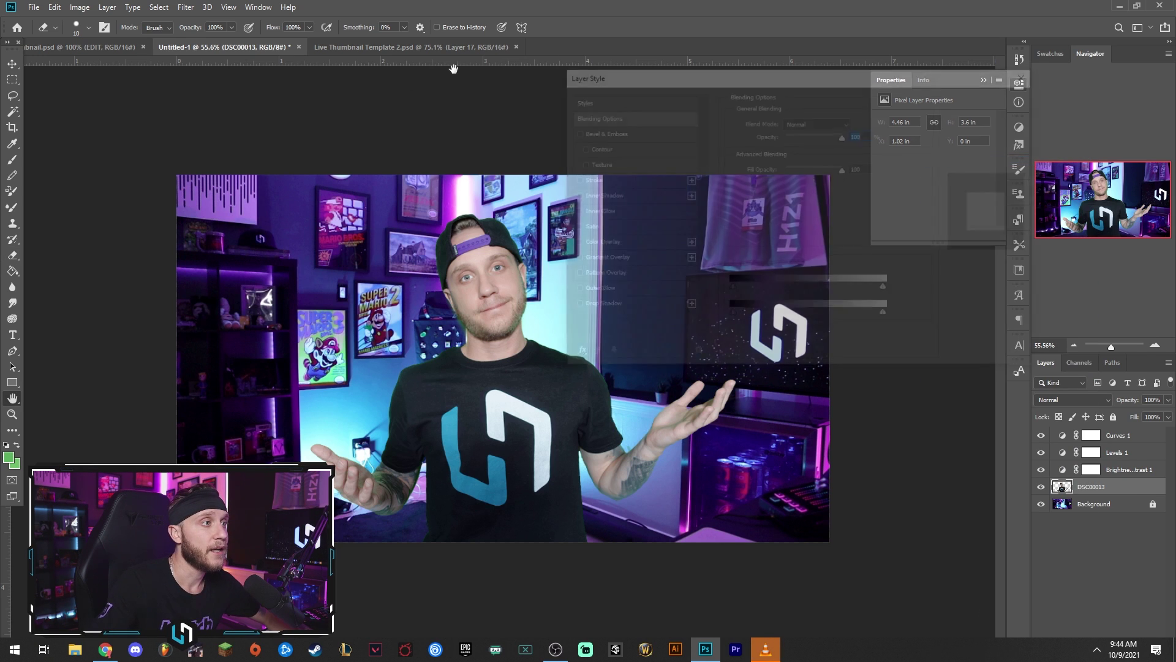
{"action": "left_click_drag", "start_coordinate": [638, 82], "coordinate": [724, 62]}
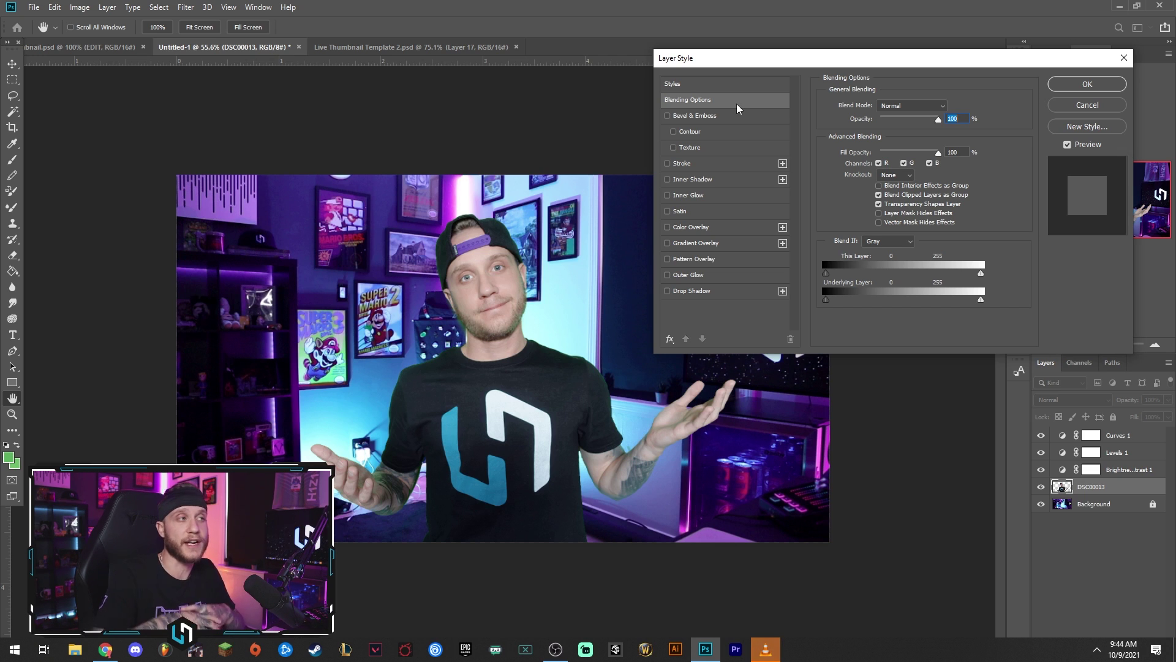
{"action": "left_click", "coordinate": [682, 164]}
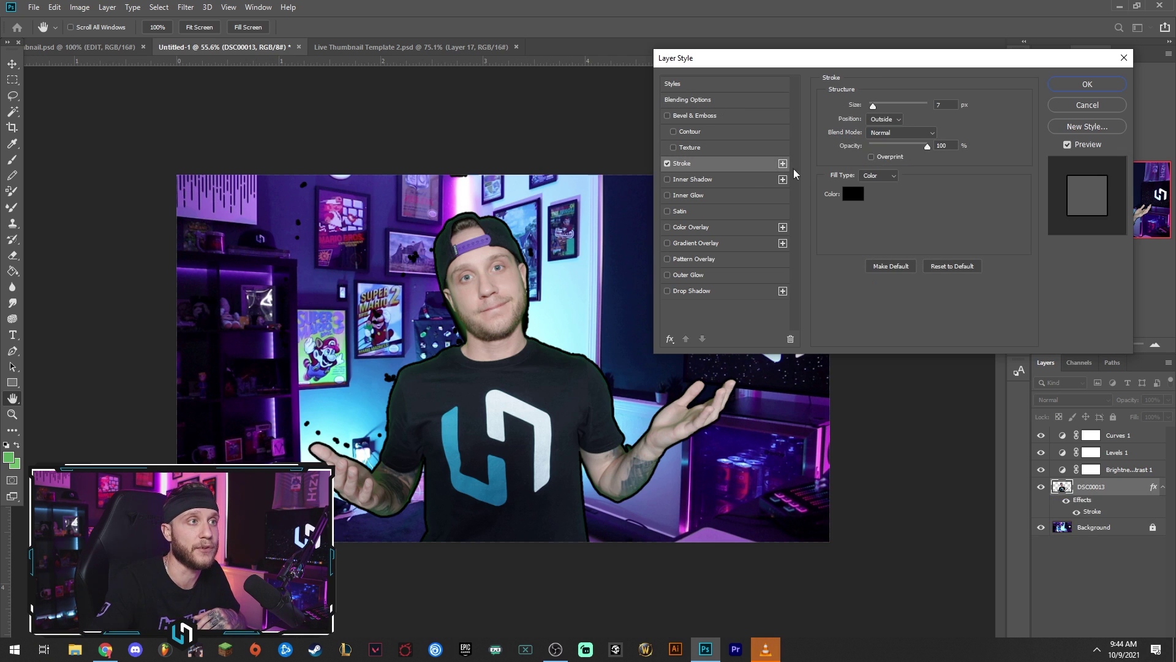
{"action": "left_click", "coordinate": [851, 194]}
{"action": "type", "text": "ffffff"}
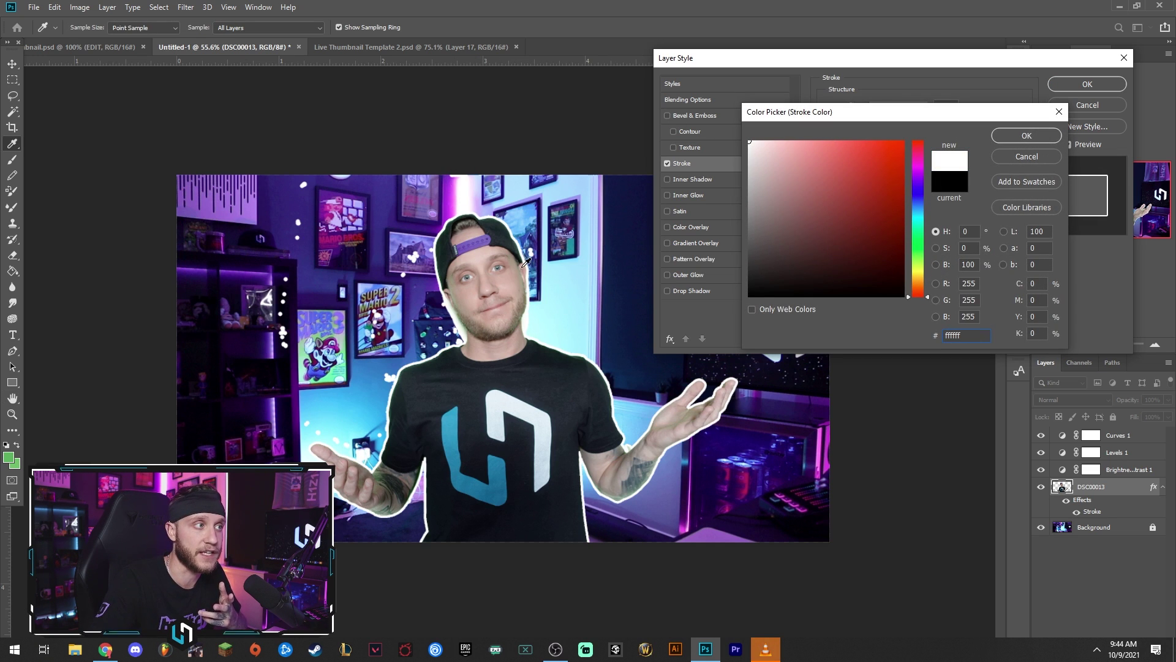
{"action": "left_click", "coordinate": [1009, 135]}
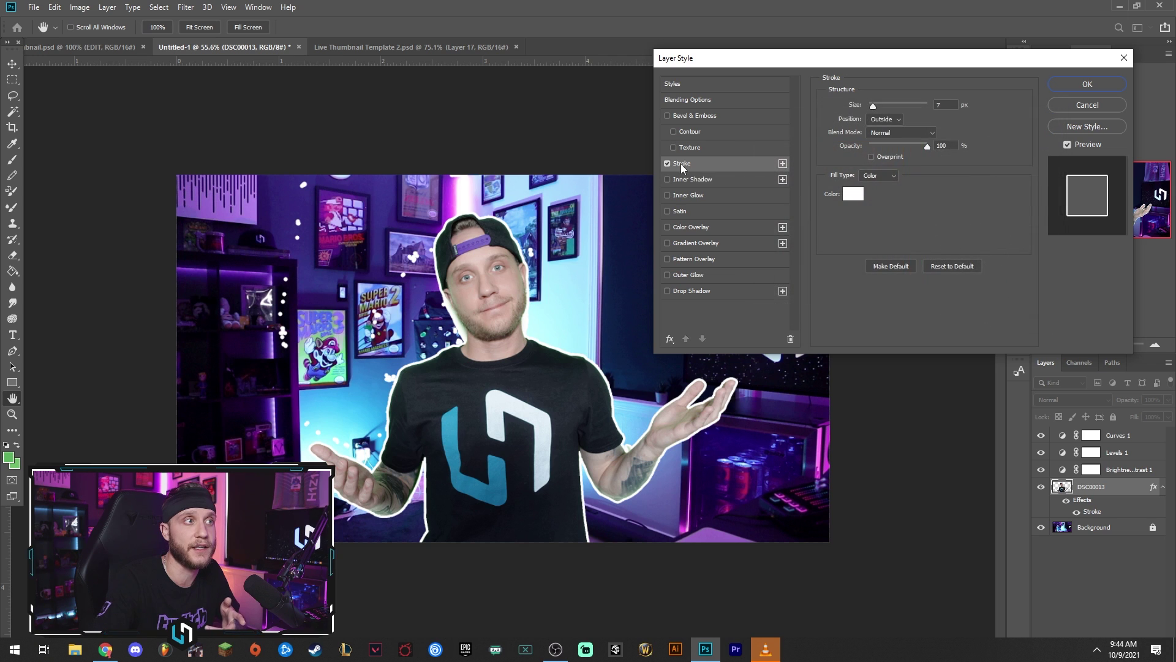
{"action": "left_click", "coordinate": [1073, 87]}
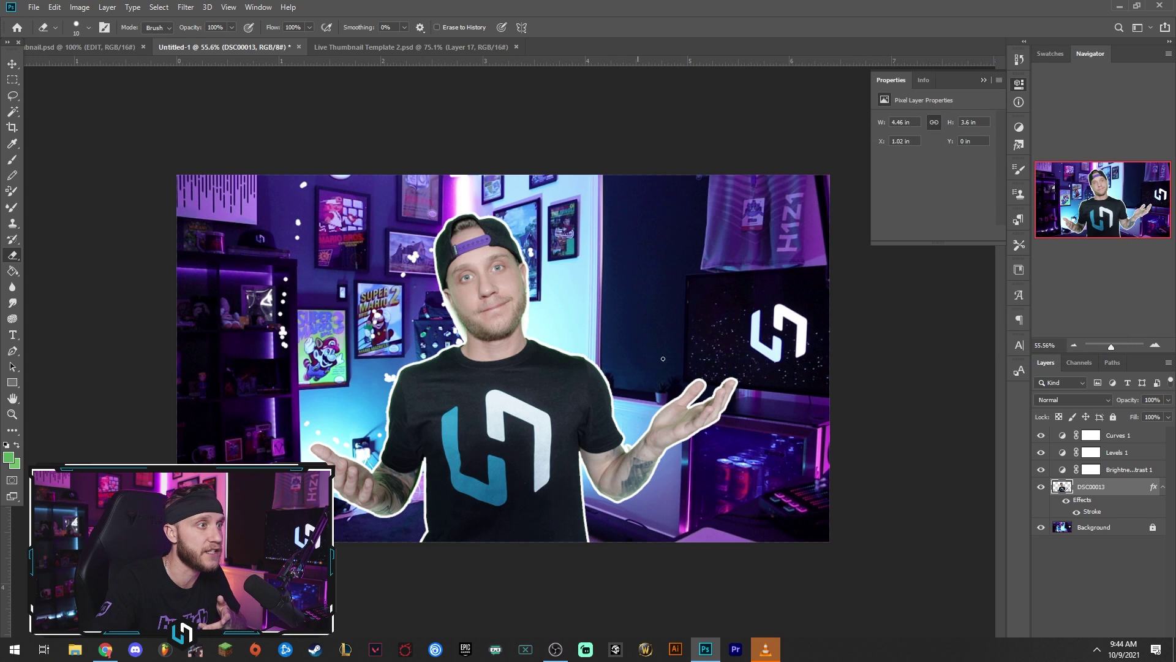
Step: Erase the stray outlined specks above the shelf and along its edge with the 10 px eraser
{"action": "scroll", "coordinate": [285, 210], "scroll_direction": "up", "scroll_amount": 3}
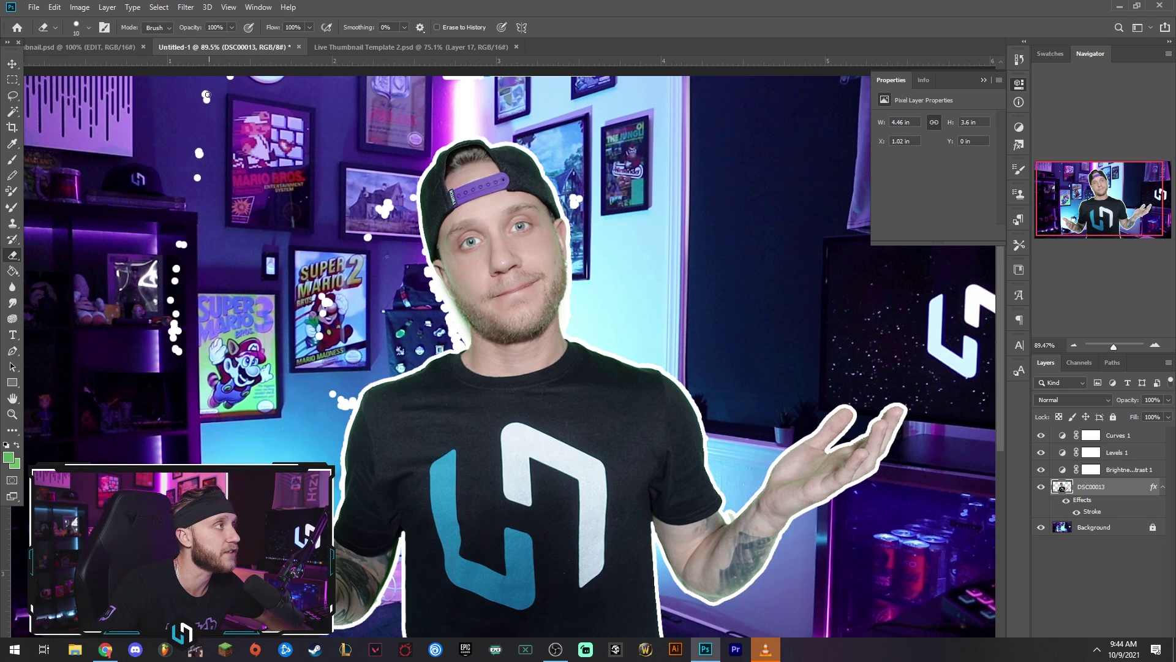
{"action": "left_click_drag", "start_coordinate": [200, 153], "coordinate": [201, 164]}
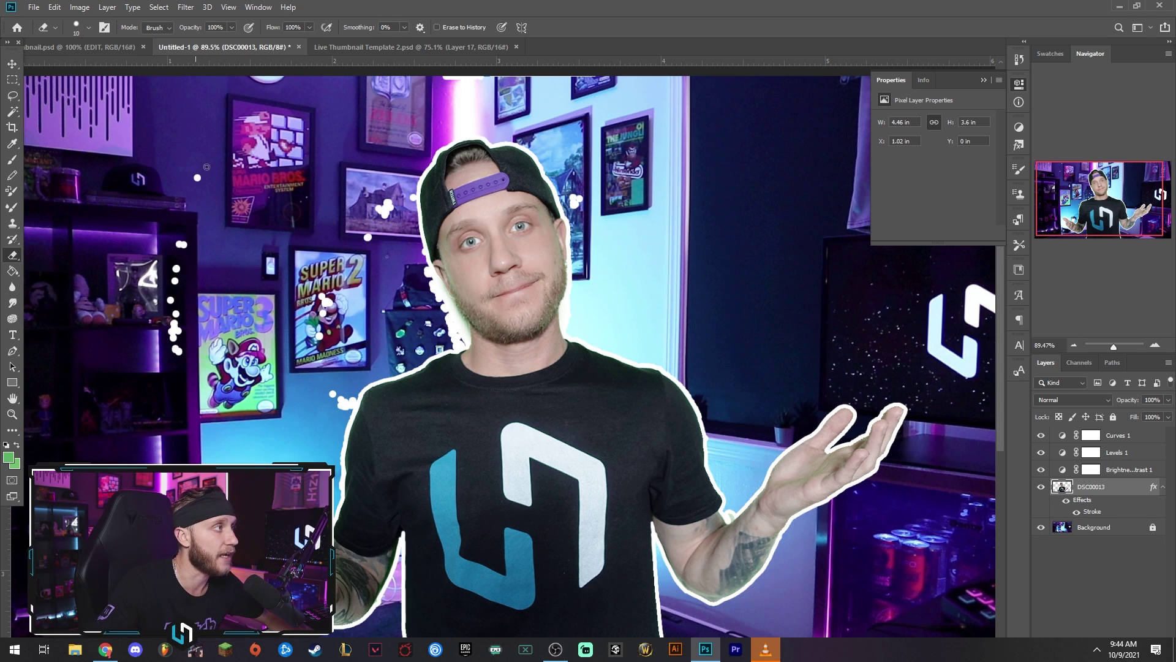
{"action": "left_click", "coordinate": [197, 177]}
{"action": "left_click", "coordinate": [184, 245]}
{"action": "left_click_drag", "start_coordinate": [175, 280], "coordinate": [171, 289]}
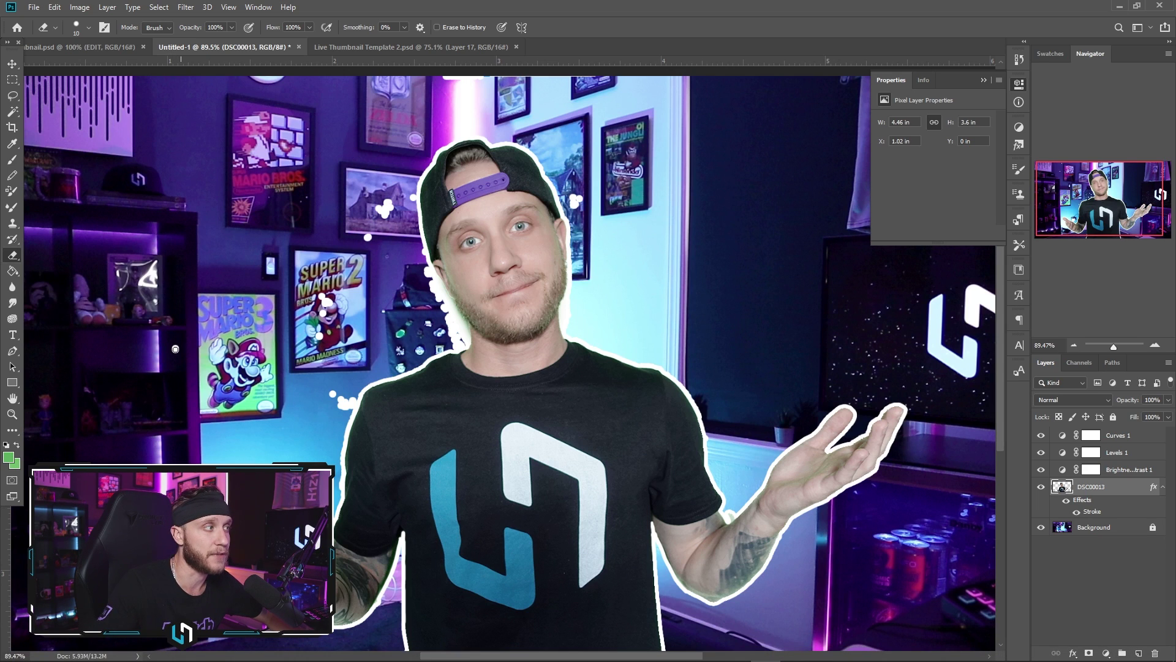
Step: Enlarge the eraser to 15 px and remove the stray specks beside the shoulder and on the framed house picture
{"action": "right_click", "coordinate": [344, 400]}
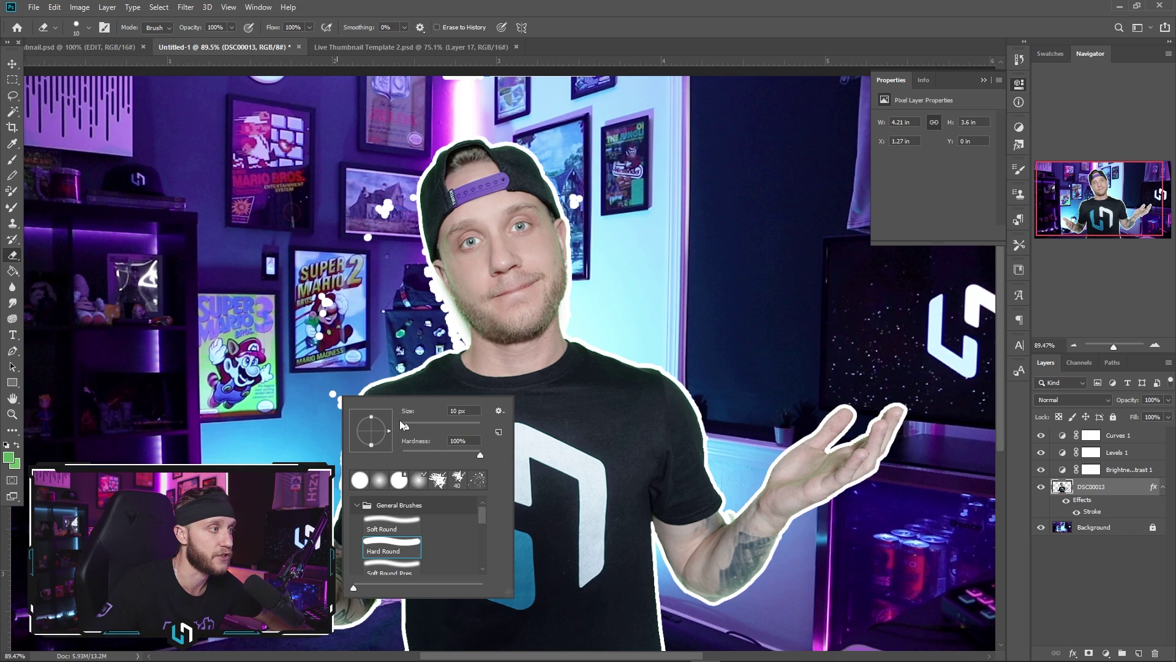
{"action": "left_click_drag", "start_coordinate": [402, 429], "coordinate": [410, 429]}
{"action": "left_click", "coordinate": [331, 393]}
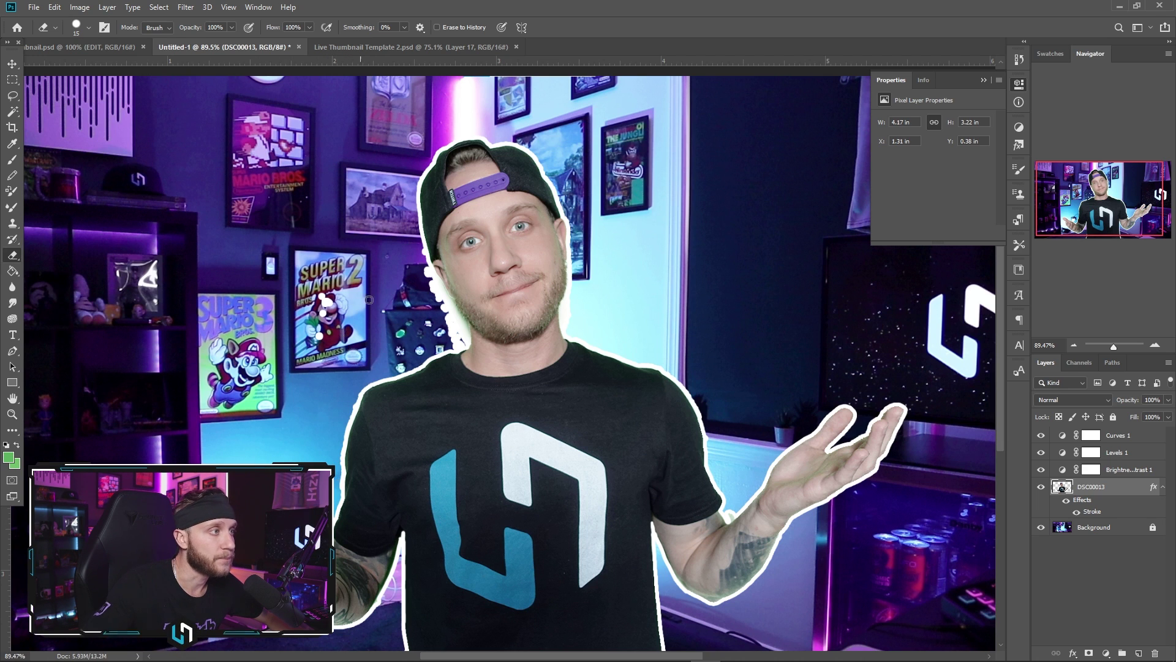
Step: Enlarge the eraser to 28 px and clean the bumpy residue from below the ear down the jaw beside the pin banner
{"action": "scroll", "coordinate": [369, 300], "scroll_direction": "up", "scroll_amount": 5}
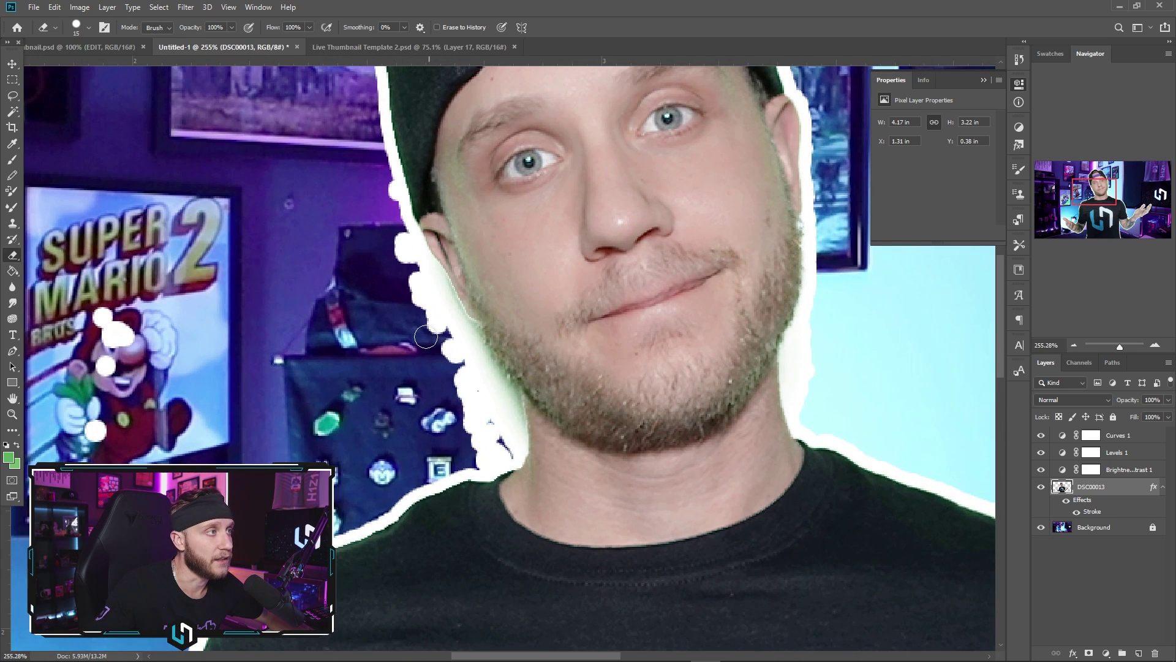
{"action": "right_click", "coordinate": [366, 247]}
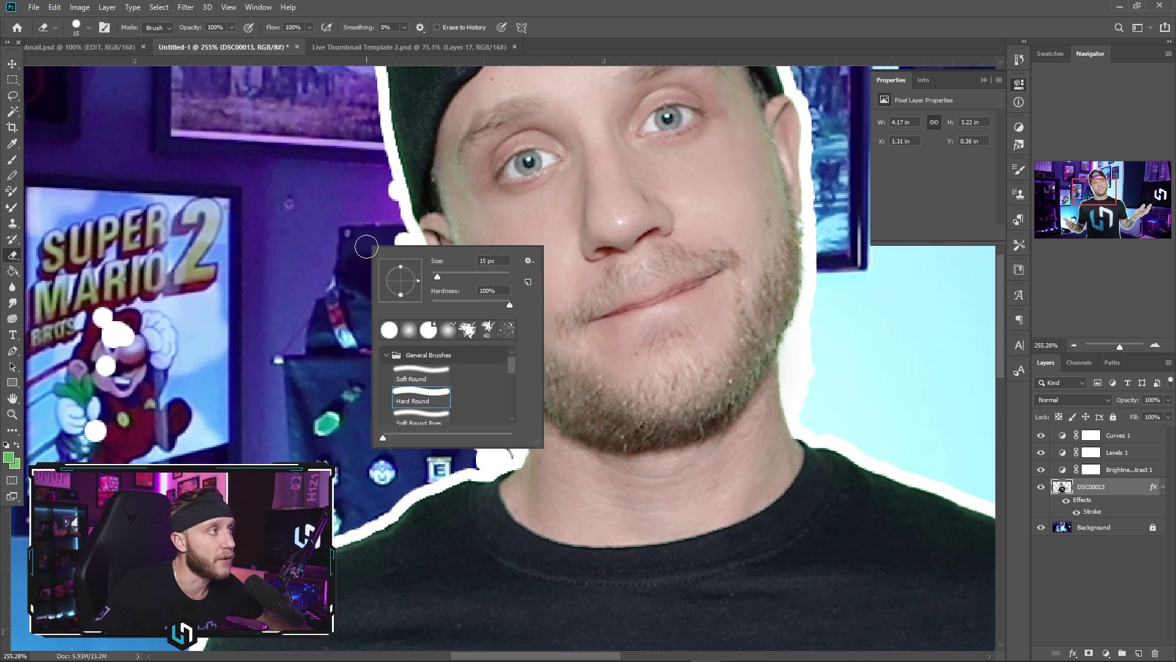
{"action": "left_click_drag", "start_coordinate": [443, 280], "coordinate": [447, 280]}
{"action": "key", "text": "Return"}
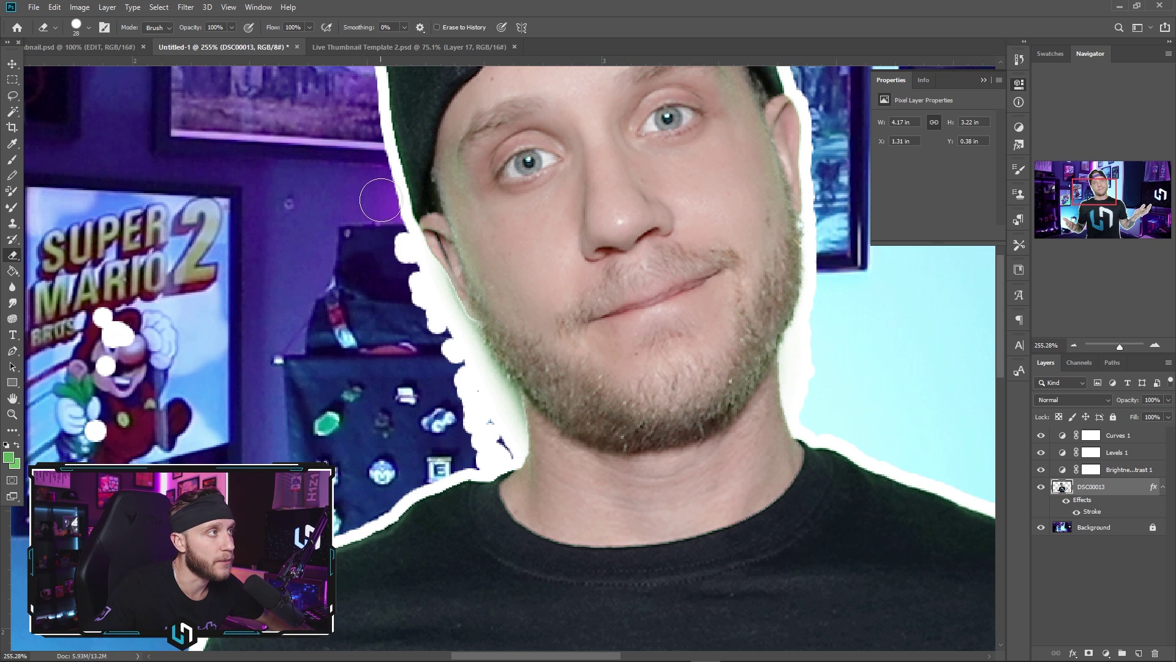
{"action": "mouse_move", "coordinate": [391, 239]}
{"action": "left_mouse_down"}
{"action": "mouse_move", "coordinate": [453, 363]}
{"action": "mouse_move", "coordinate": [499, 409]}
{"action": "mouse_move", "coordinate": [501, 436]}
{"action": "mouse_move", "coordinate": [480, 451]}
{"action": "mouse_move", "coordinate": [476, 422]}
{"action": "left_mouse_up"}
{"action": "mouse_move", "coordinate": [388, 265]}
{"action": "left_mouse_down"}
{"action": "mouse_move", "coordinate": [441, 306]}
{"action": "mouse_move", "coordinate": [482, 384]}
{"action": "mouse_move", "coordinate": [472, 415]}
{"action": "left_mouse_up"}
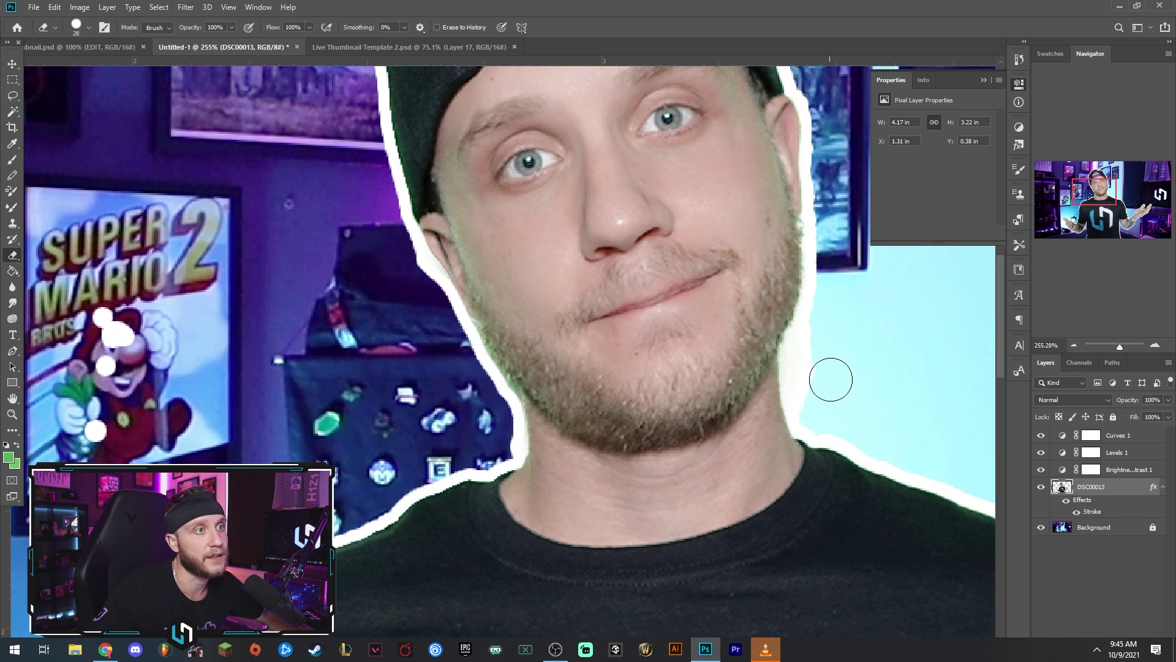
Step: Erase the fringe along the neck on the bright wall side and smooth the shoulder edge beside the pin banner
{"action": "mouse_move", "coordinate": [825, 315]}
{"action": "left_mouse_down"}
{"action": "mouse_move", "coordinate": [803, 373]}
{"action": "mouse_move", "coordinate": [808, 409]}
{"action": "left_mouse_up"}
{"action": "scroll", "coordinate": [884, 341], "scroll_direction": "up", "scroll_amount": 5}
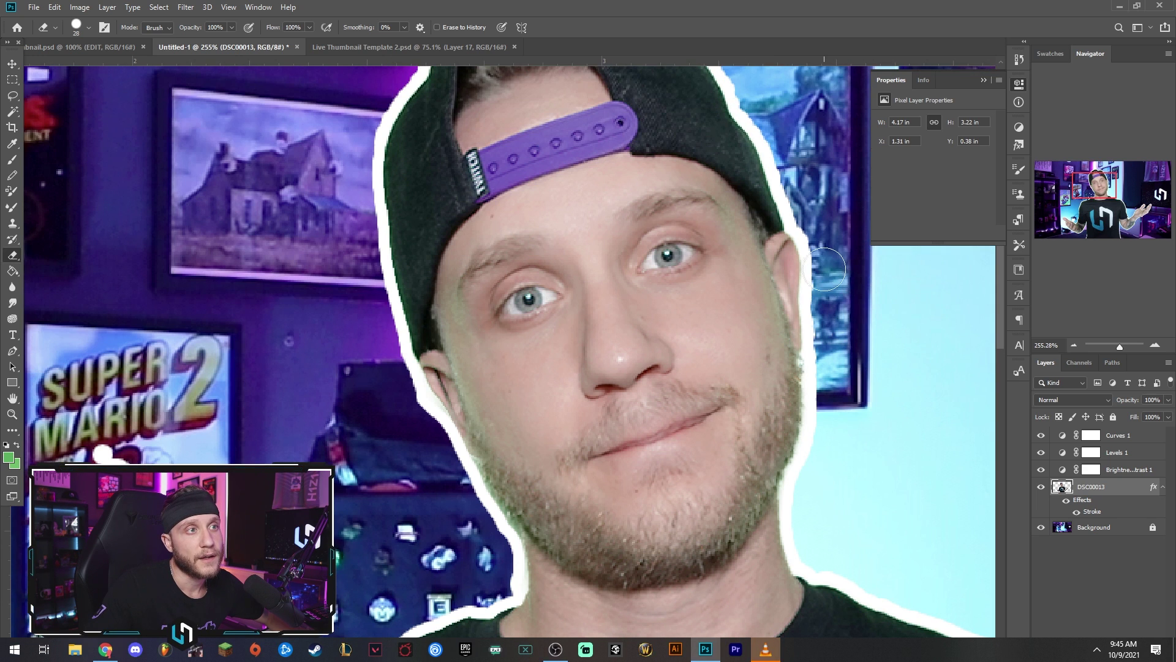
{"action": "scroll", "coordinate": [830, 247], "scroll_direction": "down", "scroll_amount": 4}
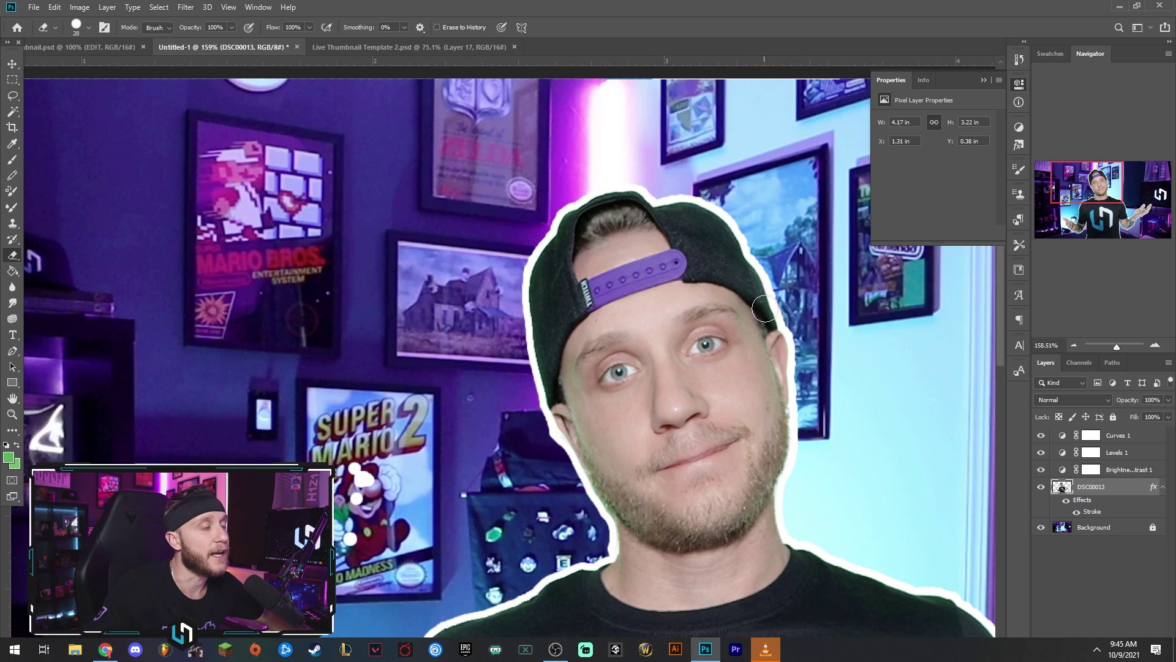
{"action": "scroll", "coordinate": [785, 457], "scroll_direction": "up", "scroll_amount": 4}
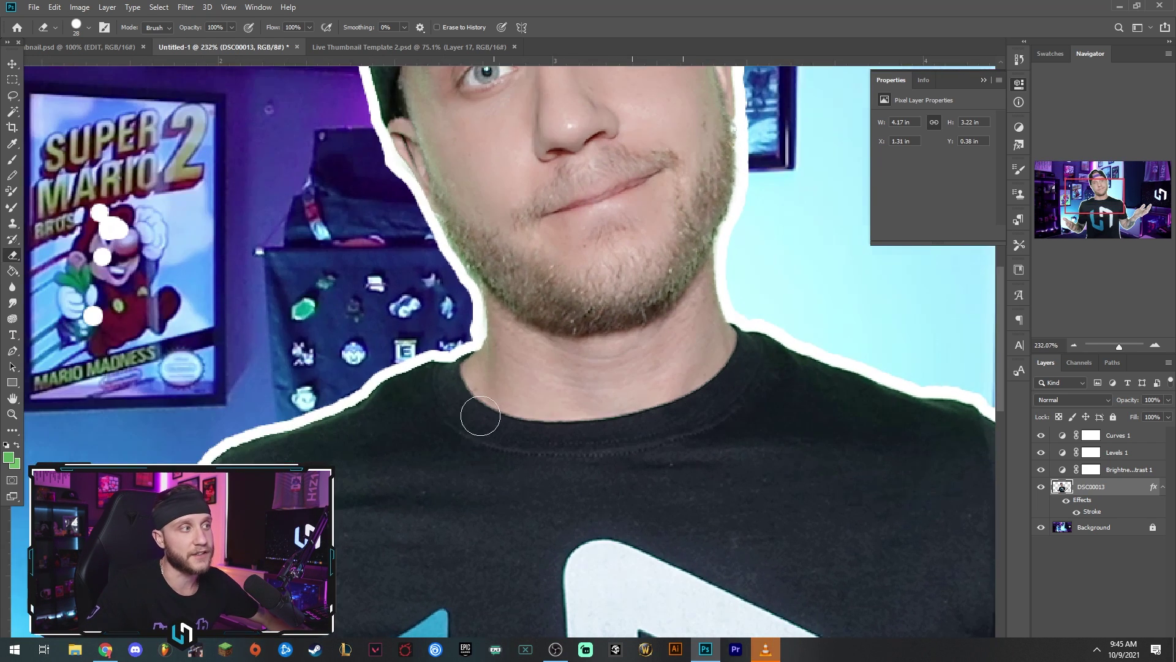
{"action": "mouse_move", "coordinate": [437, 321]}
{"action": "left_mouse_down"}
{"action": "mouse_move", "coordinate": [448, 351]}
{"action": "mouse_move", "coordinate": [342, 386]}
{"action": "left_mouse_up"}
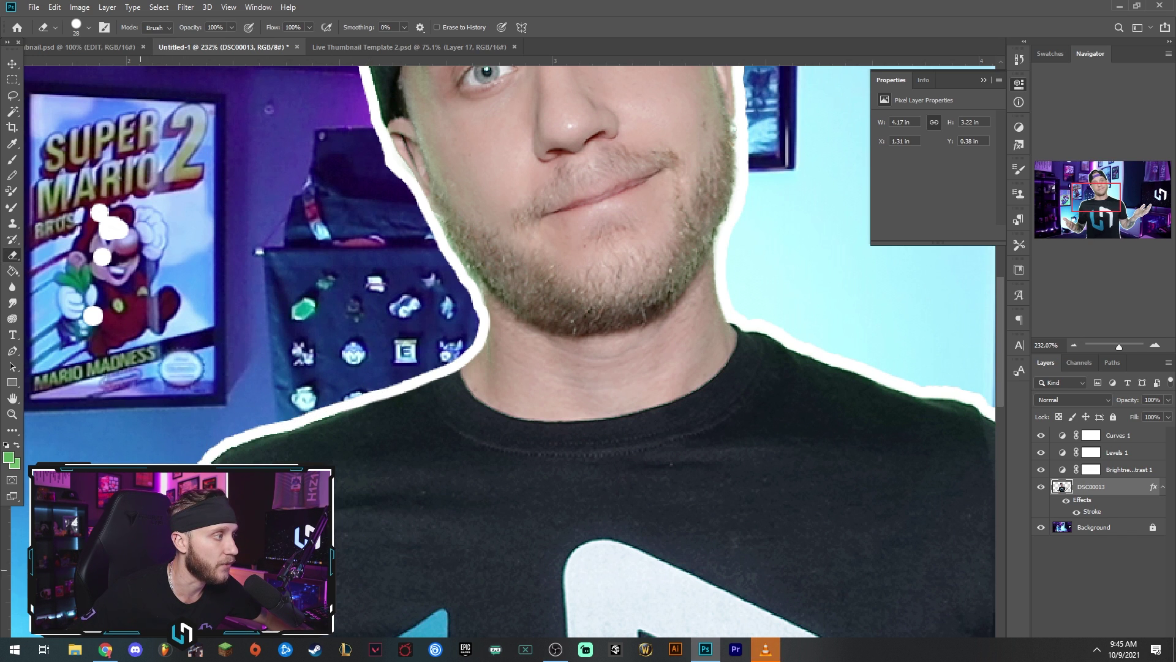
Step: Smooth the neck corner and shoulder edge against the bright wall with the eraser
{"action": "scroll", "coordinate": [508, 352], "scroll_direction": "down", "scroll_amount": 3}
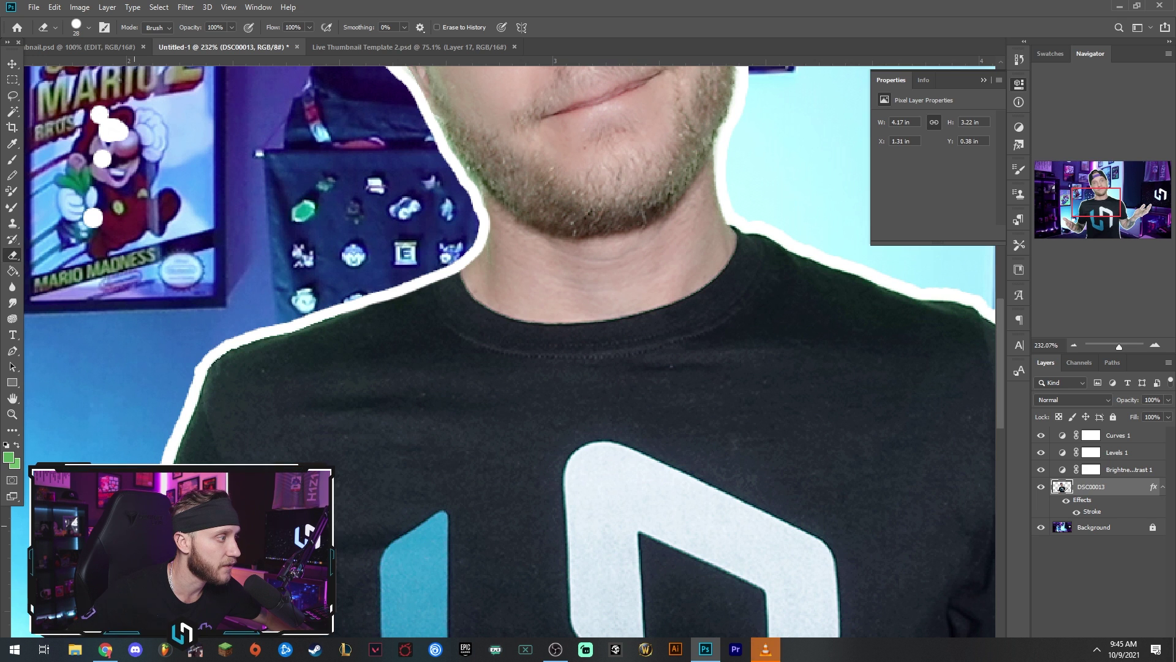
{"action": "scroll", "coordinate": [790, 260], "scroll_direction": "down", "scroll_amount": 5}
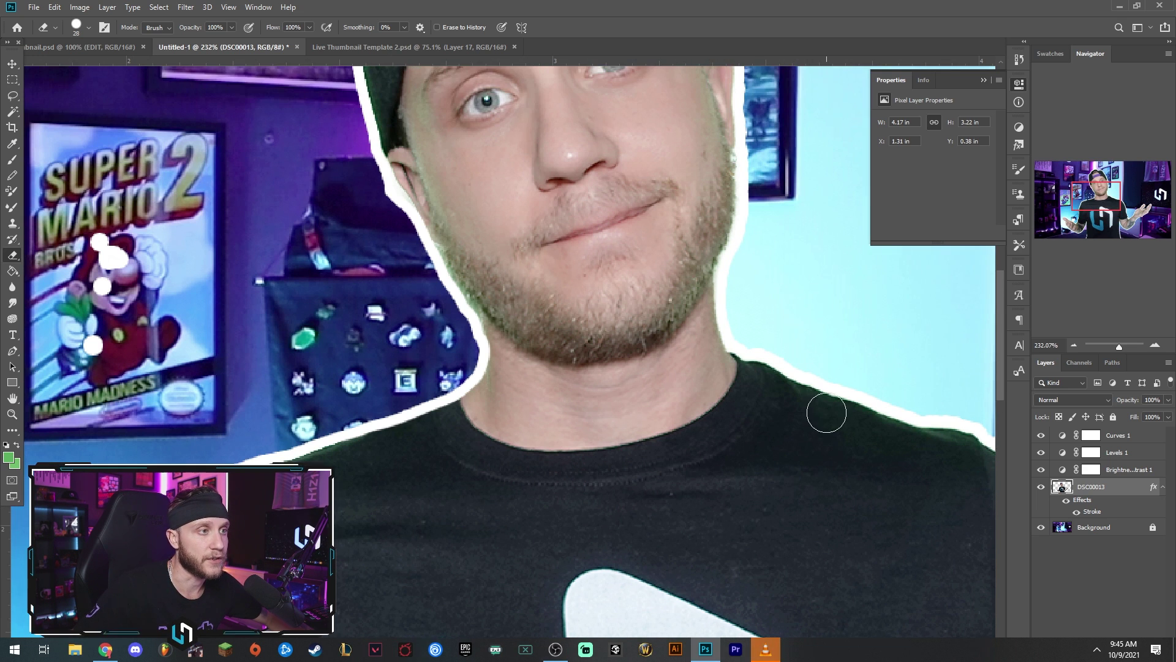
{"action": "scroll", "coordinate": [883, 421], "scroll_direction": "up", "scroll_amount": 5}
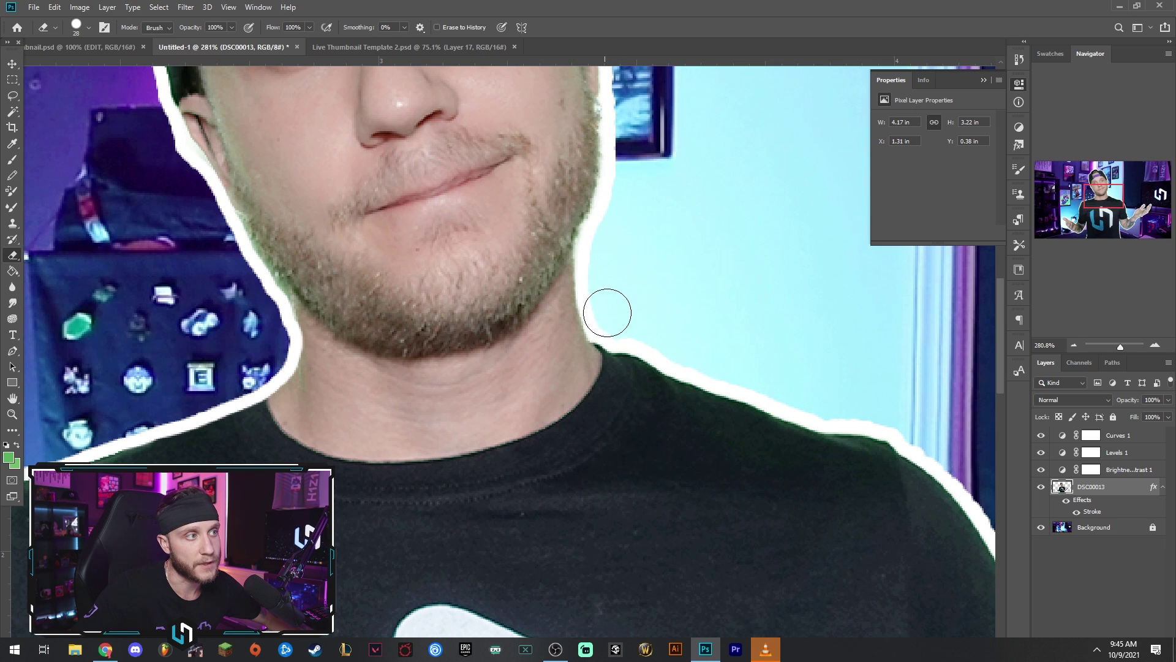
{"action": "left_click_drag", "start_coordinate": [613, 327], "coordinate": [648, 344]}
{"action": "mouse_move", "coordinate": [693, 358]}
{"action": "left_mouse_down"}
{"action": "mouse_move", "coordinate": [942, 441]}
{"action": "mouse_move", "coordinate": [850, 415]}
{"action": "left_mouse_up"}
{"action": "scroll", "coordinate": [858, 416], "scroll_direction": "down", "scroll_amount": 10}
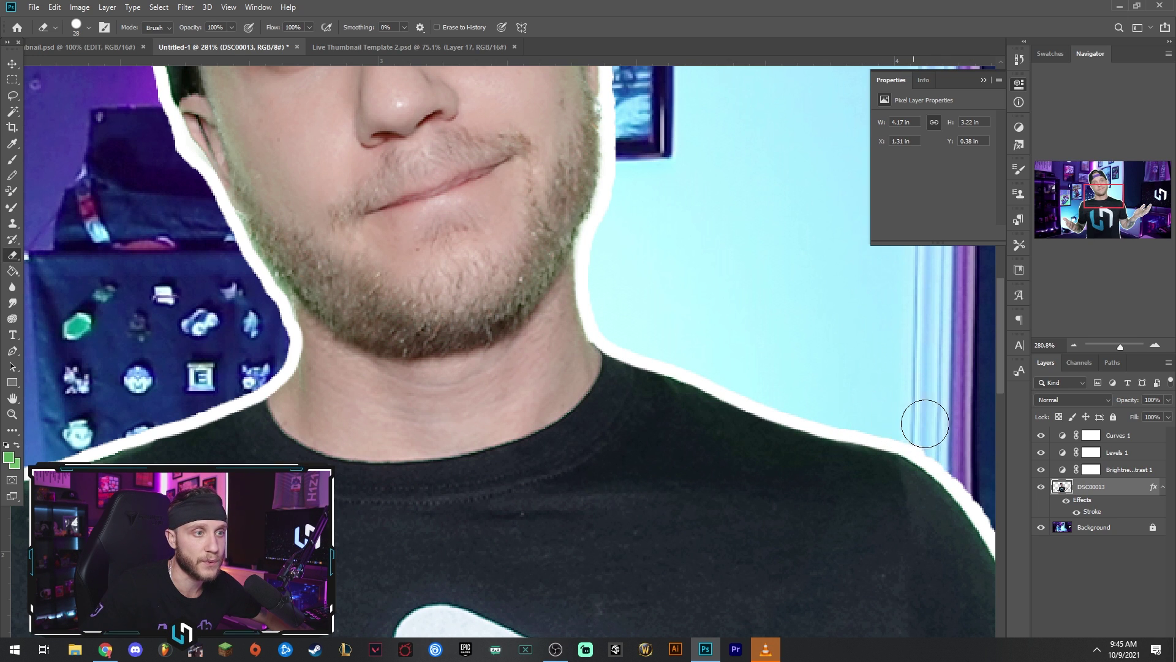
Step: Erase the residue between the sleeve and the forearm near the plant, and the flared corner at the shirt's lower edge
{"action": "scroll", "coordinate": [820, 441], "scroll_direction": "up", "scroll_amount": 6}
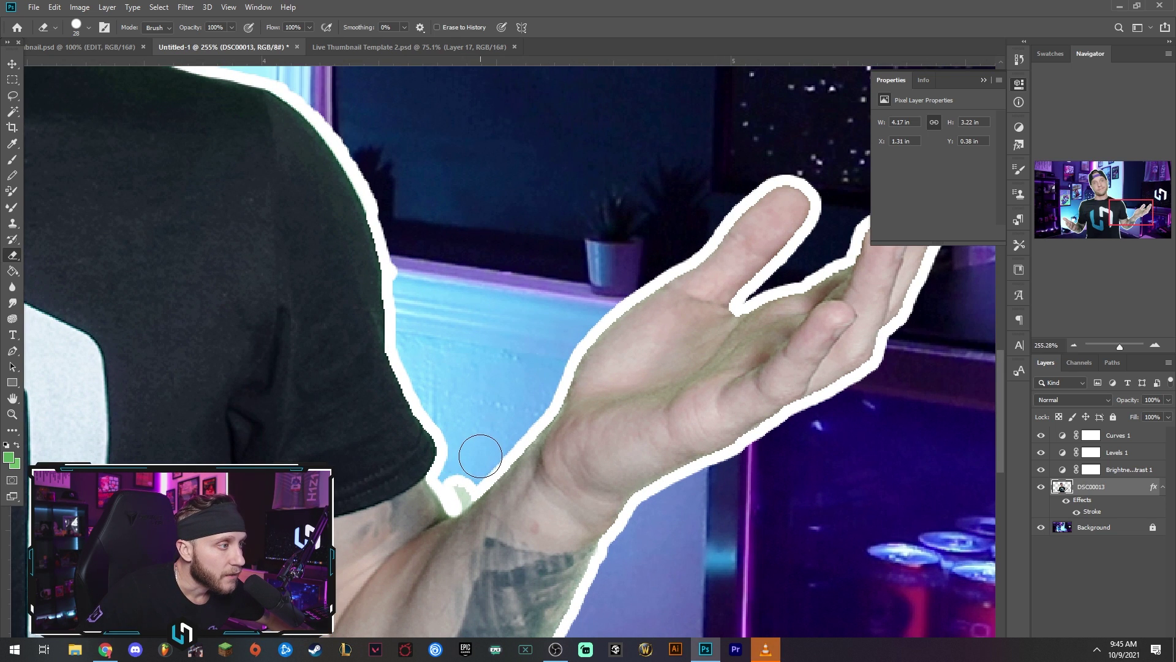
{"action": "left_click_drag", "start_coordinate": [480, 457], "coordinate": [456, 489]}
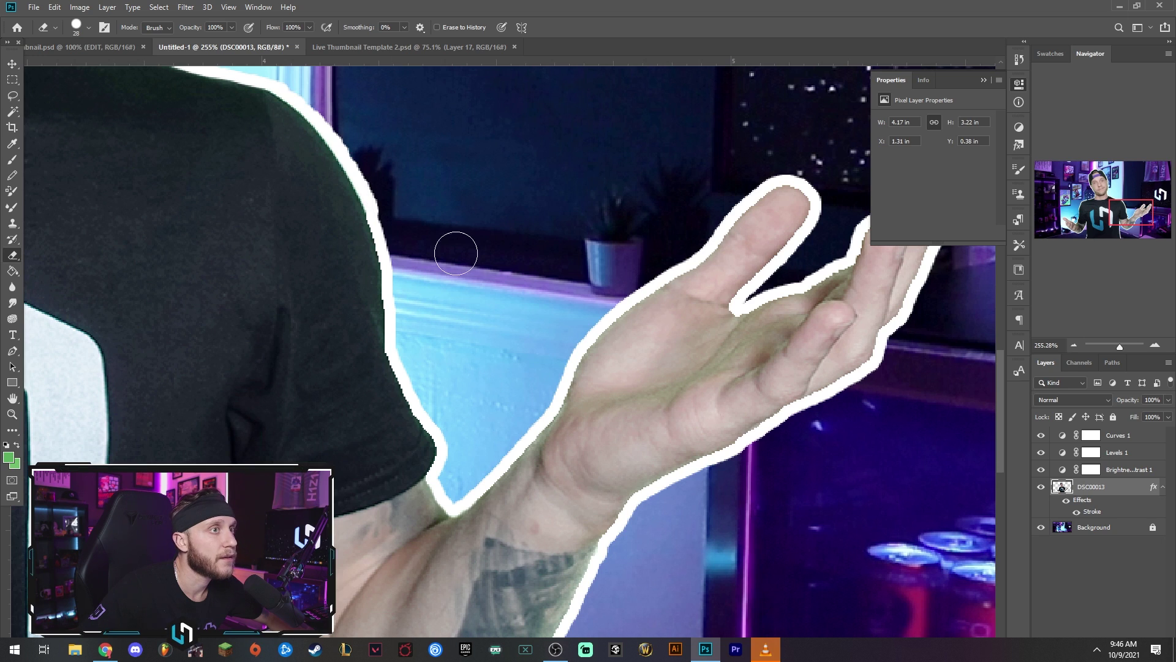
{"action": "scroll", "coordinate": [457, 249], "scroll_direction": "down", "scroll_amount": 5}
{"action": "scroll", "coordinate": [372, 389], "scroll_direction": "up", "scroll_amount": 6}
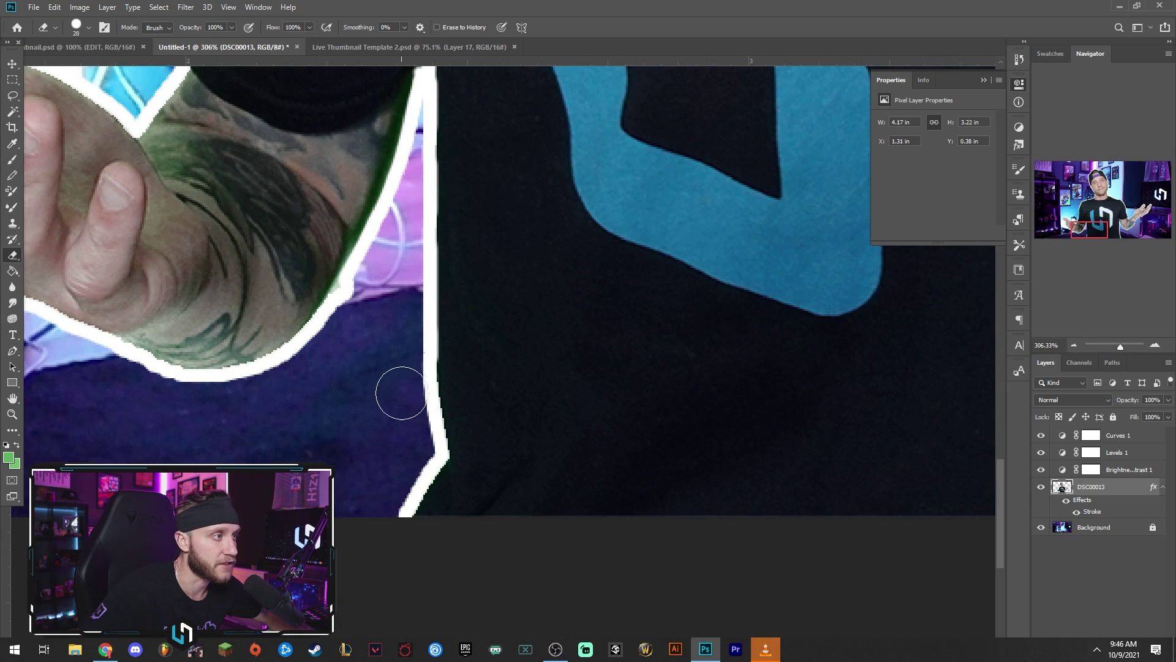
{"action": "left_click_drag", "start_coordinate": [416, 443], "coordinate": [412, 554]}
{"action": "scroll", "coordinate": [697, 367], "scroll_direction": "down", "scroll_amount": 1}
{"action": "scroll", "coordinate": [697, 367], "scroll_direction": "down", "scroll_amount": 6}
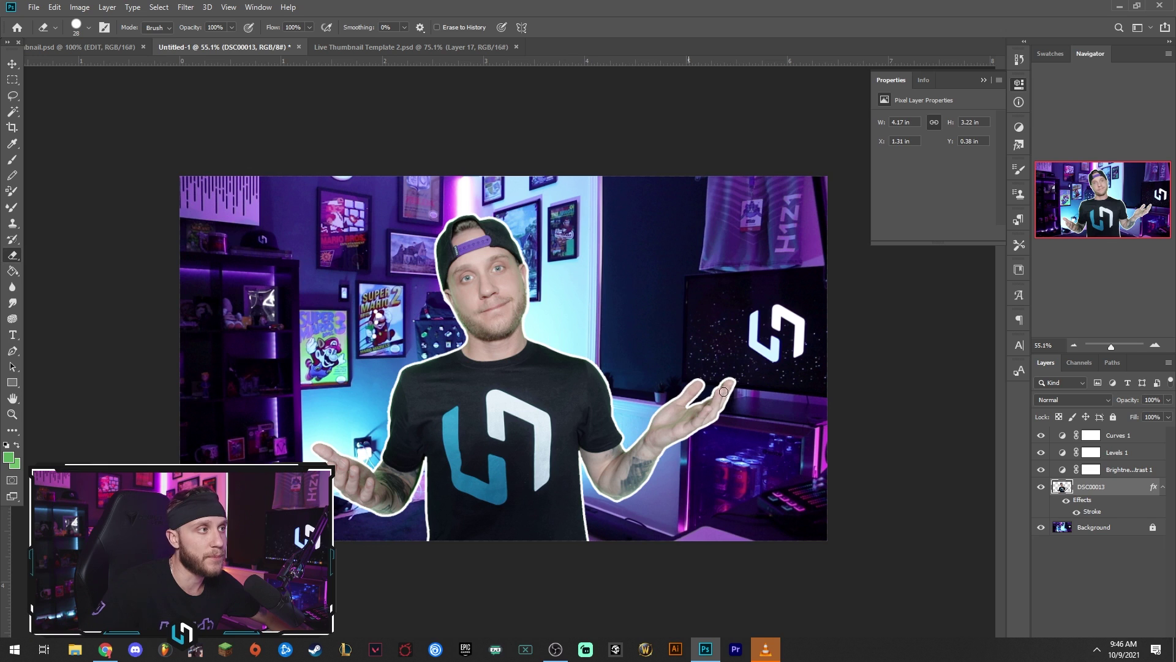
Step: Turn off the stroke on DSC00013 and apply a white Outer Glow with 45% spread instead
{"action": "double_click", "coordinate": [1083, 501]}
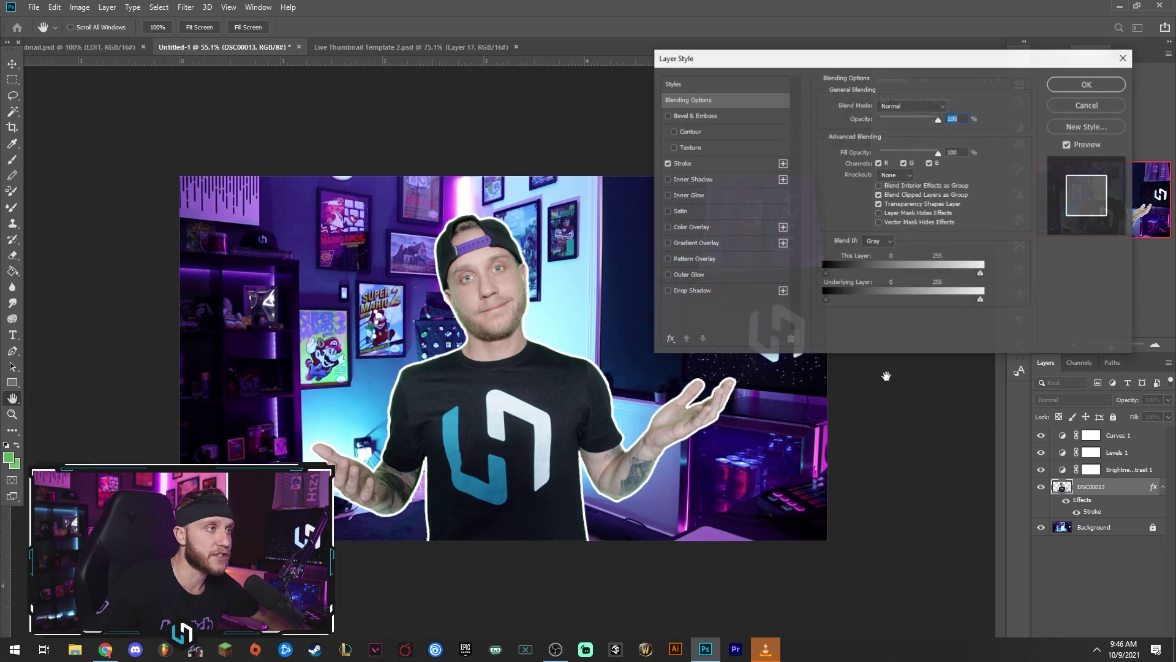
{"action": "left_click", "coordinate": [667, 164]}
{"action": "left_click", "coordinate": [681, 277]}
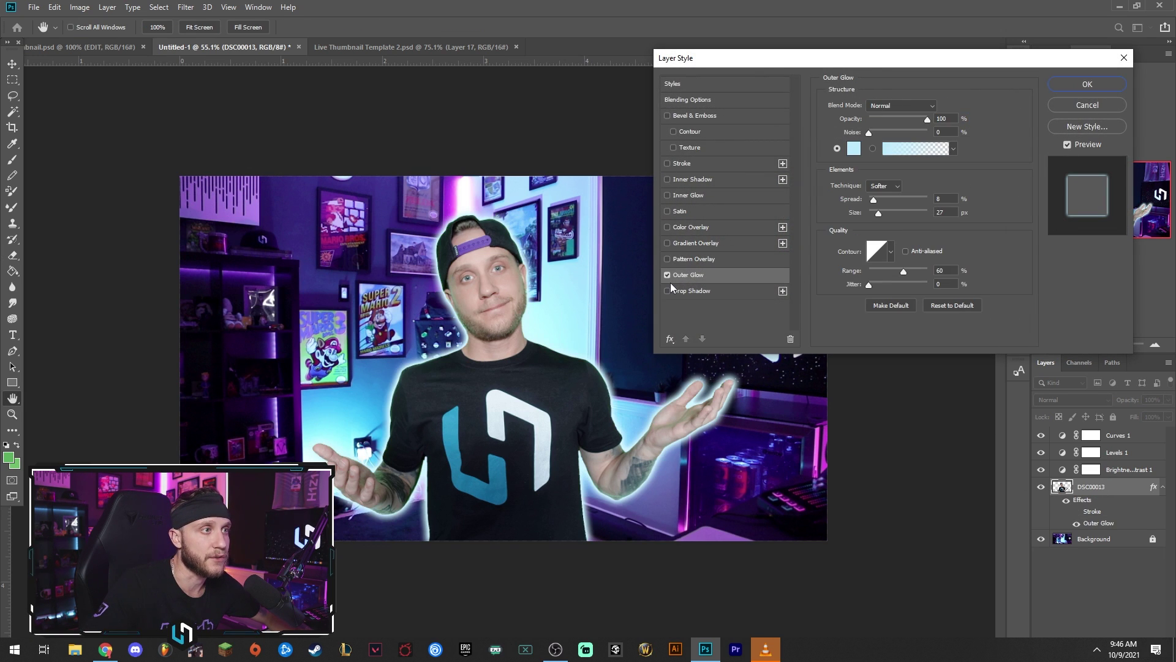
{"action": "left_click", "coordinate": [855, 148]}
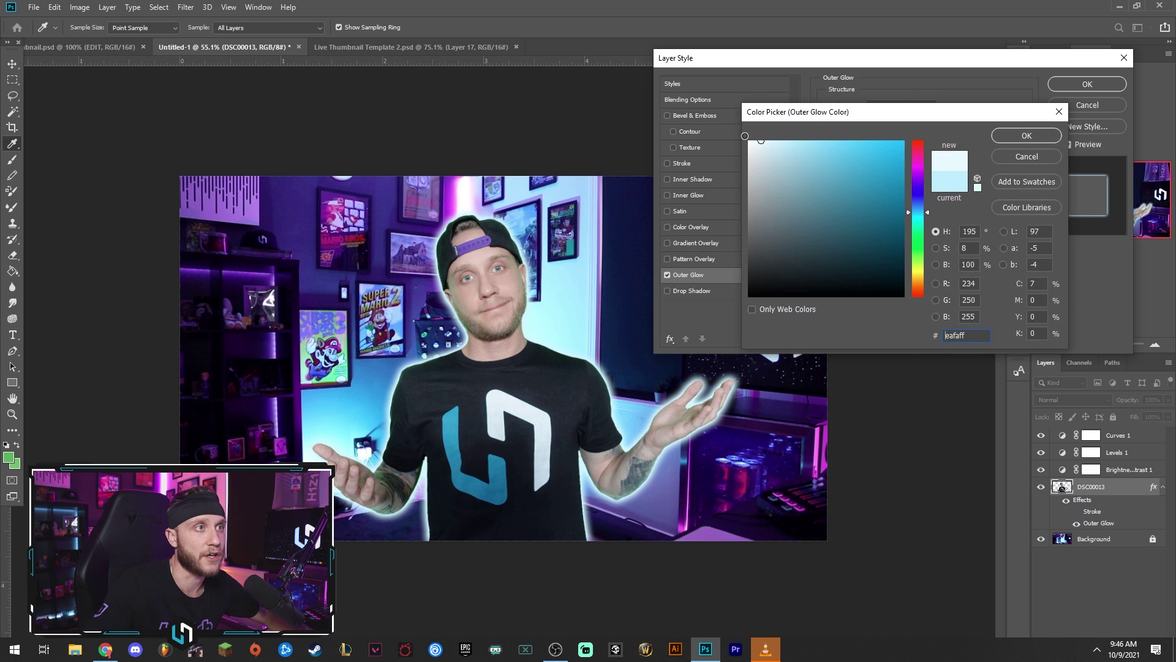
{"action": "left_click", "coordinate": [752, 134]}
{"action": "key", "text": "Return"}
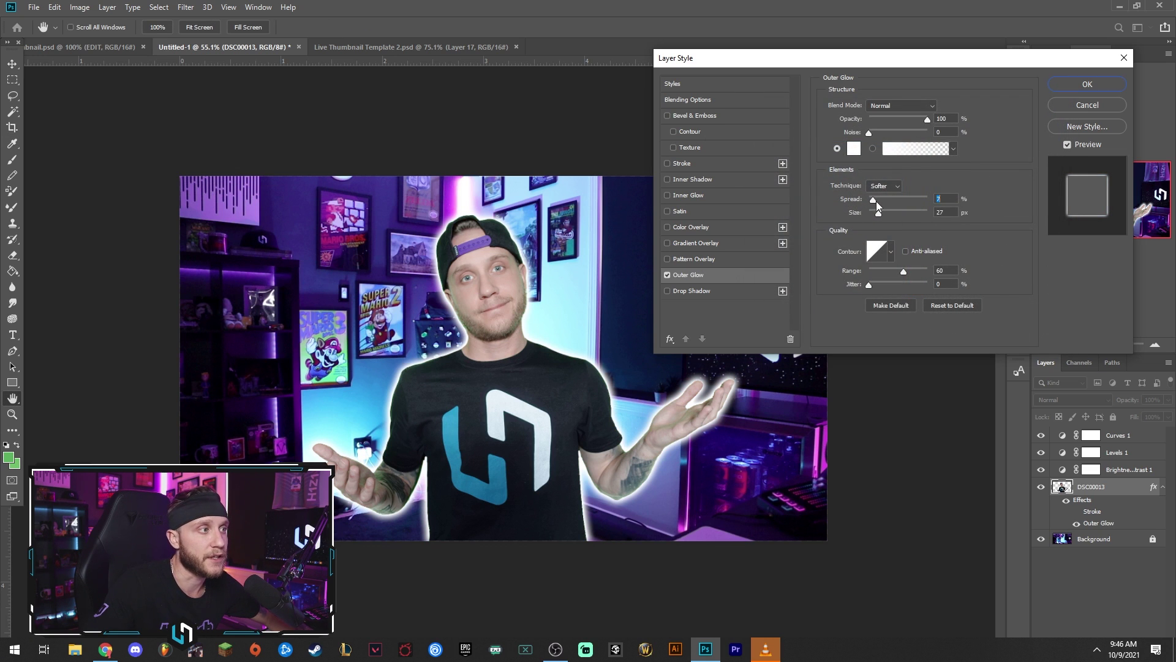
{"action": "mouse_move", "coordinate": [873, 200]}
{"action": "left_mouse_down"}
{"action": "mouse_move", "coordinate": [904, 207]}
{"action": "mouse_move", "coordinate": [895, 205]}
{"action": "left_mouse_up"}
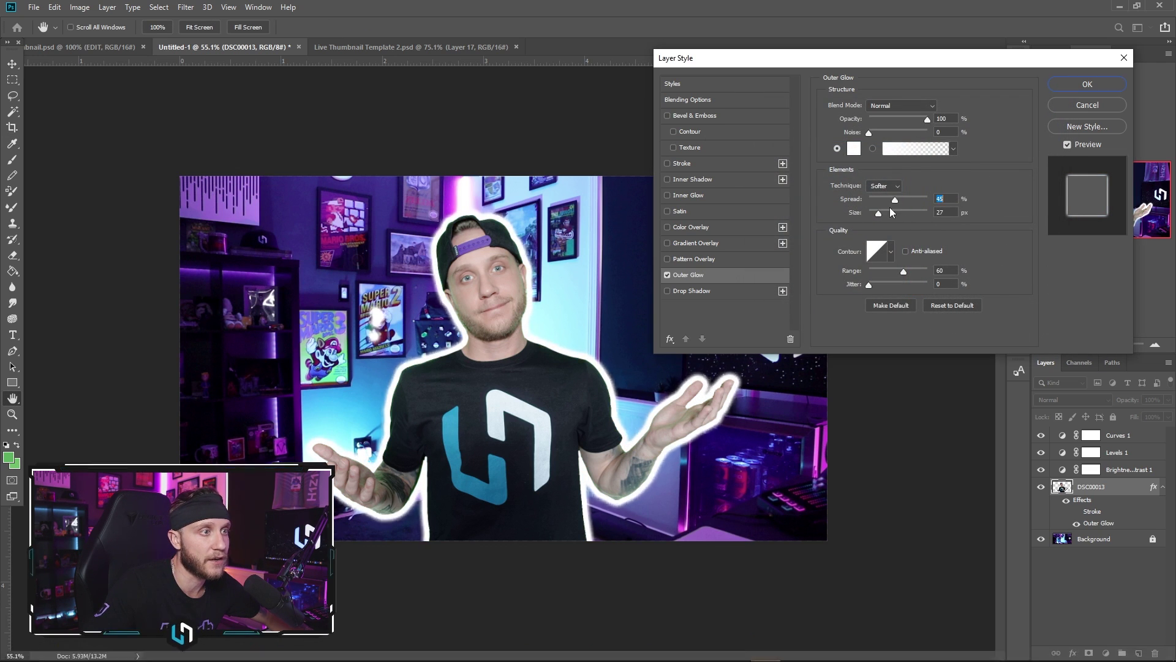
{"action": "left_click", "coordinate": [1087, 84]}
{"action": "key", "text": "e"}
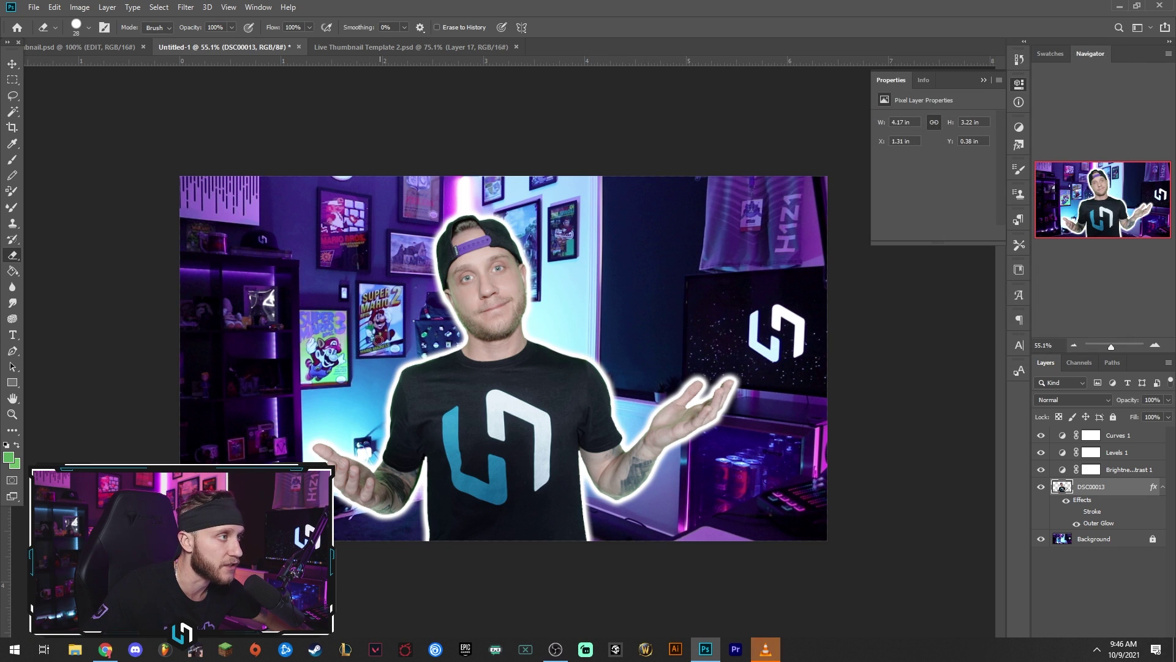
Step: Adjust the Outer Glow on DSC00013 to 20% spread and 30 px size
{"action": "double_click", "coordinate": [1110, 525]}
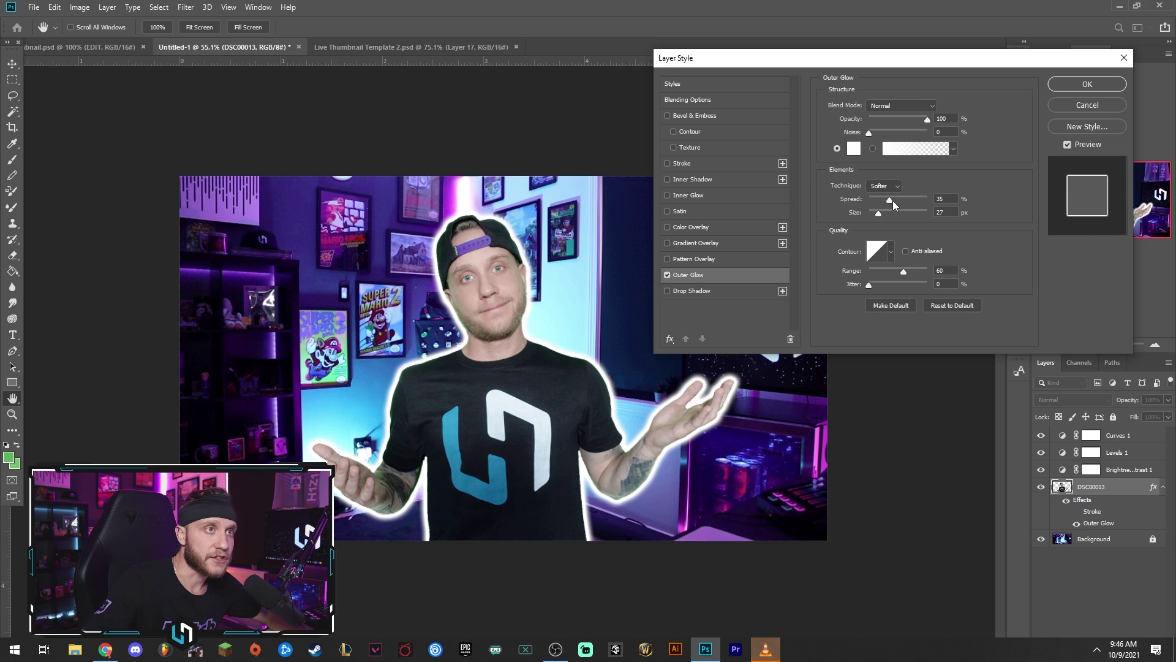
{"action": "mouse_move", "coordinate": [892, 201]}
{"action": "left_mouse_down"}
{"action": "mouse_move", "coordinate": [903, 197]}
{"action": "mouse_move", "coordinate": [868, 199]}
{"action": "mouse_move", "coordinate": [881, 200]}
{"action": "mouse_move", "coordinate": [872, 215]}
{"action": "mouse_move", "coordinate": [936, 218]}
{"action": "mouse_move", "coordinate": [879, 219]}
{"action": "left_mouse_up"}
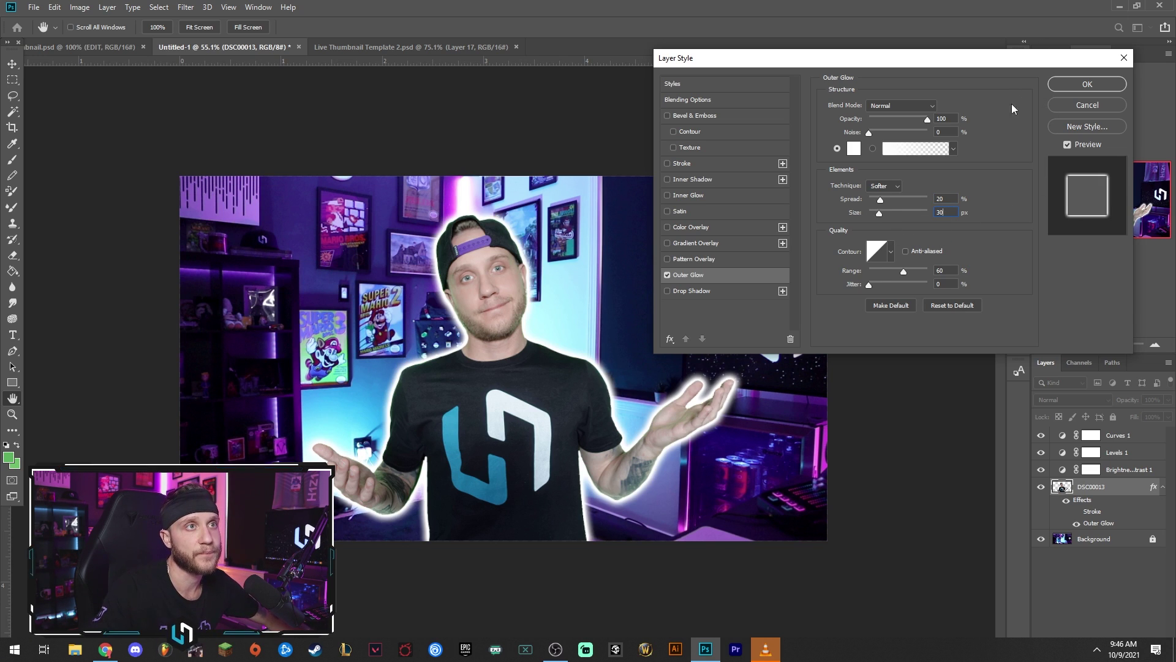
{"action": "left_click", "coordinate": [1085, 85]}
{"action": "key", "text": "e"}
{"action": "scroll", "coordinate": [502, 358], "scroll_direction": "down", "scroll_amount": 3}
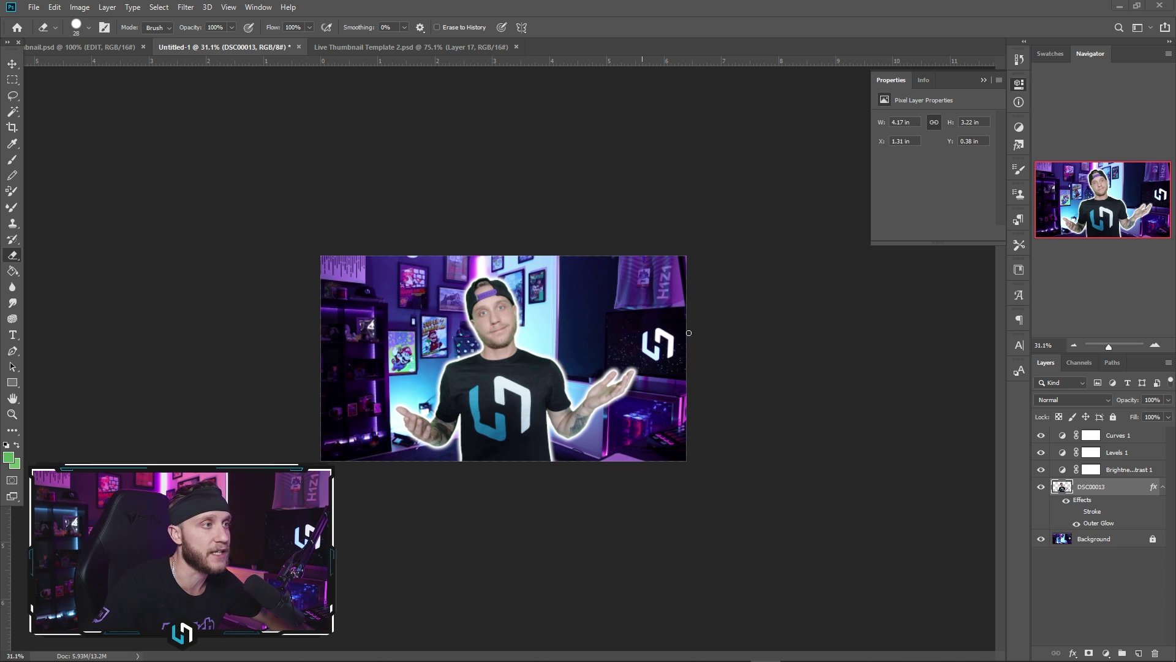
{"action": "scroll", "coordinate": [689, 332], "scroll_direction": "up", "scroll_amount": 3}
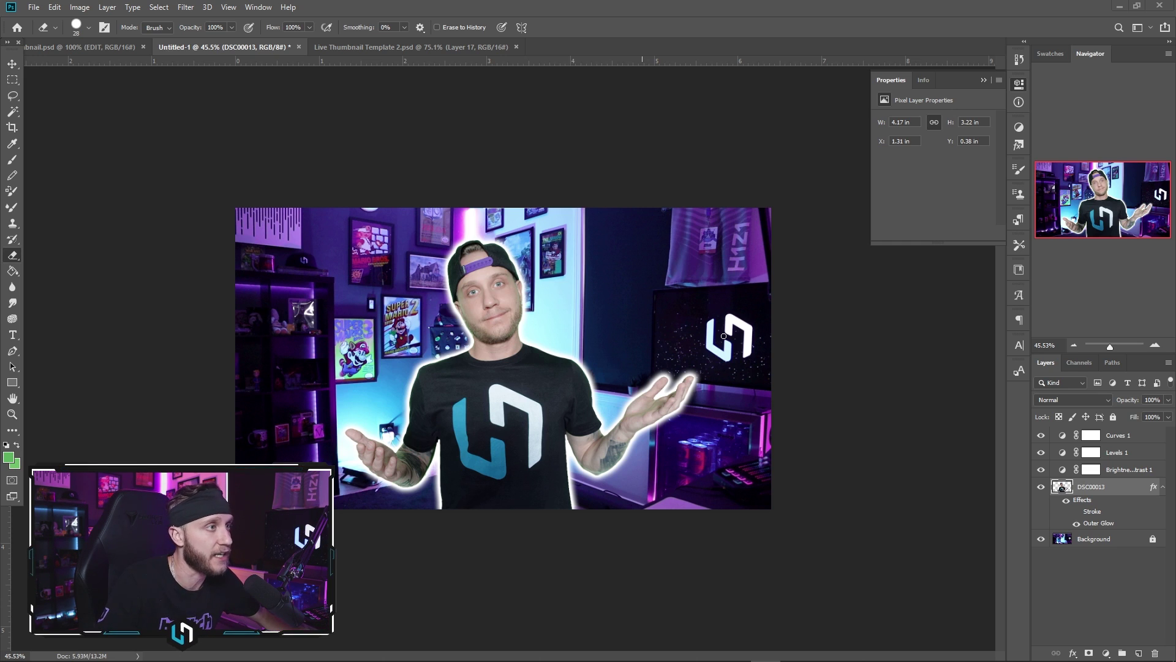
Step: Capture a screen snip of the current workspace and paste it into Untitled-1 as a new layer
{"action": "key", "text": "super"}
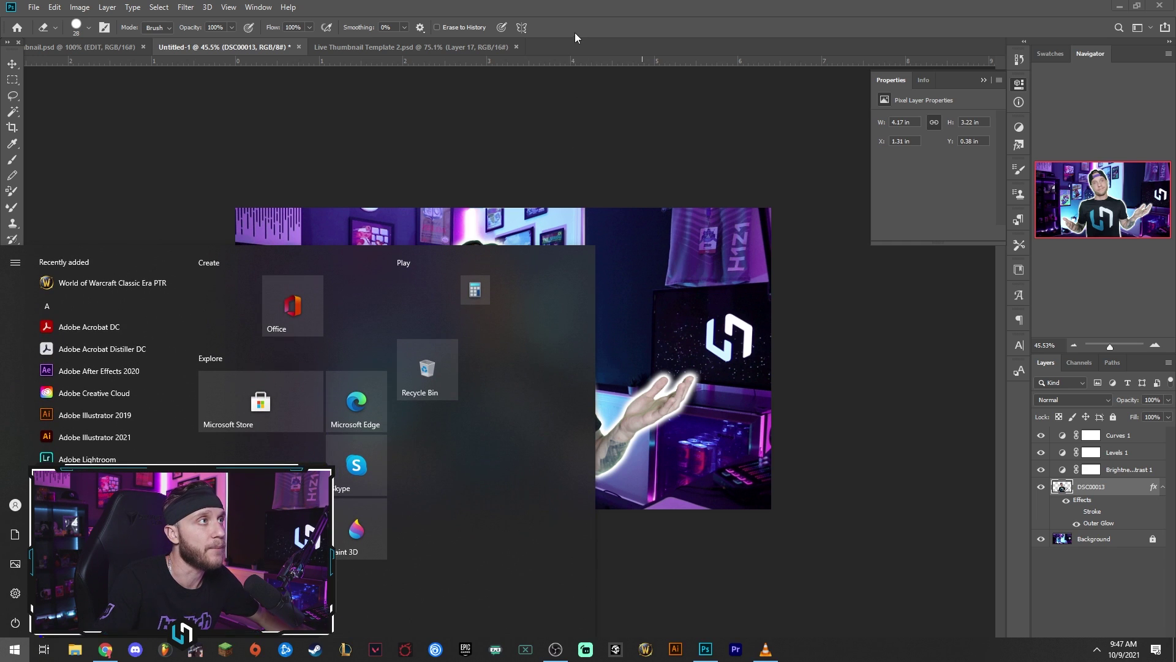
{"action": "left_click", "coordinate": [575, 28]}
{"action": "scroll", "coordinate": [529, 295], "scroll_direction": "up", "scroll_amount": 1}
{"action": "scroll", "coordinate": [529, 296], "scroll_direction": "up", "scroll_amount": 2}
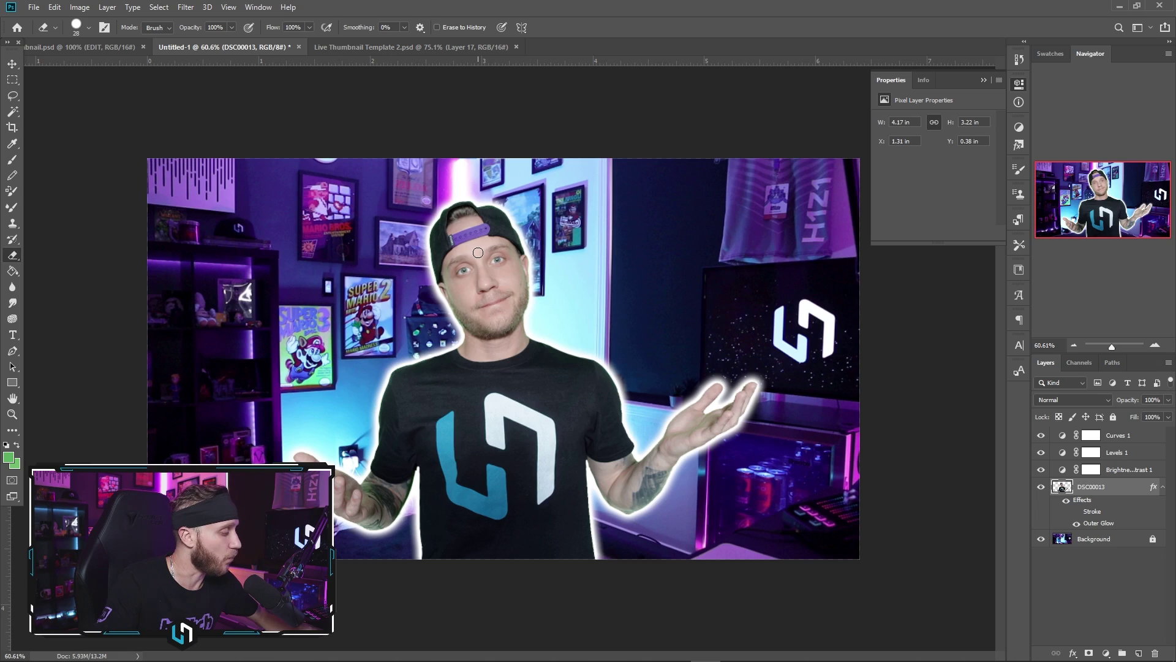
{"action": "key", "text": "super+shift+s"}
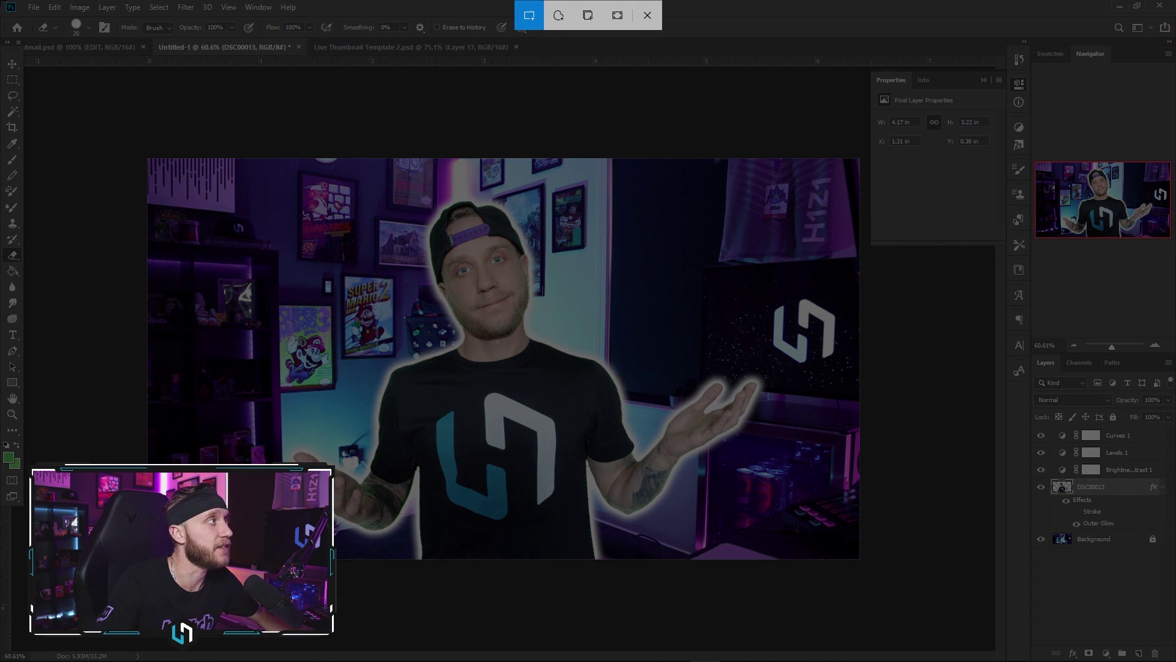
{"action": "left_click_drag", "start_coordinate": [1, 1], "coordinate": [978, 570]}
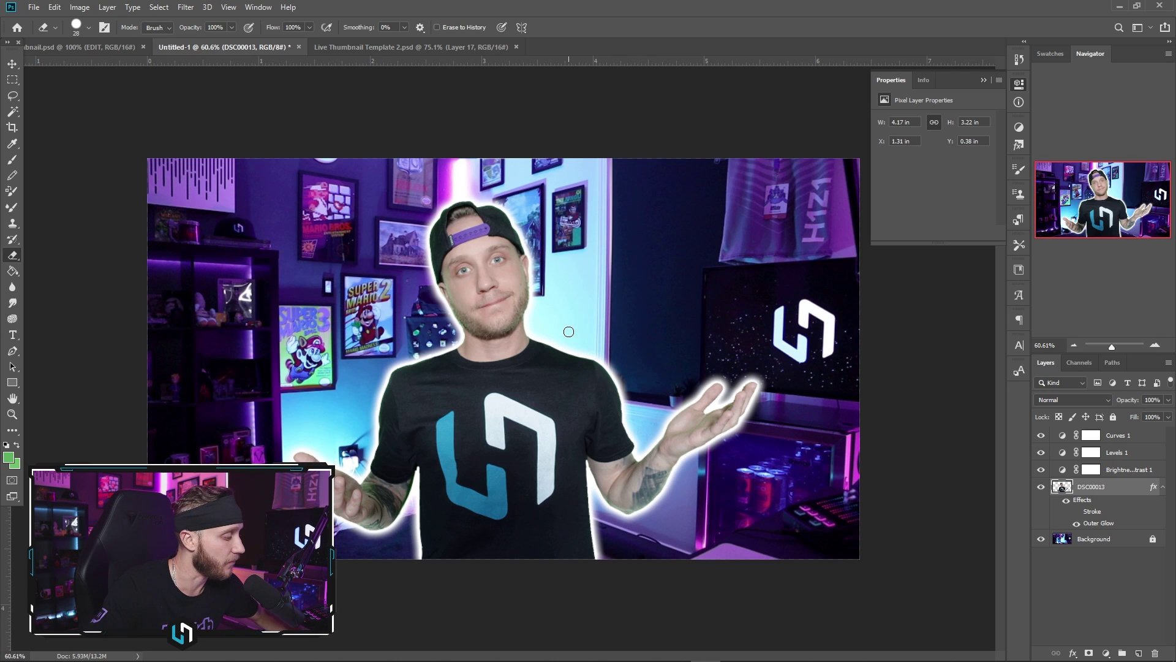
{"action": "key", "text": "ctrl+v"}
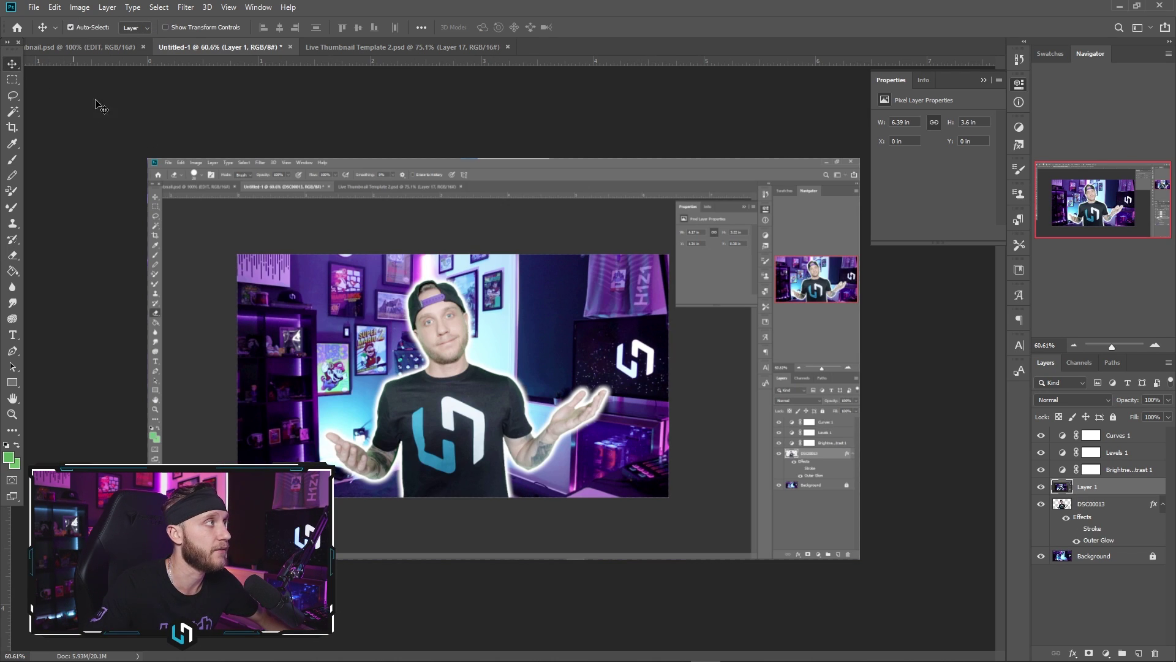
Step: Shrink and tilt the pasted screenshot, place it in the canvas's upper right corner, and move its layer beneath DSC00013
{"action": "key", "text": "ctrl+t"}
{"action": "left_click_drag", "start_coordinate": [859, 156], "coordinate": [528, 357]}
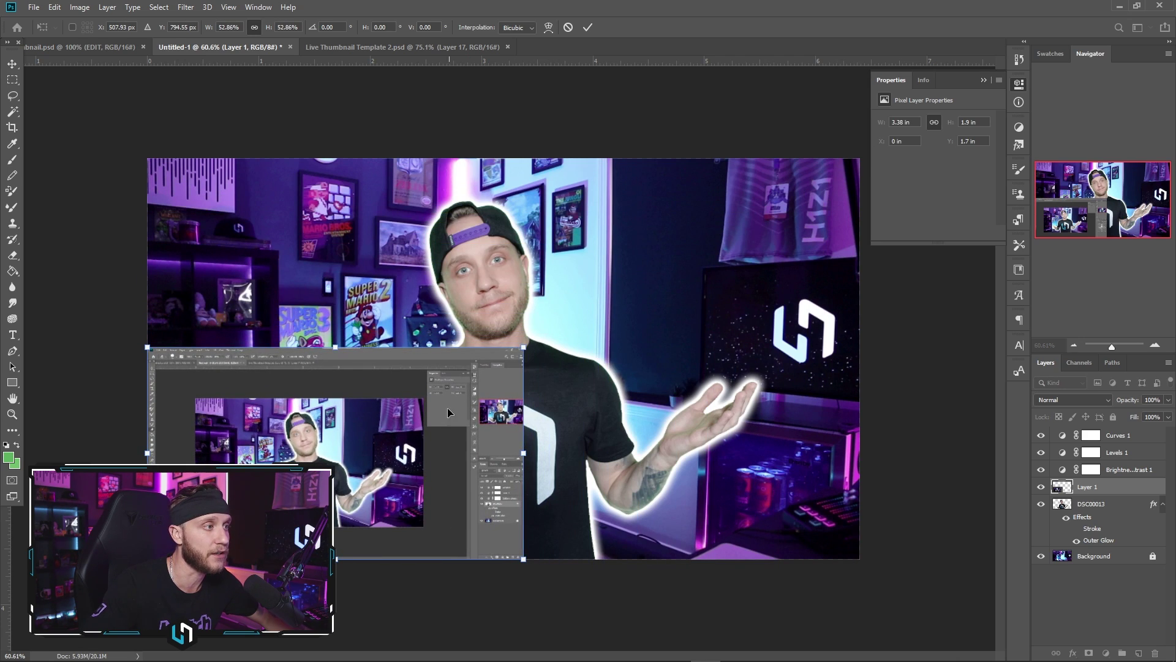
{"action": "left_click_drag", "start_coordinate": [448, 408], "coordinate": [773, 228]}
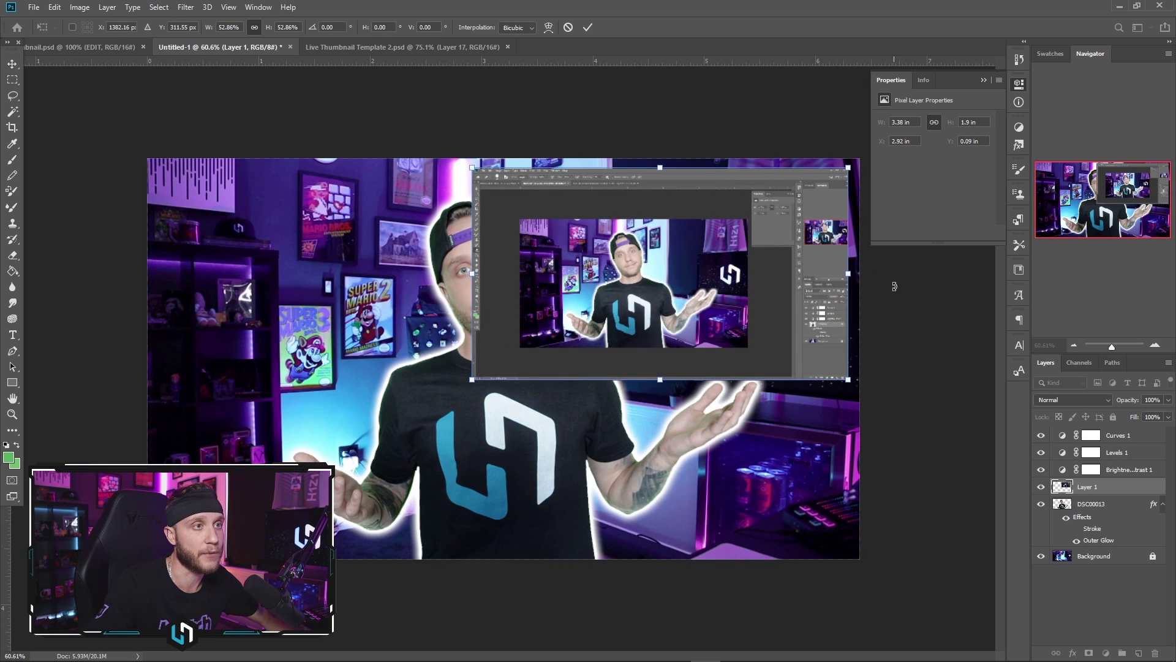
{"action": "left_click_drag", "start_coordinate": [895, 286], "coordinate": [904, 309]}
{"action": "mouse_move", "coordinate": [711, 284]}
{"action": "left_mouse_down"}
{"action": "mouse_move", "coordinate": [742, 286]}
{"action": "mouse_move", "coordinate": [733, 280]}
{"action": "left_mouse_up"}
{"action": "key", "text": "Return"}
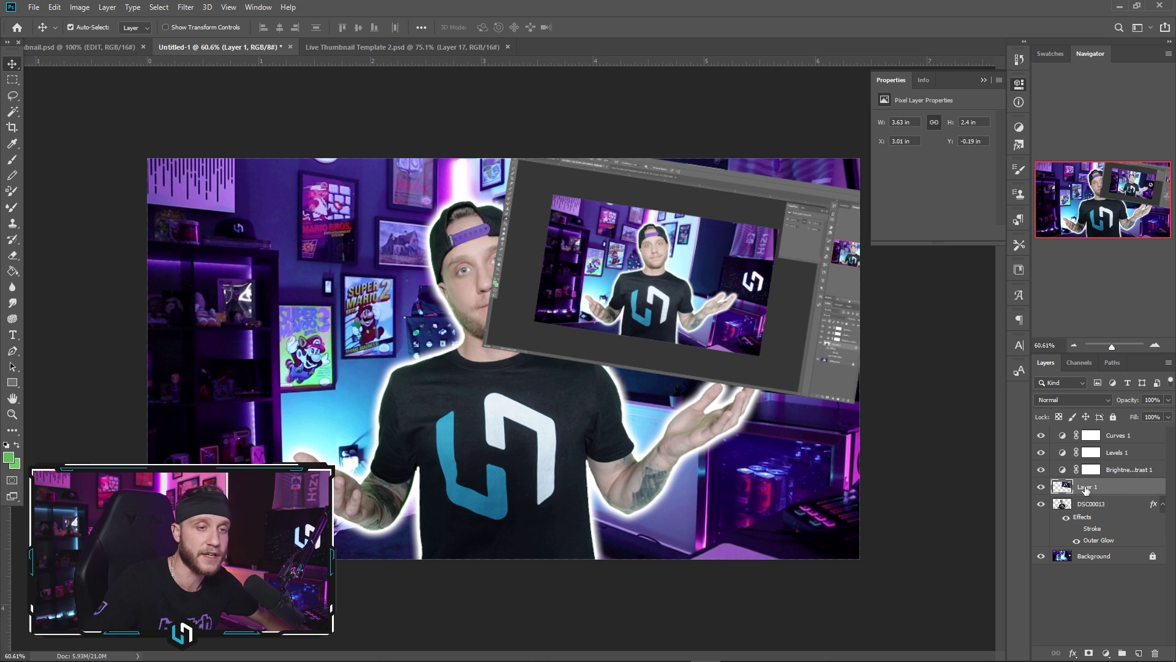
{"action": "left_click_drag", "start_coordinate": [1085, 488], "coordinate": [1084, 537]}
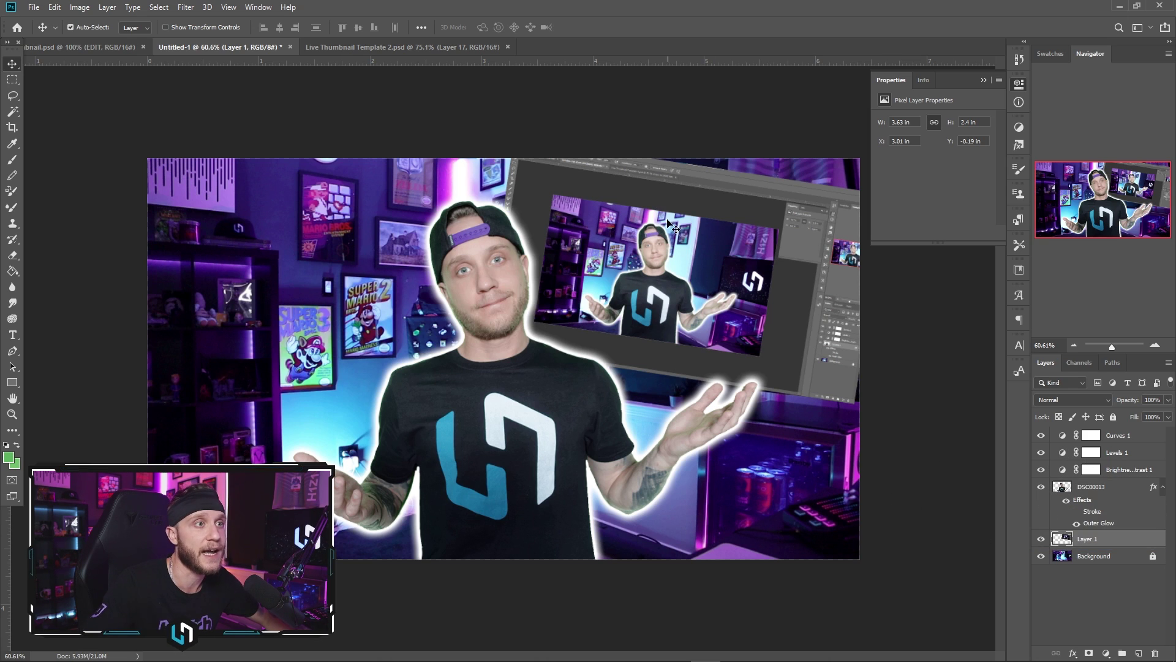
{"action": "left_click_drag", "start_coordinate": [658, 226], "coordinate": [651, 221]}
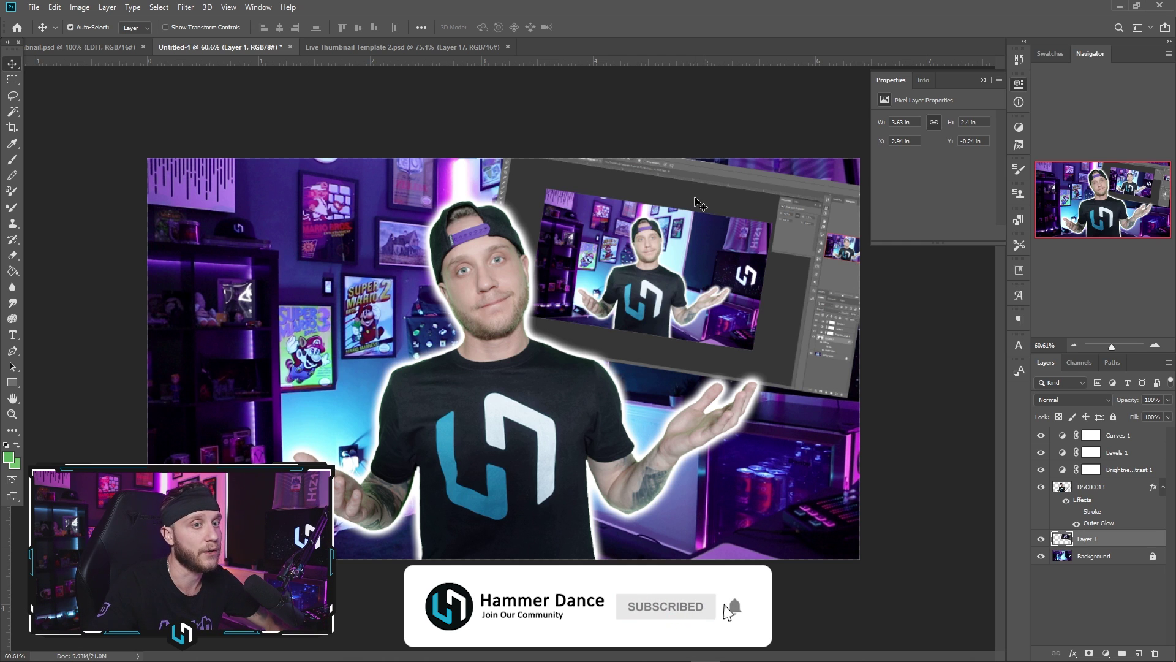
Step: Delete the pasted screenshot layer and capture a full-screen snip with the HOW TO EDIT VIDEOS thumbnail document open
{"action": "key", "text": "Delete"}
{"action": "left_click", "coordinate": [123, 47]}
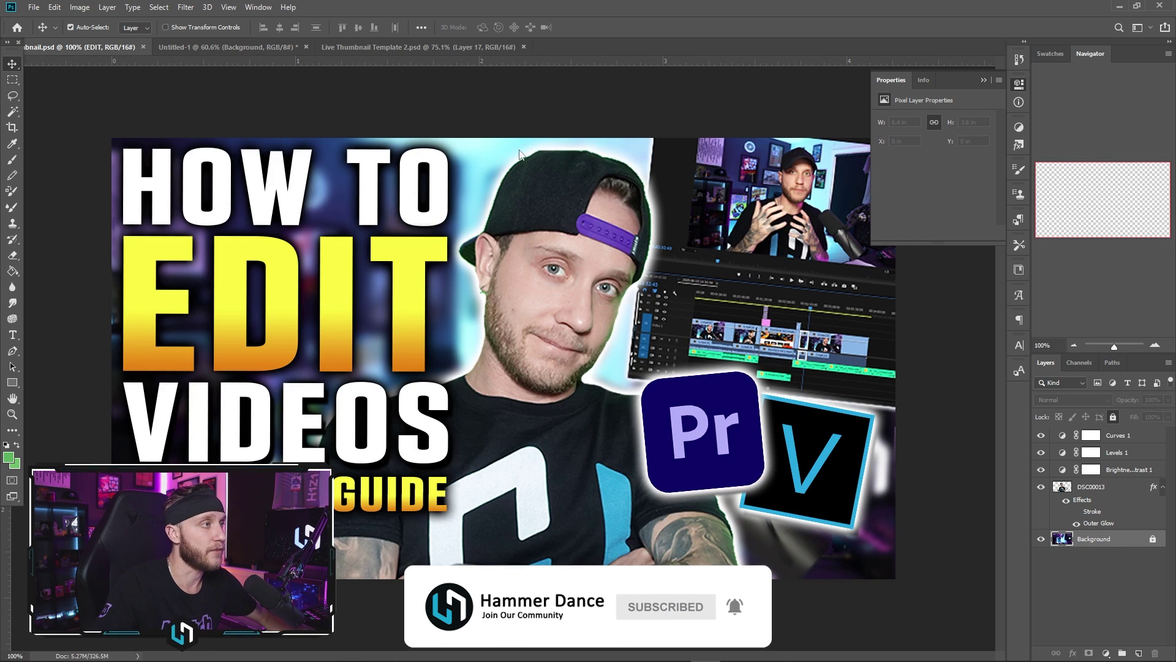
{"action": "key", "text": "super+shift+s"}
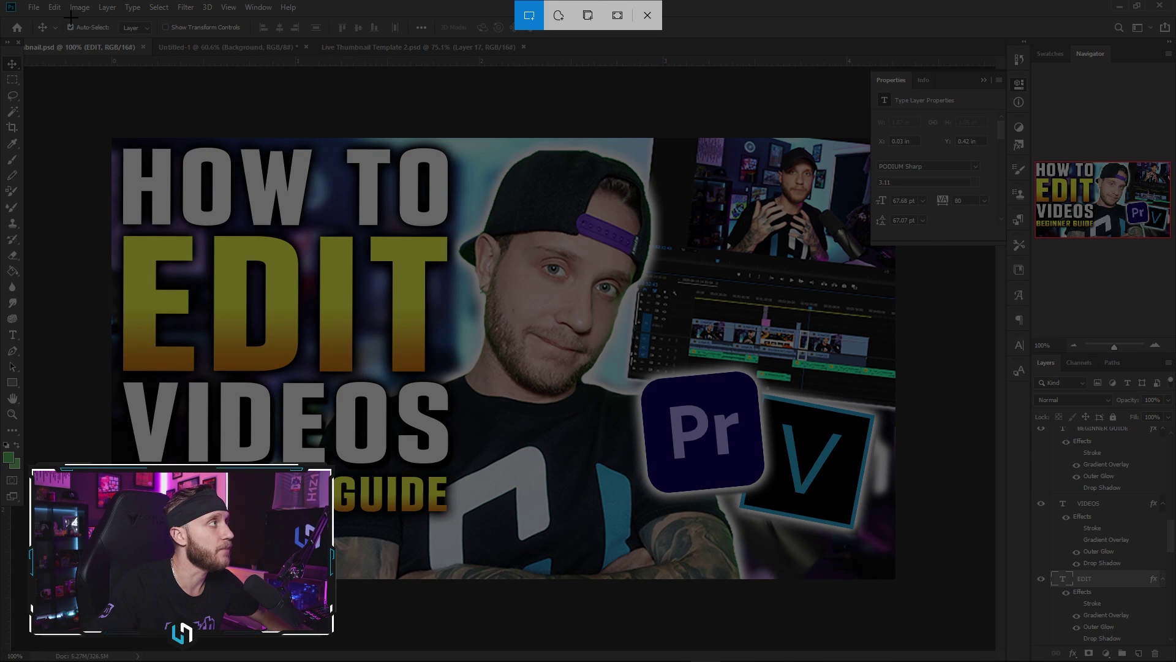
{"action": "left_click_drag", "start_coordinate": [0, 0], "coordinate": [1175, 661]}
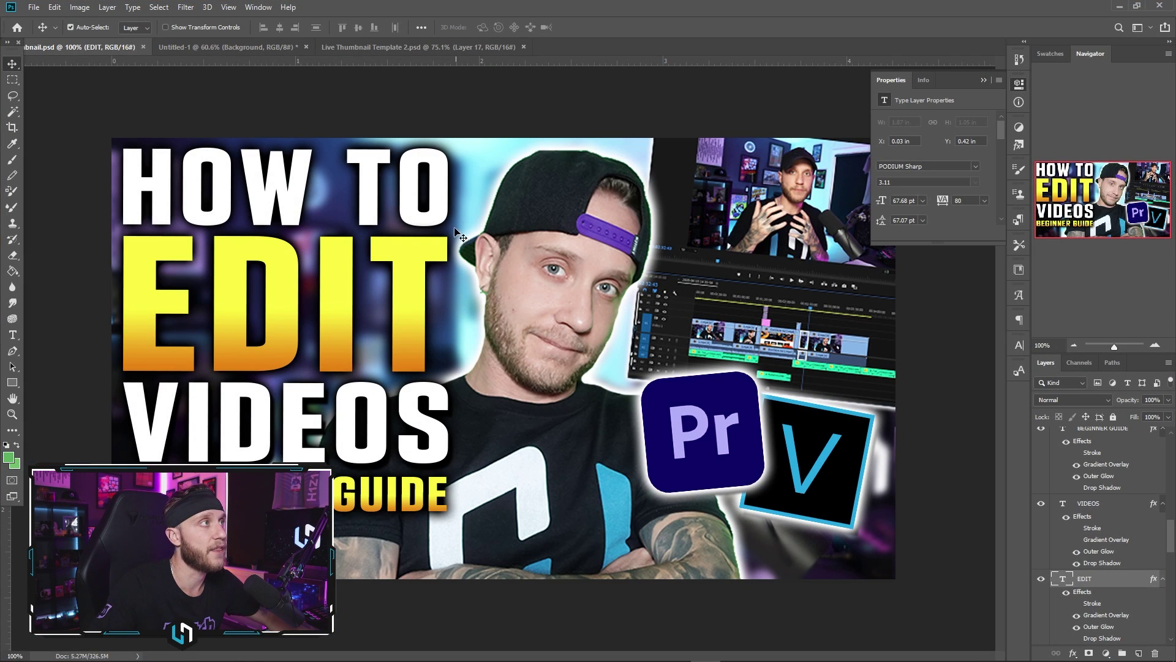
Step: Paste the captured screenshot into Live Thumbnail Template 2.psd as a new layer above Layer 17
{"action": "left_click", "coordinate": [238, 46]}
{"action": "left_click", "coordinate": [407, 48]}
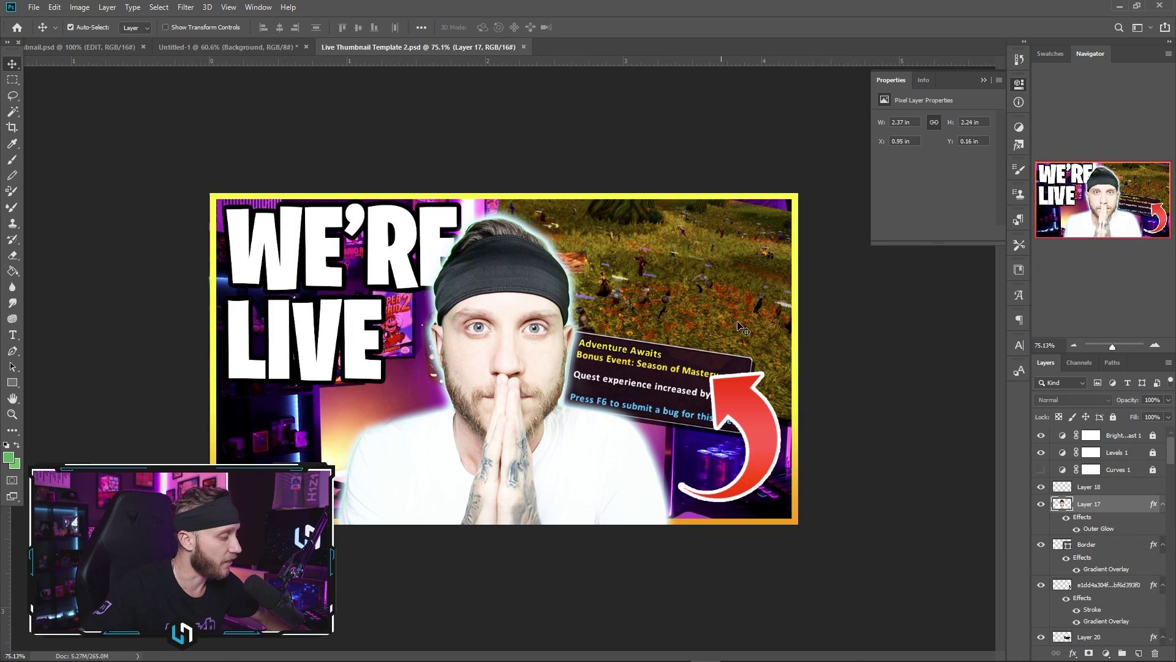
{"action": "key", "text": "ctrl+v"}
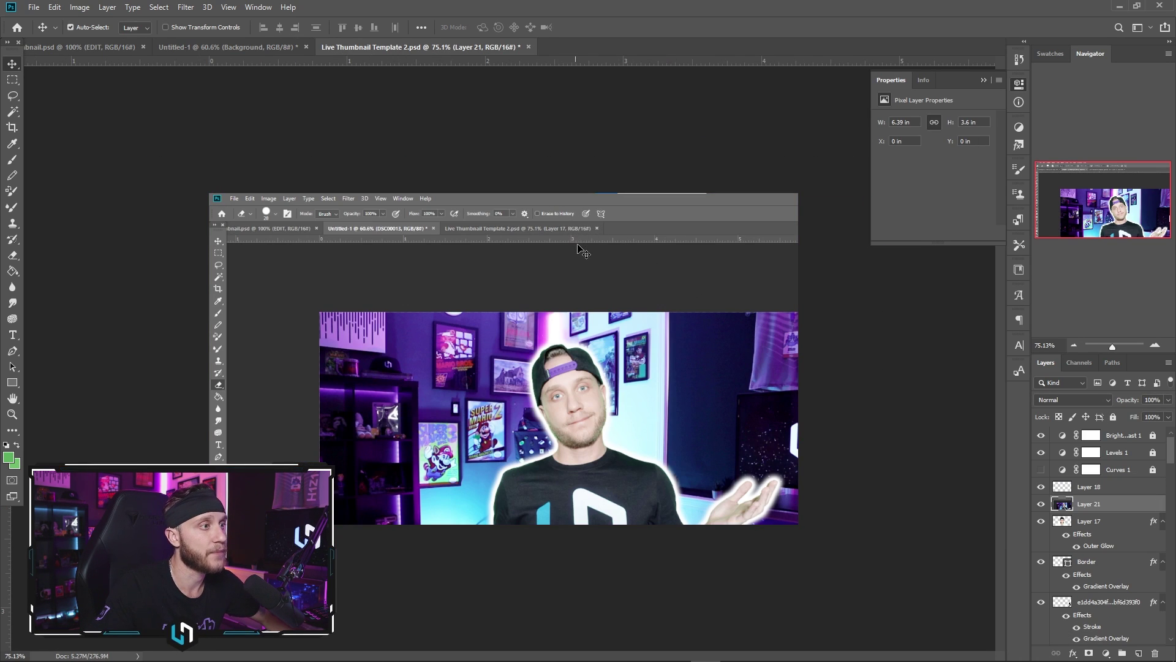
Step: Try moving the pasted screenshot and scaling it down to about 64% in the live thumbnail template
{"action": "key", "text": "ctrl+t"}
{"action": "left_click_drag", "start_coordinate": [480, 309], "coordinate": [385, 146]}
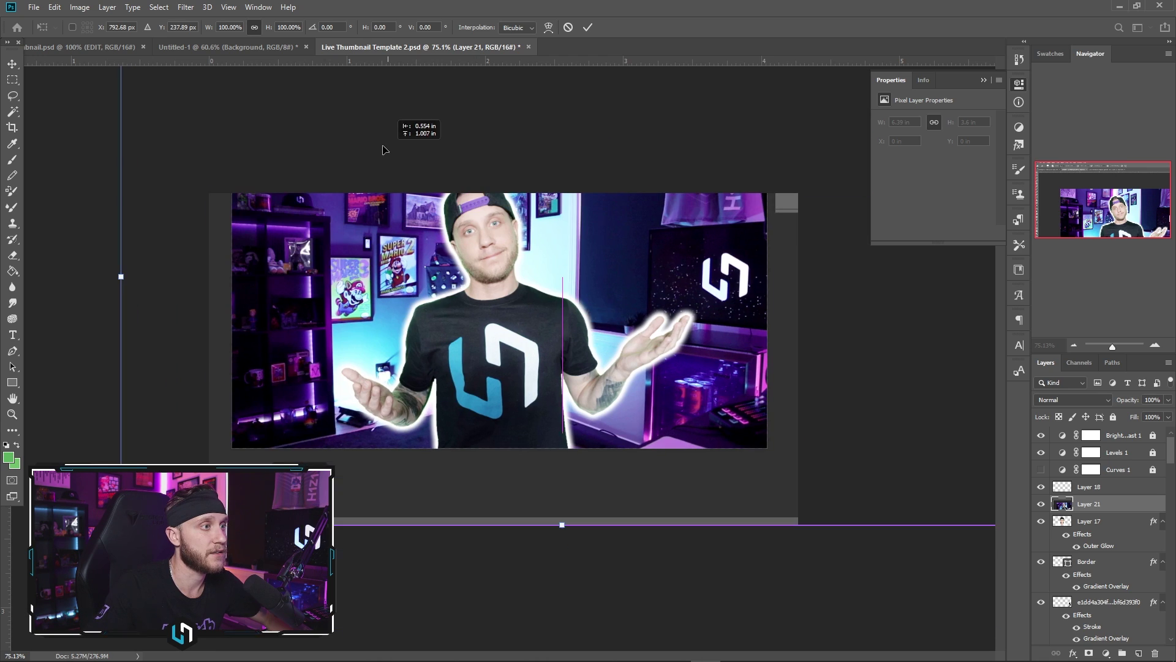
{"action": "key", "text": "ctrl+z"}
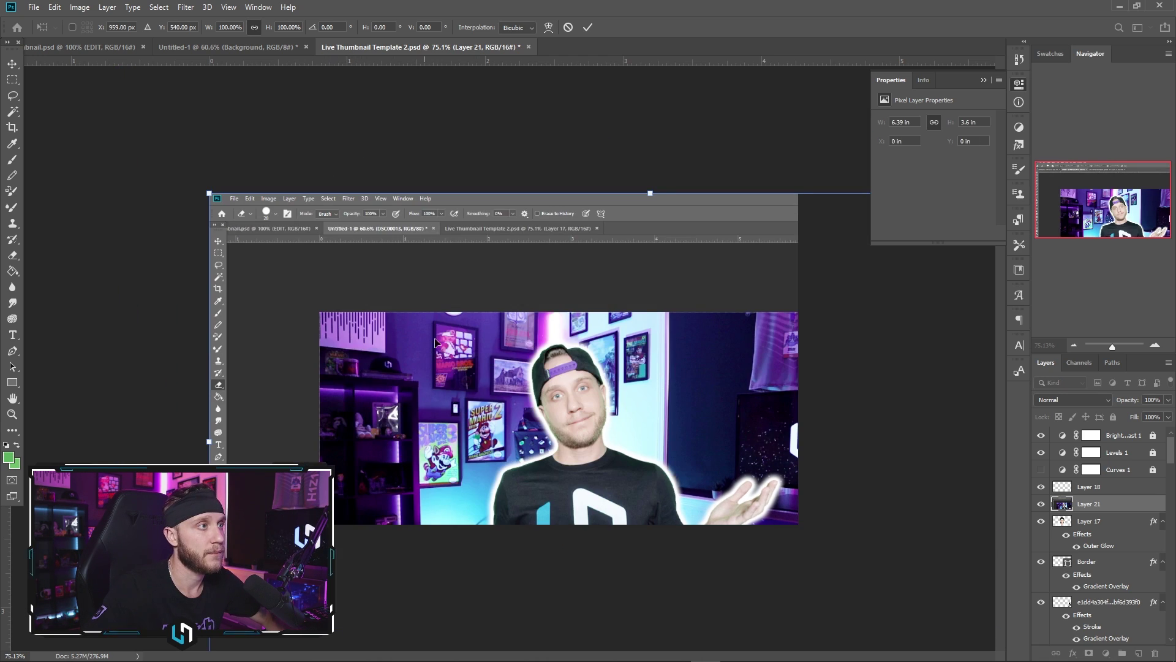
{"action": "left_click_drag", "start_coordinate": [209, 195], "coordinate": [528, 372]}
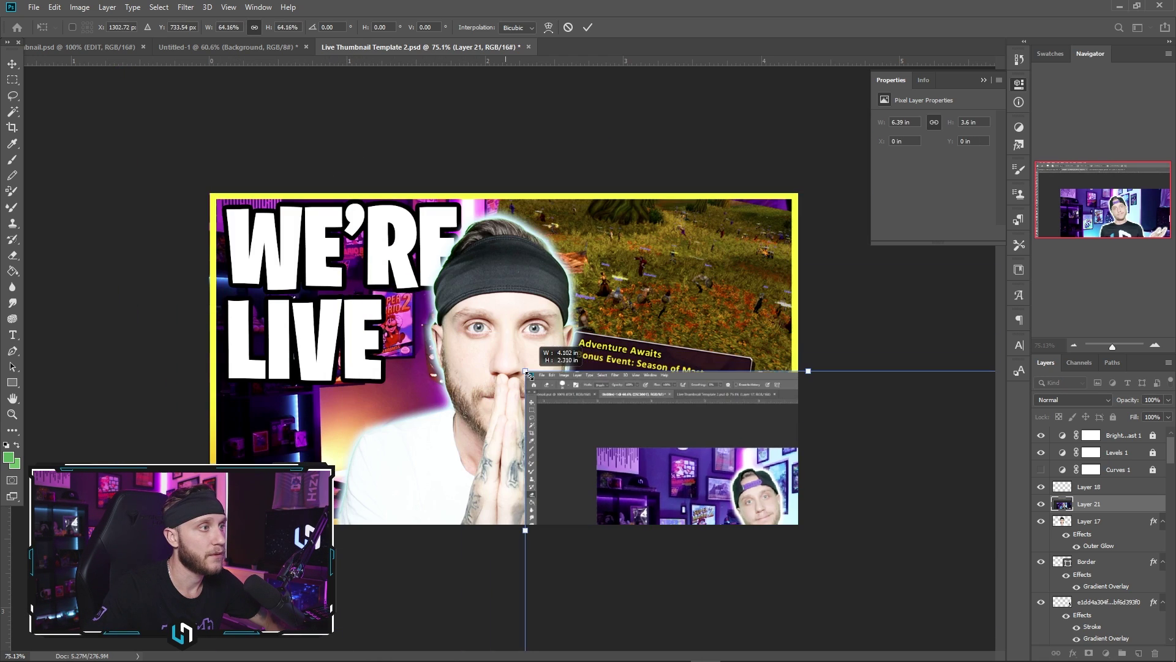
{"action": "key", "text": "Return"}
{"action": "key", "text": "ctrl+z"}
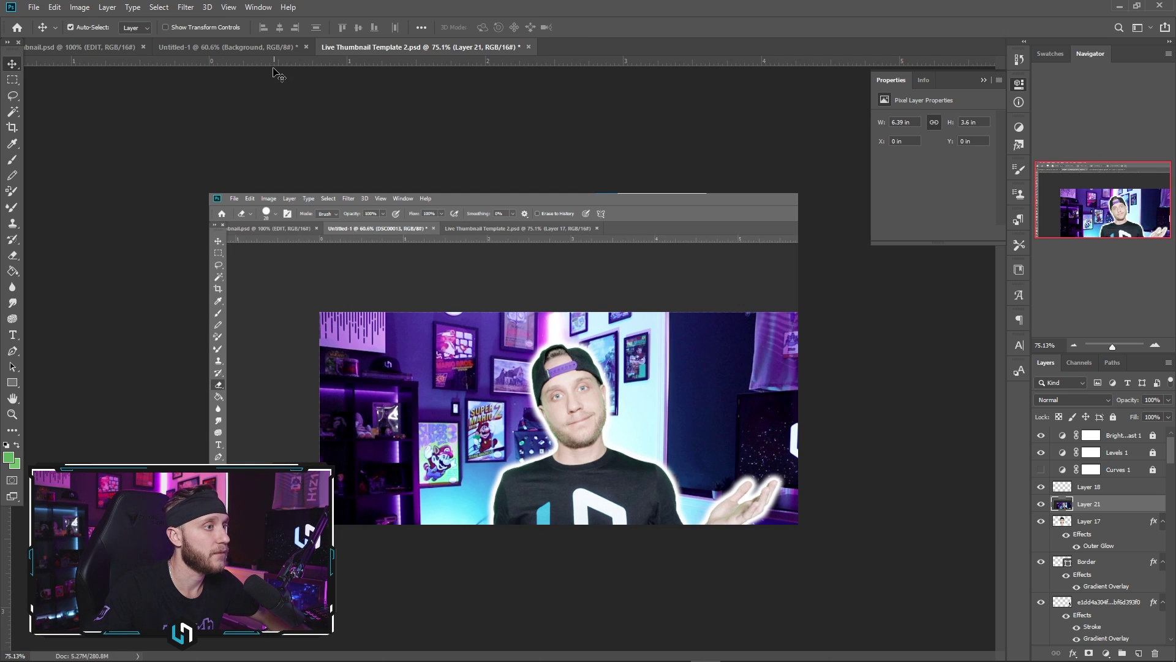
Step: Paste the HOW TO EDIT VIDEOS screenshot into Untitled-1, scaled down, rotated 7° and placed in the upper right behind the portrait
{"action": "left_click", "coordinate": [236, 49]}
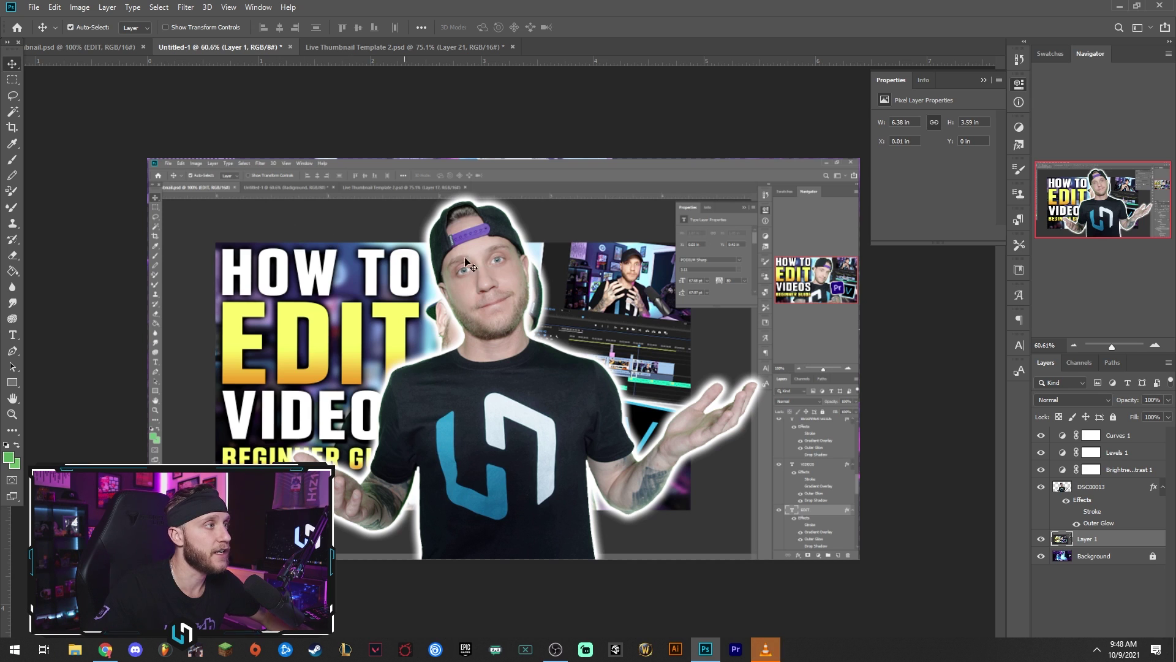
{"action": "key", "text": "ctrl+t"}
{"action": "left_click_drag", "start_coordinate": [857, 161], "coordinate": [573, 334]}
{"action": "left_click_drag", "start_coordinate": [597, 442], "coordinate": [589, 478]}
{"action": "left_click_drag", "start_coordinate": [414, 421], "coordinate": [755, 247]}
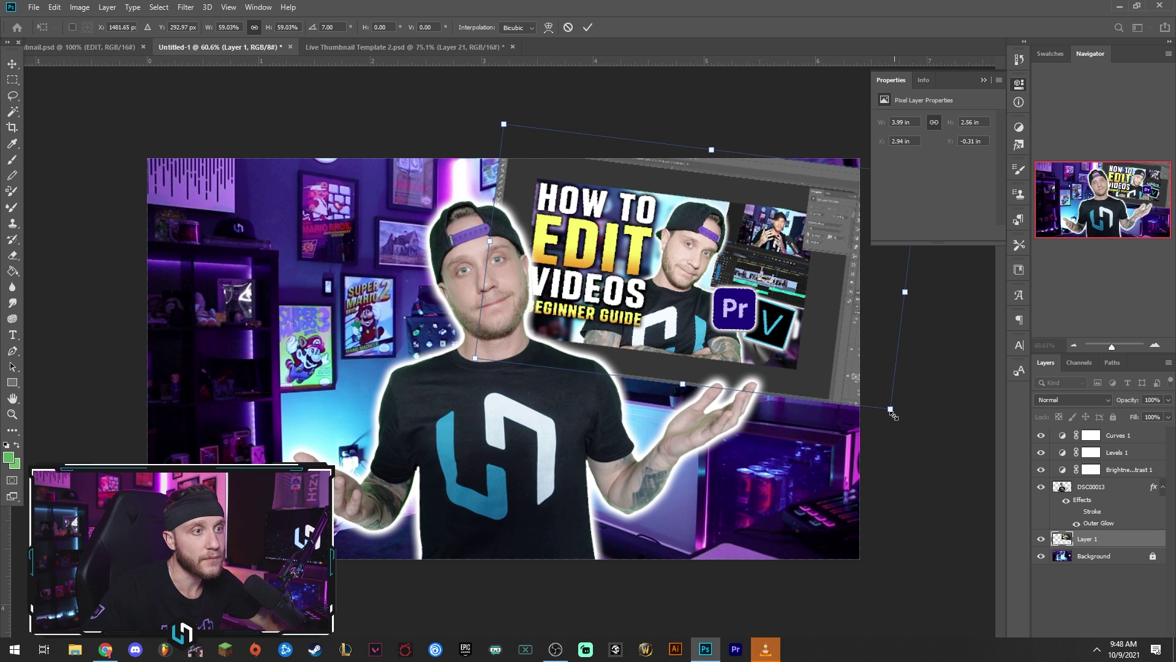
{"action": "left_click_drag", "start_coordinate": [892, 412], "coordinate": [807, 357]}
{"action": "key", "text": "Return"}
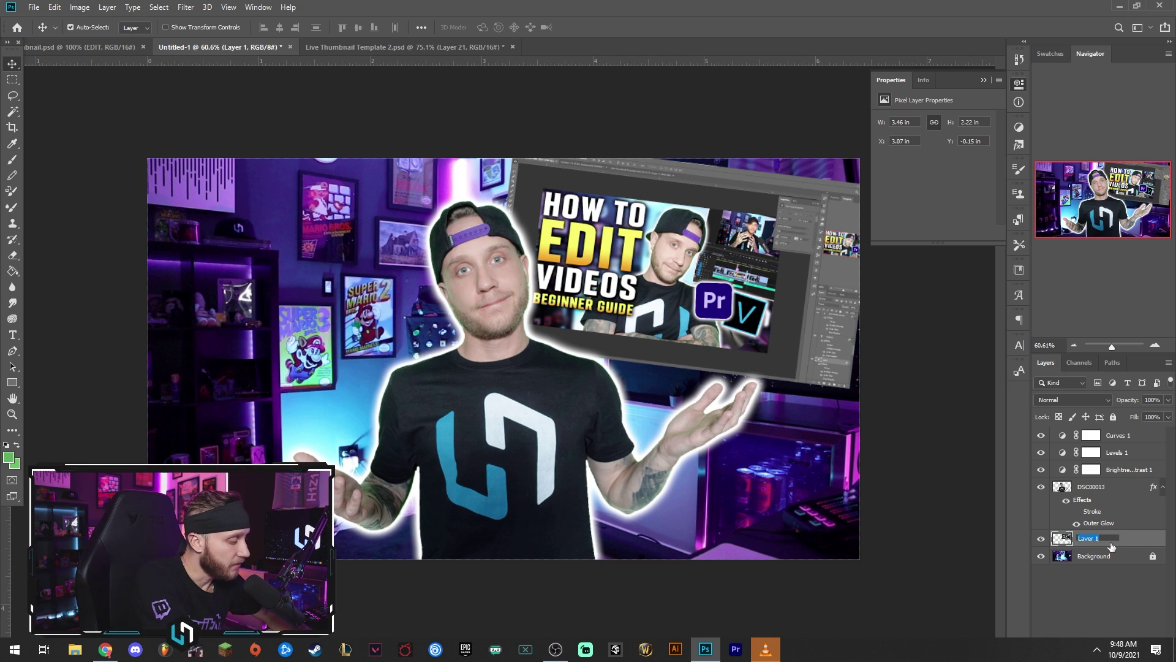
Step: Rename the pasted screenshot layer as Screenshot and the DSC00013 portrait layer as Me
{"action": "type", "text": "Screenshot"}
{"action": "key", "text": "Return"}
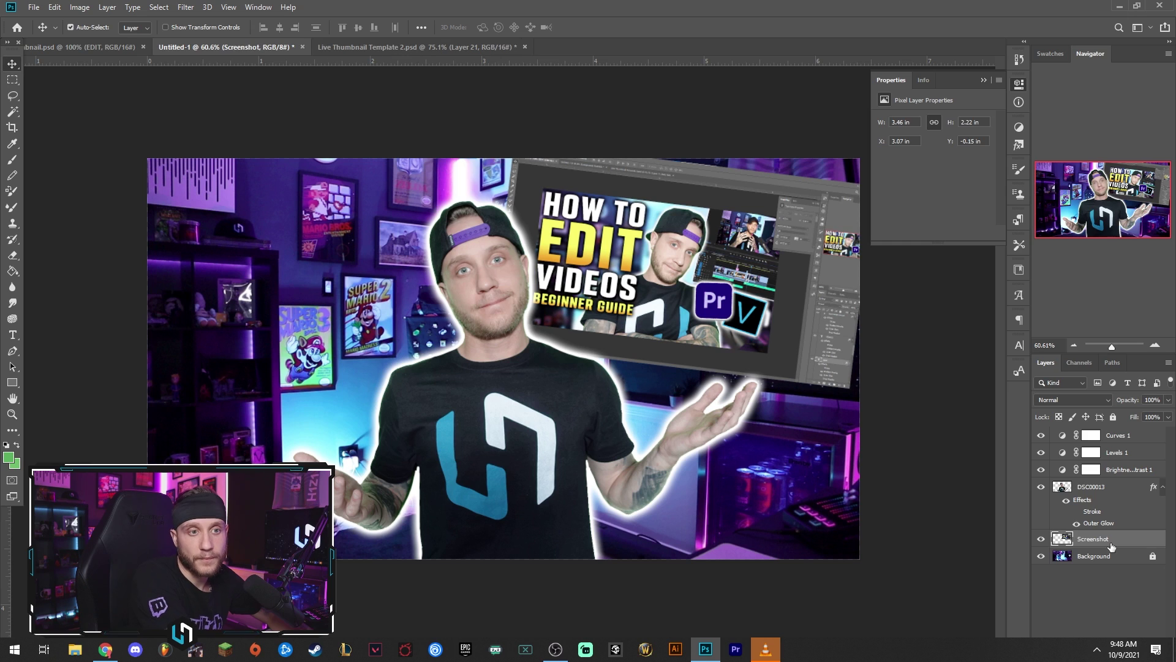
{"action": "left_click", "coordinate": [1088, 487]}
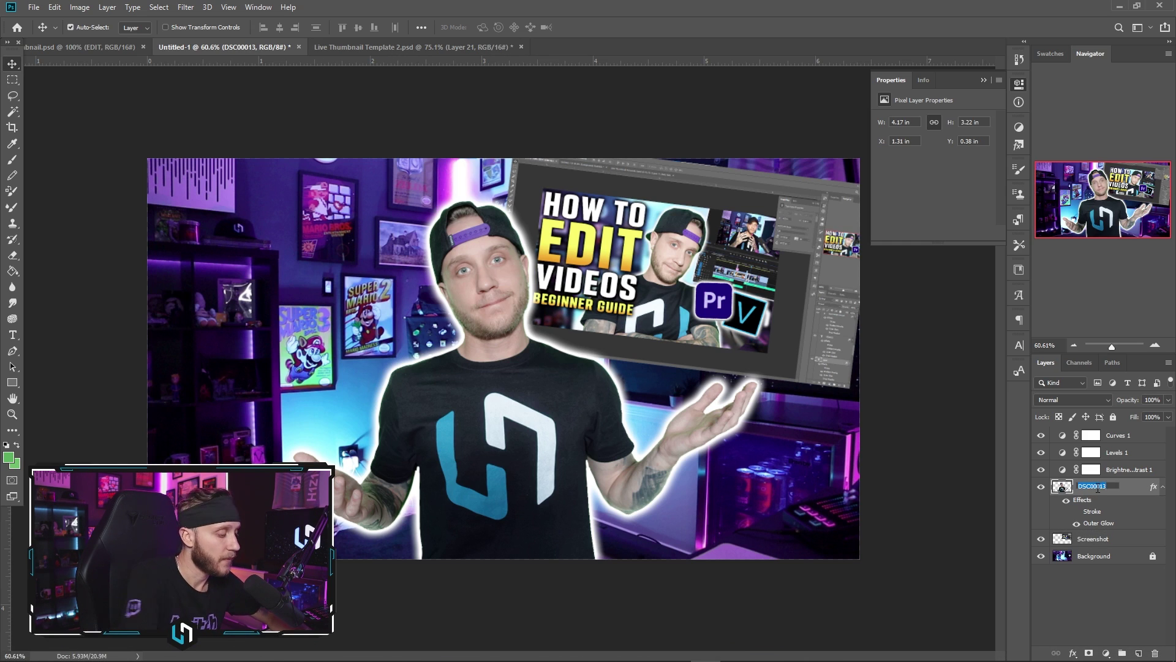
{"action": "type", "text": "Me"}
{"action": "key", "text": "Return"}
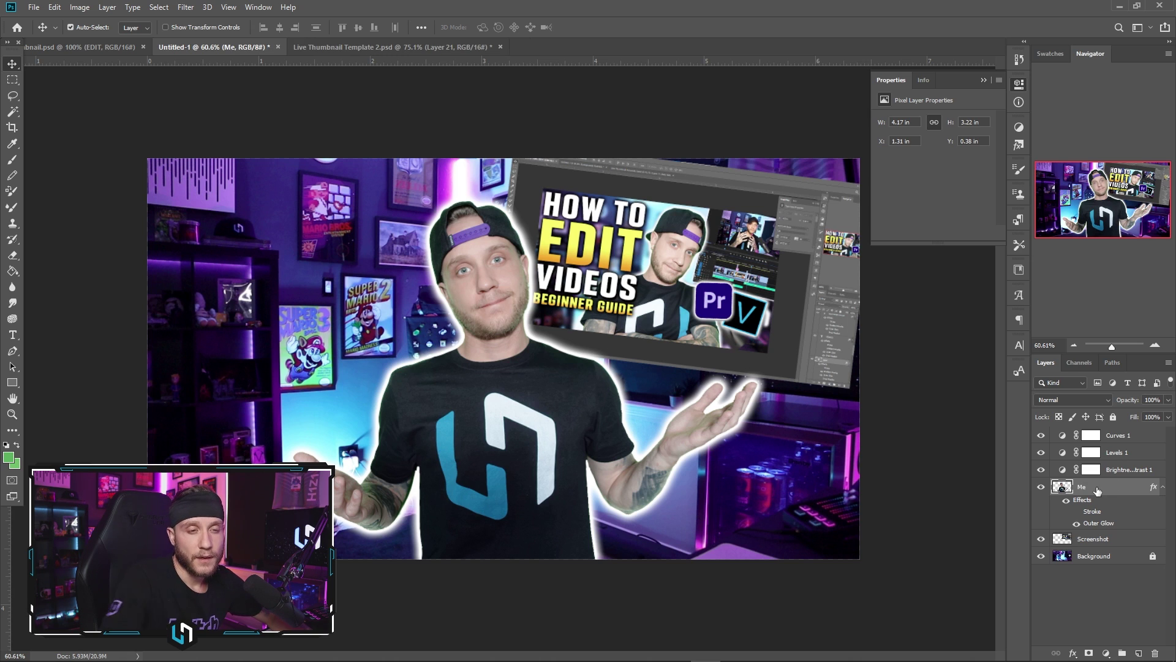
Step: Try an Outer Glow on the Screenshot layer and apply a Drop Shadow instead
{"action": "right_click", "coordinate": [1096, 540]}
{"action": "left_click", "coordinate": [589, 196]}
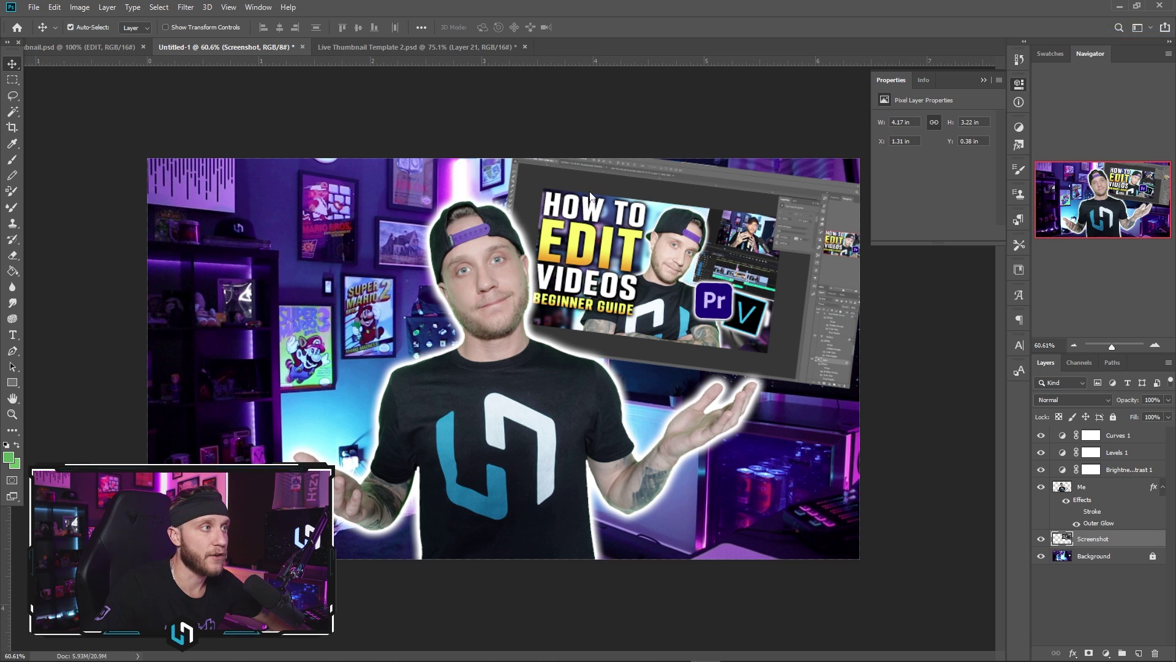
{"action": "left_click_drag", "start_coordinate": [723, 67], "coordinate": [123, 91]}
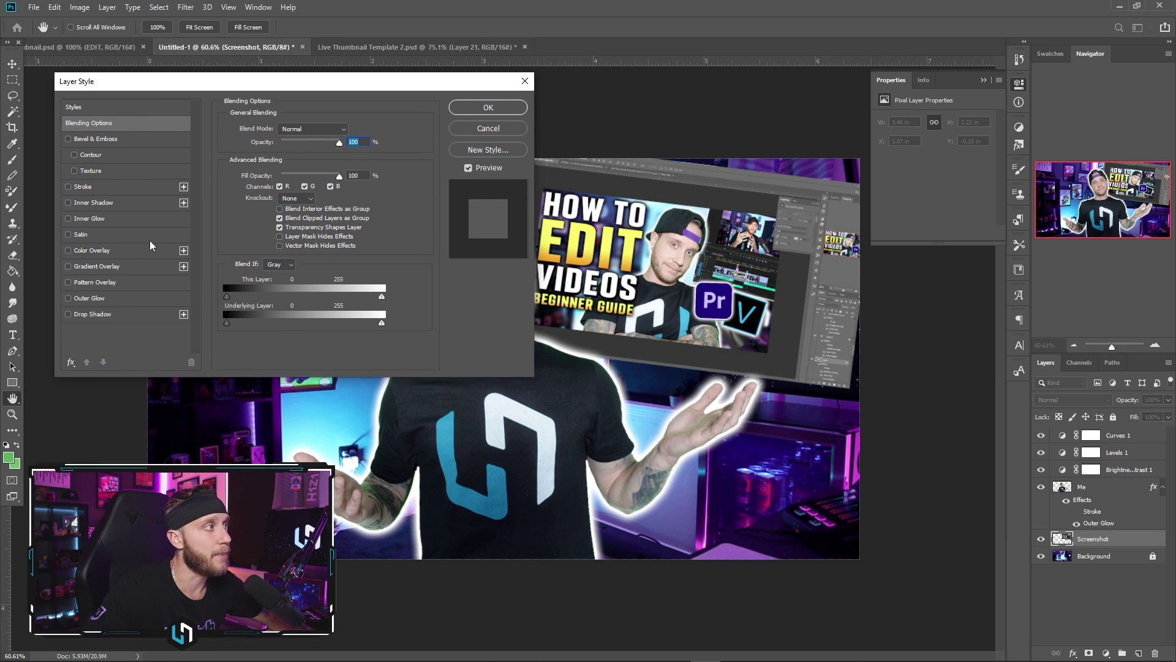
{"action": "left_click", "coordinate": [89, 298]}
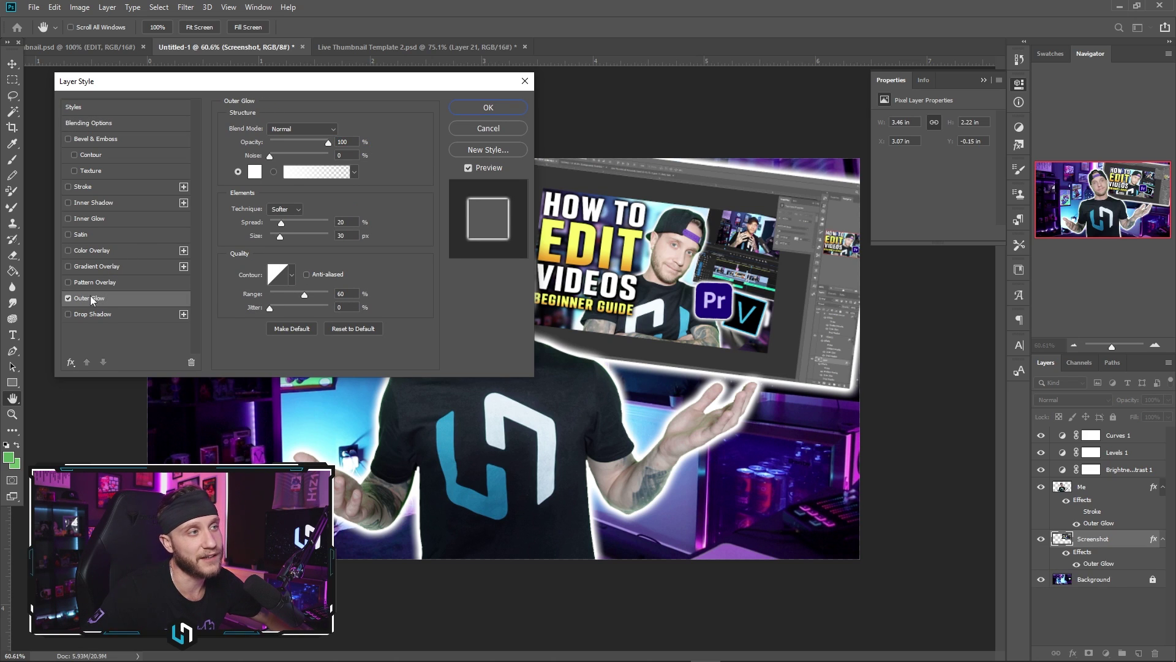
{"action": "left_click", "coordinate": [68, 297]}
{"action": "left_click", "coordinate": [68, 314]}
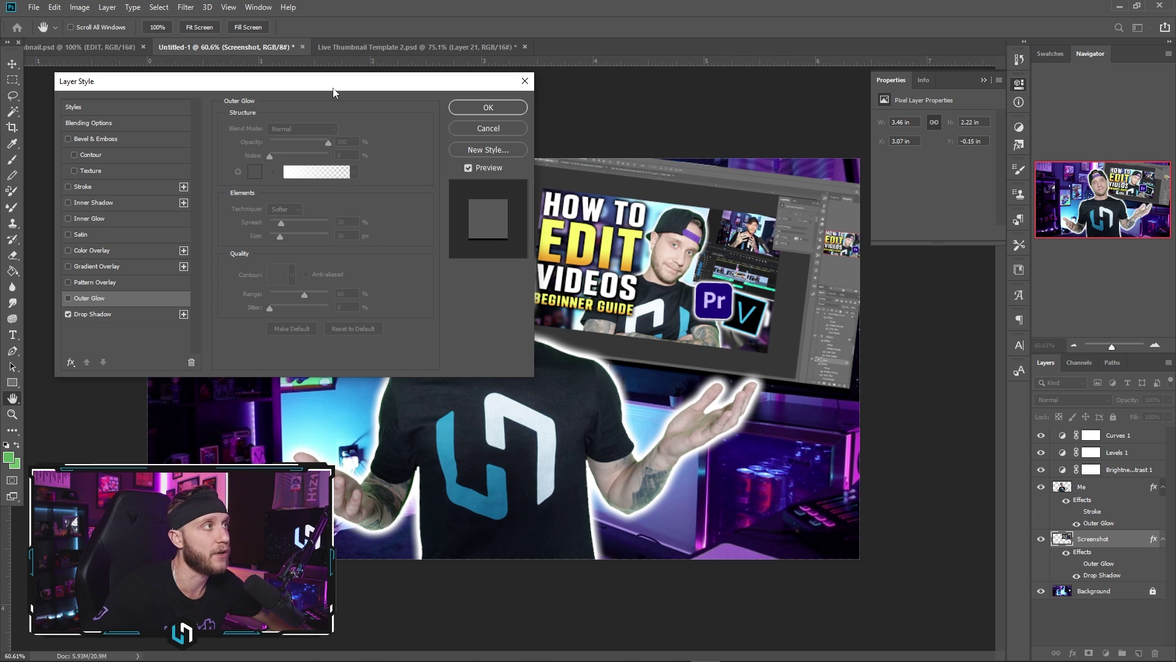
{"action": "left_click_drag", "start_coordinate": [333, 87], "coordinate": [362, 143]}
{"action": "left_click", "coordinate": [477, 158]}
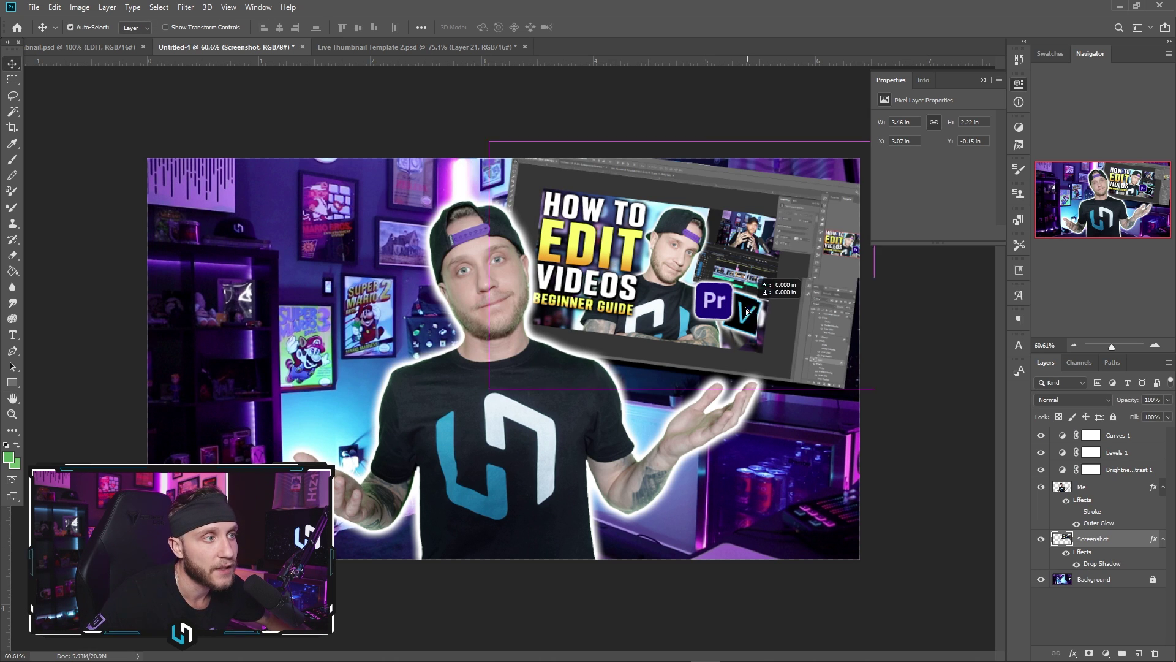
Step: Reposition the Screenshot layer in the upper right behind the portrait, at about X 3.17 in and Y -0.19 in
{"action": "left_click_drag", "start_coordinate": [744, 312], "coordinate": [552, 253]}
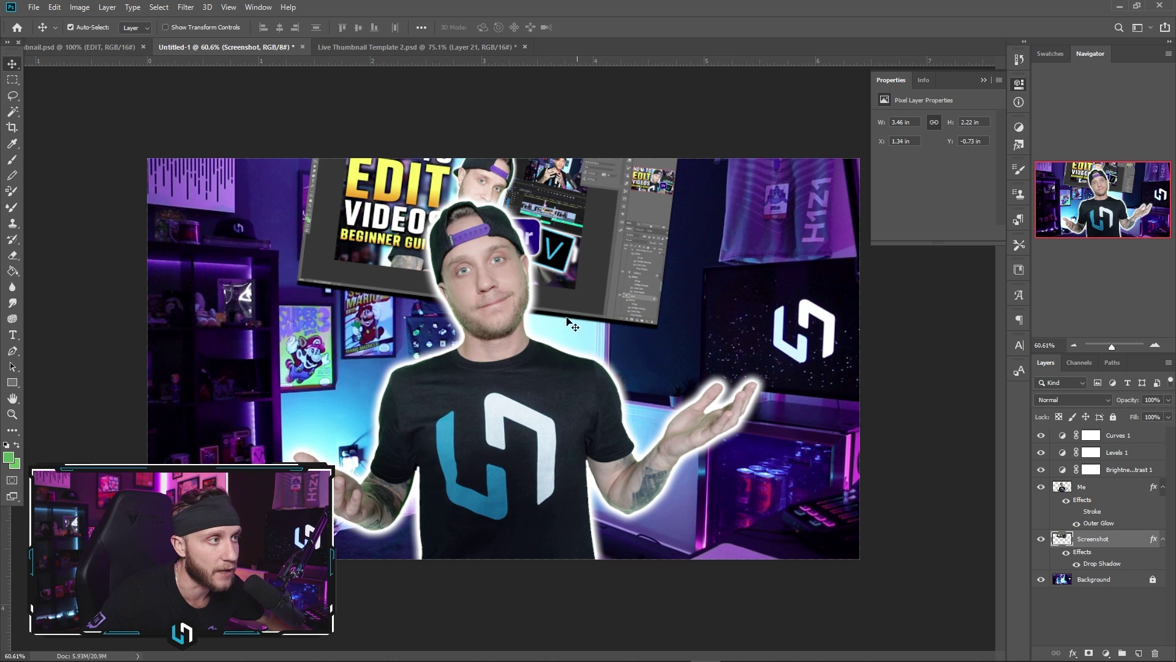
{"action": "left_click_drag", "start_coordinate": [595, 319], "coordinate": [724, 283]}
{"action": "left_click_drag", "start_coordinate": [758, 302], "coordinate": [773, 311]}
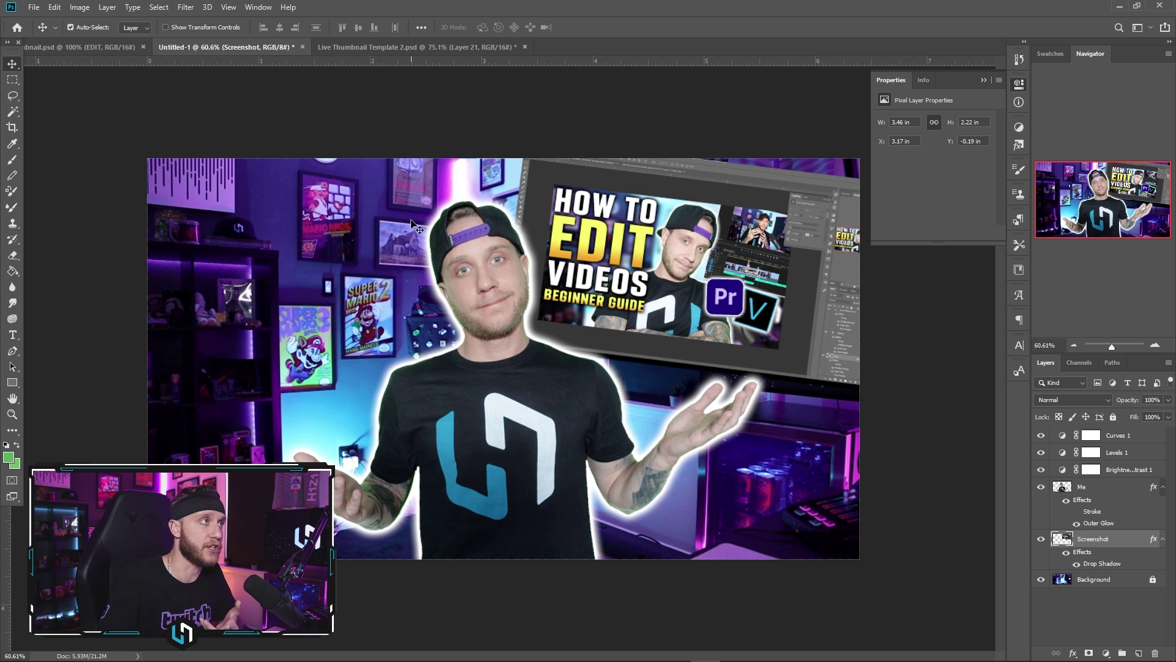
Step: Try adding the red curved arrow from Live Thumbnail Template 2 onto the screenshot in Untitled-1, and delete it again
{"action": "left_click", "coordinate": [395, 44]}
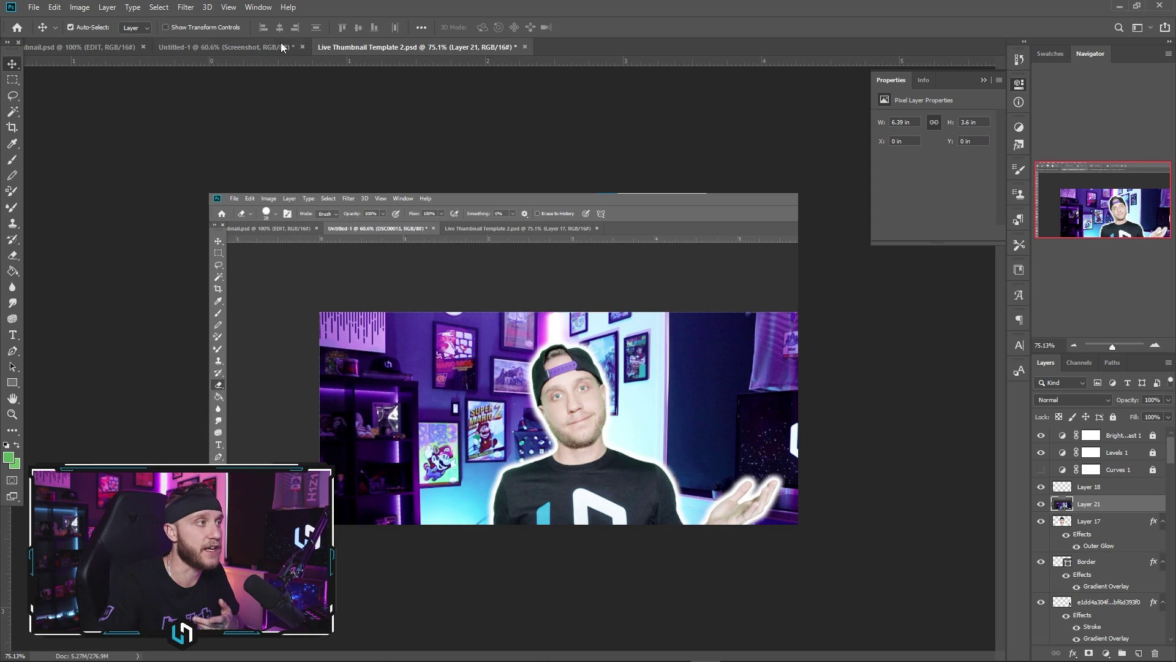
{"action": "left_click", "coordinate": [1040, 503]}
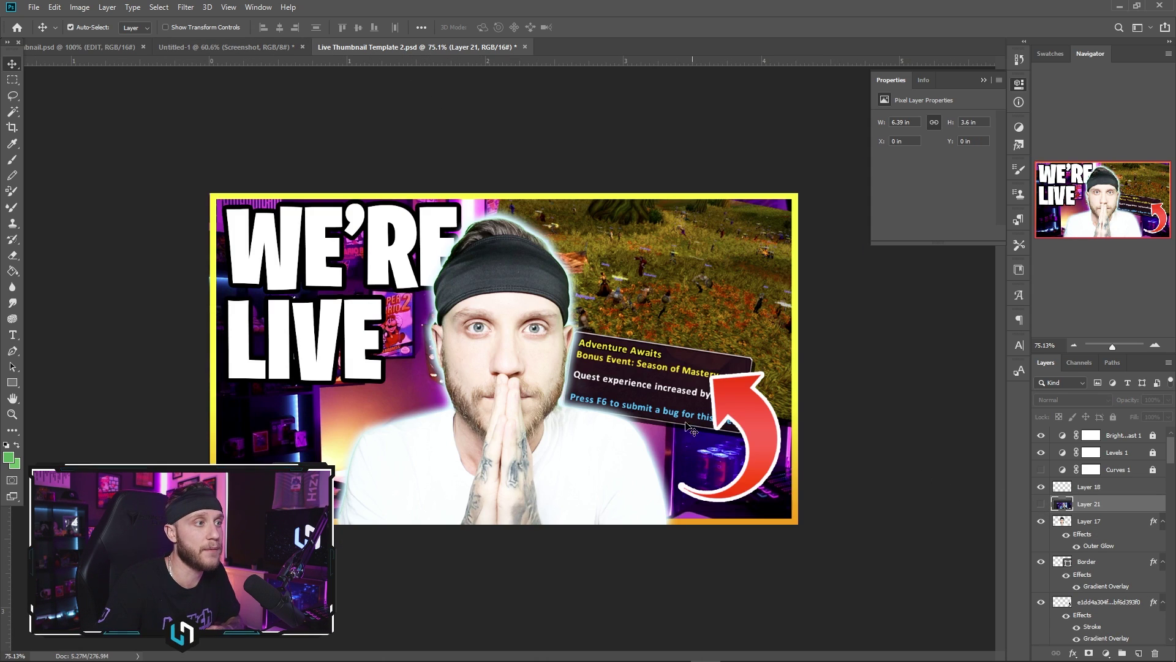
{"action": "left_click", "coordinate": [1109, 602]}
{"action": "left_click_drag", "start_coordinate": [271, 56], "coordinate": [794, 275]}
{"action": "left_click", "coordinate": [572, 258]}
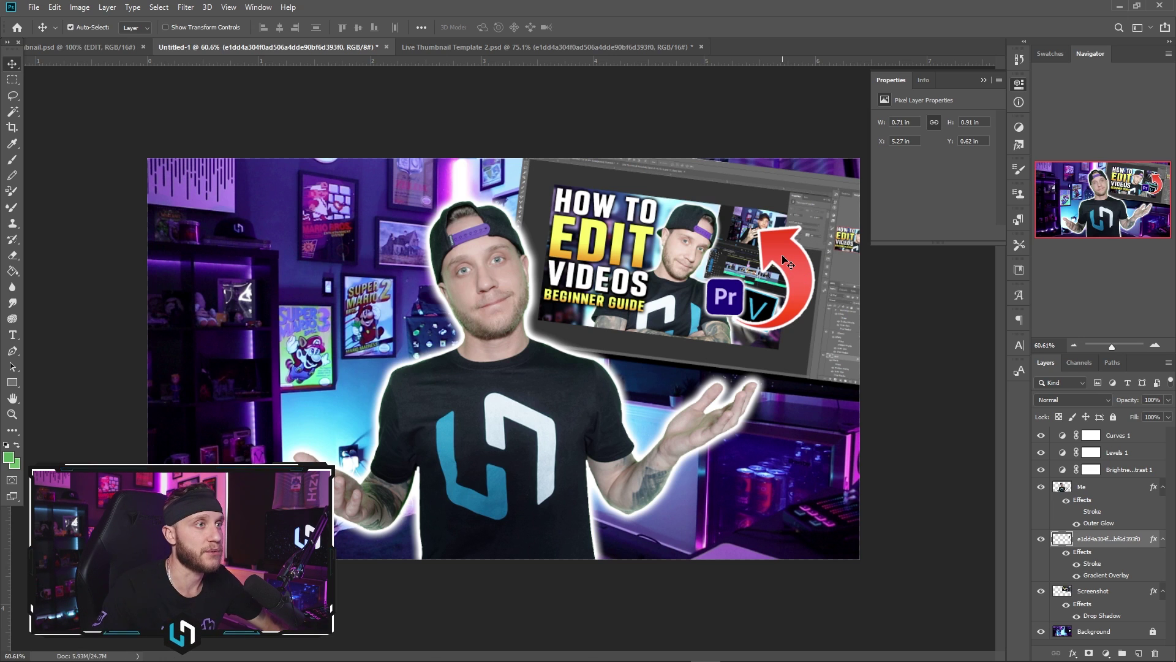
{"action": "key", "text": "Delete"}
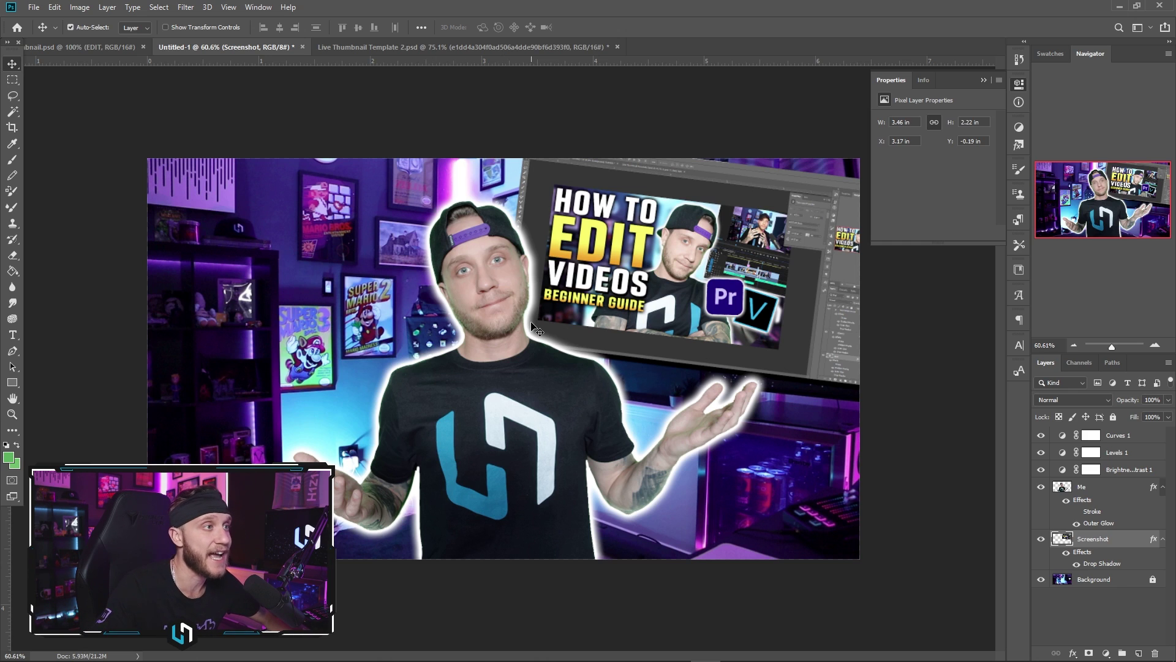
Step: Add the title text CREATING in white PODIUM Sharp, scaled to about 82% and placed in the canvas's upper left corner
{"action": "key", "text": "t"}
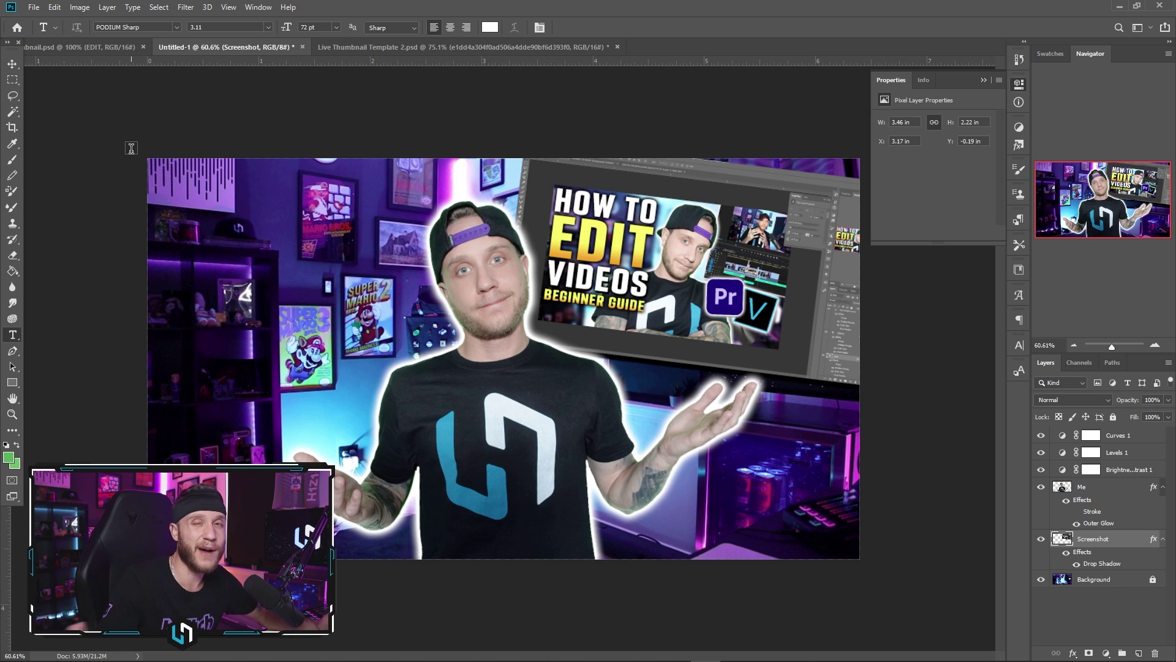
{"action": "left_click", "coordinate": [223, 226]}
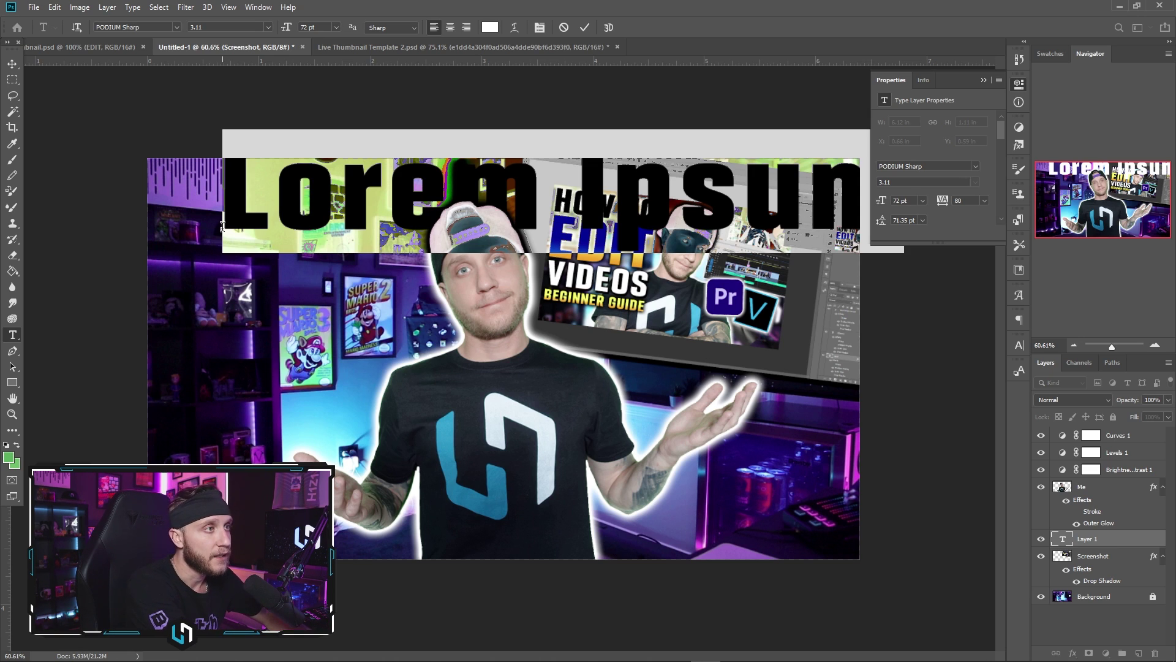
{"action": "type", "text": "CREATING"}
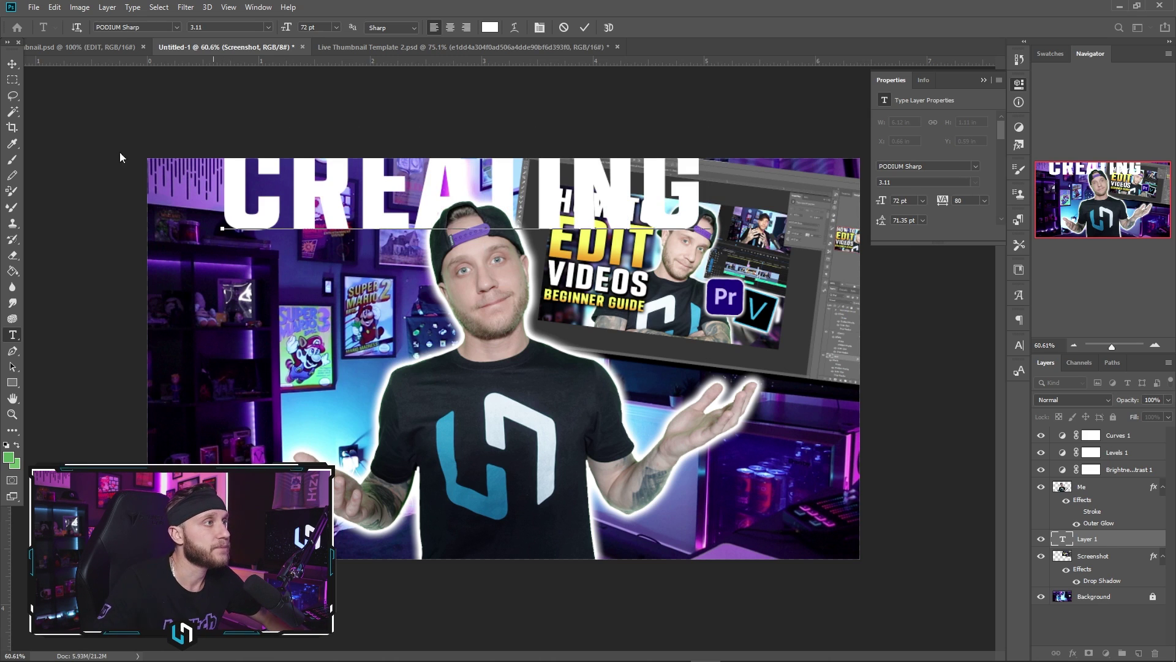
{"action": "left_click", "coordinate": [13, 63]}
{"action": "key", "text": "ctrl+t"}
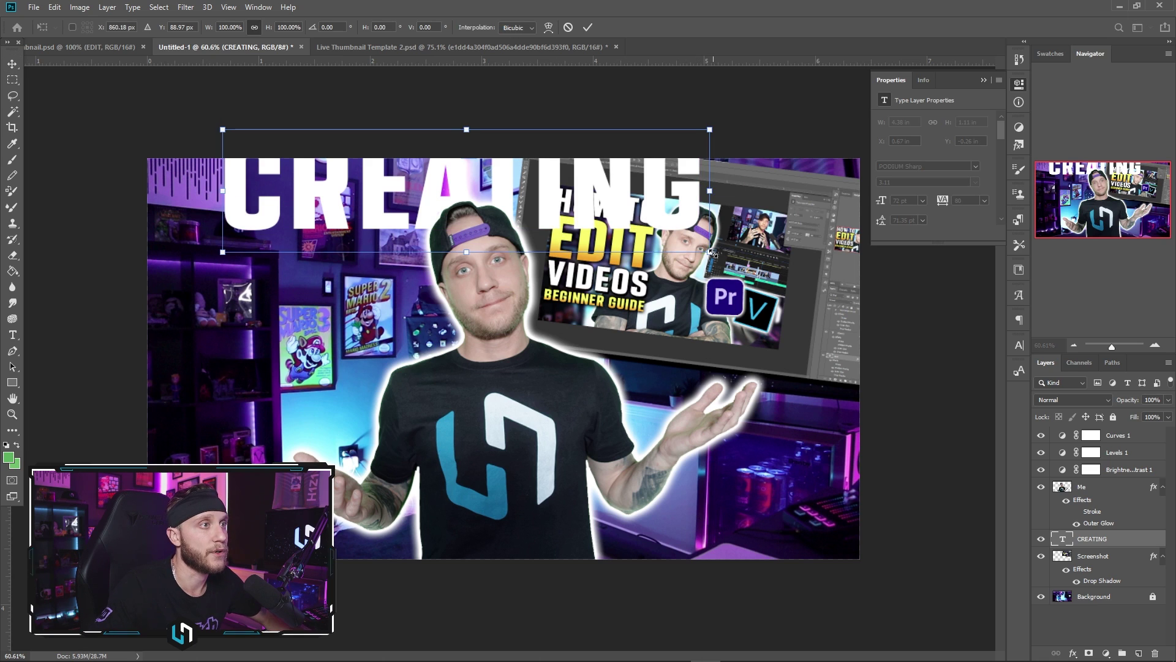
{"action": "left_click_drag", "start_coordinate": [712, 253], "coordinate": [622, 231]}
{"action": "left_click_drag", "start_coordinate": [530, 181], "coordinate": [461, 209]}
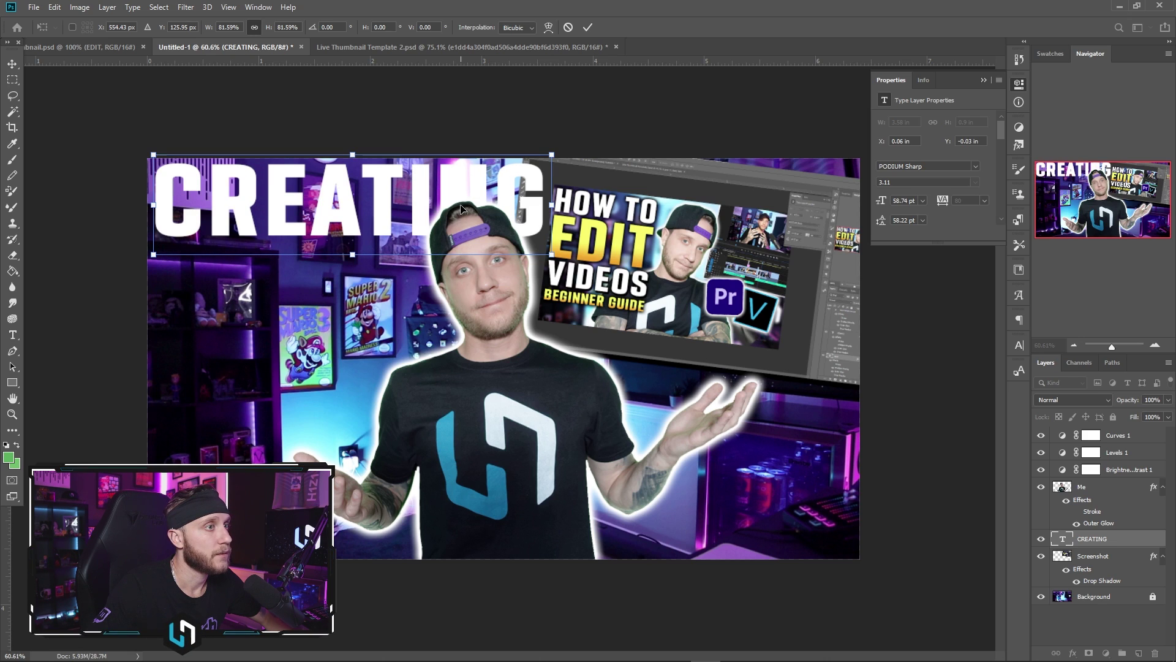
{"action": "key", "text": "Return"}
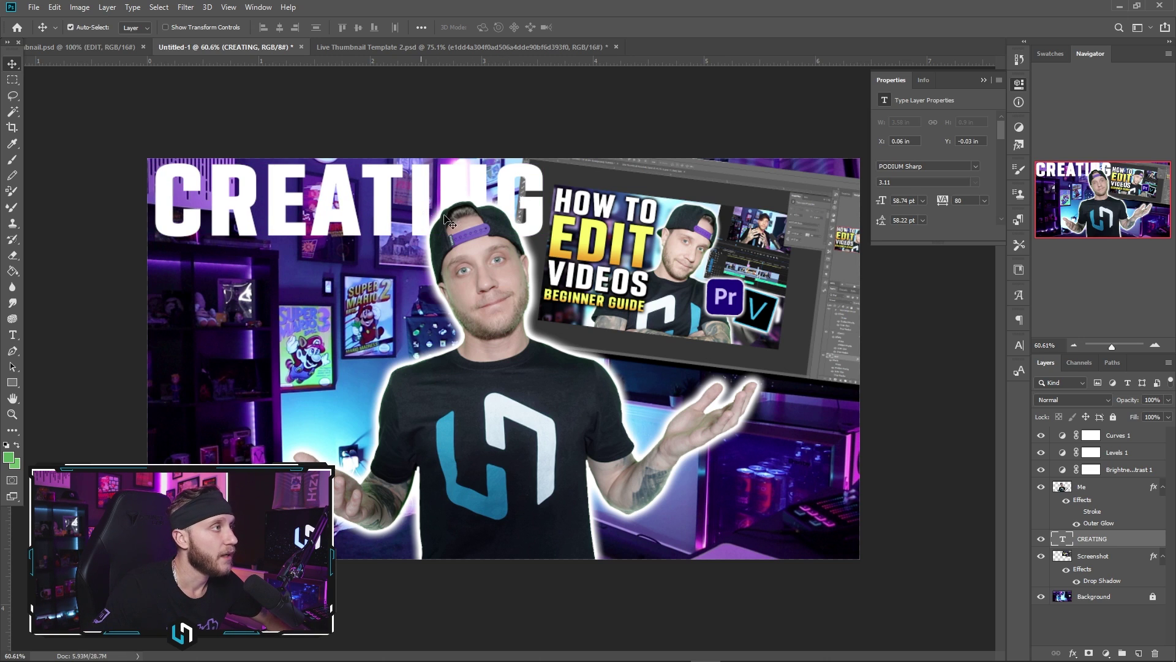
Step: Duplicate the CREATING text directly below the original and change the copy's wording to YOUR FIRST
{"action": "key", "text": "ctrl+j"}
{"action": "key", "text": "ctrl+t"}
{"action": "left_click_drag", "start_coordinate": [385, 241], "coordinate": [384, 296]}
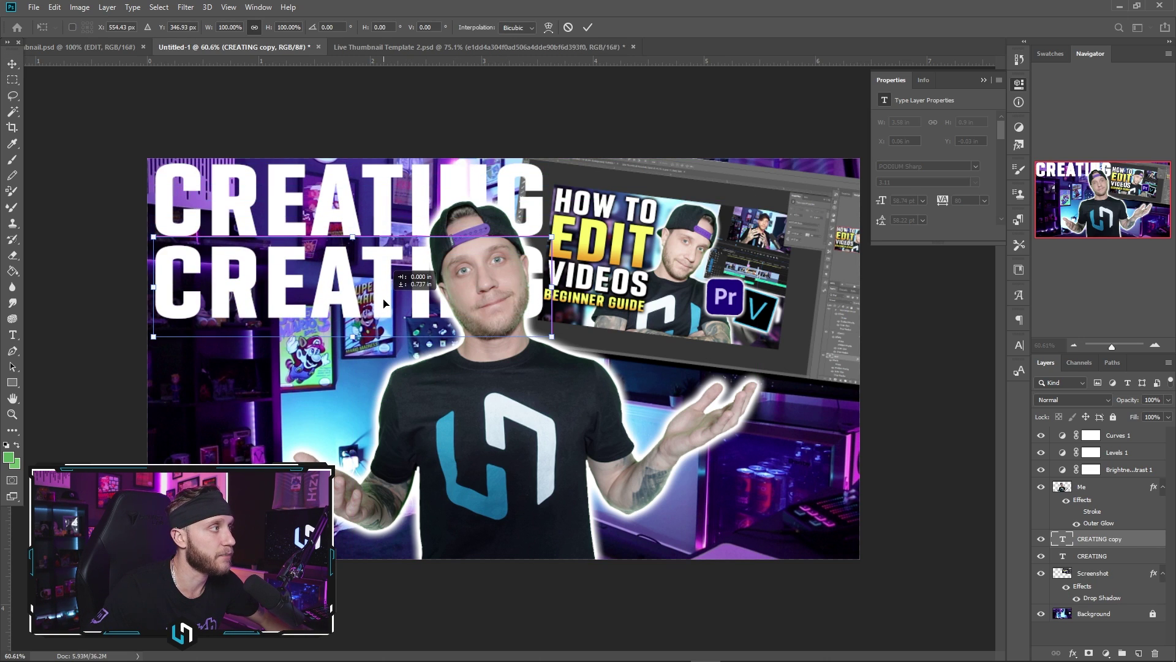
{"action": "key", "text": "Return"}
{"action": "key", "text": "t"}
{"action": "double_click", "coordinate": [384, 297]}
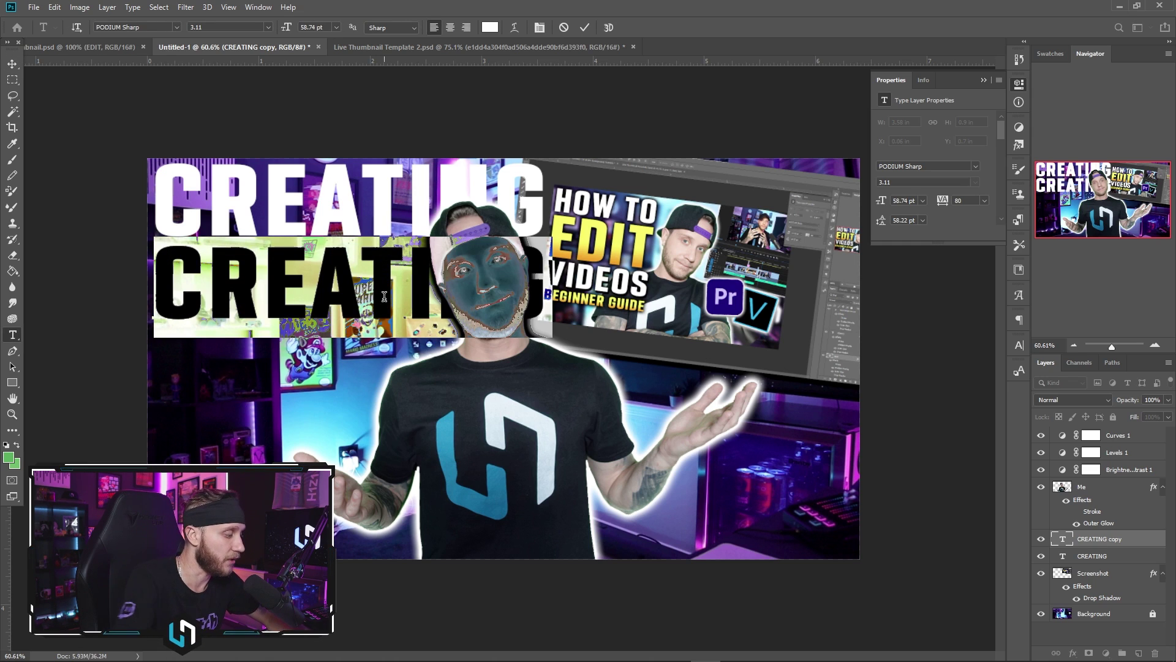
{"action": "type", "text": "YOUR"}
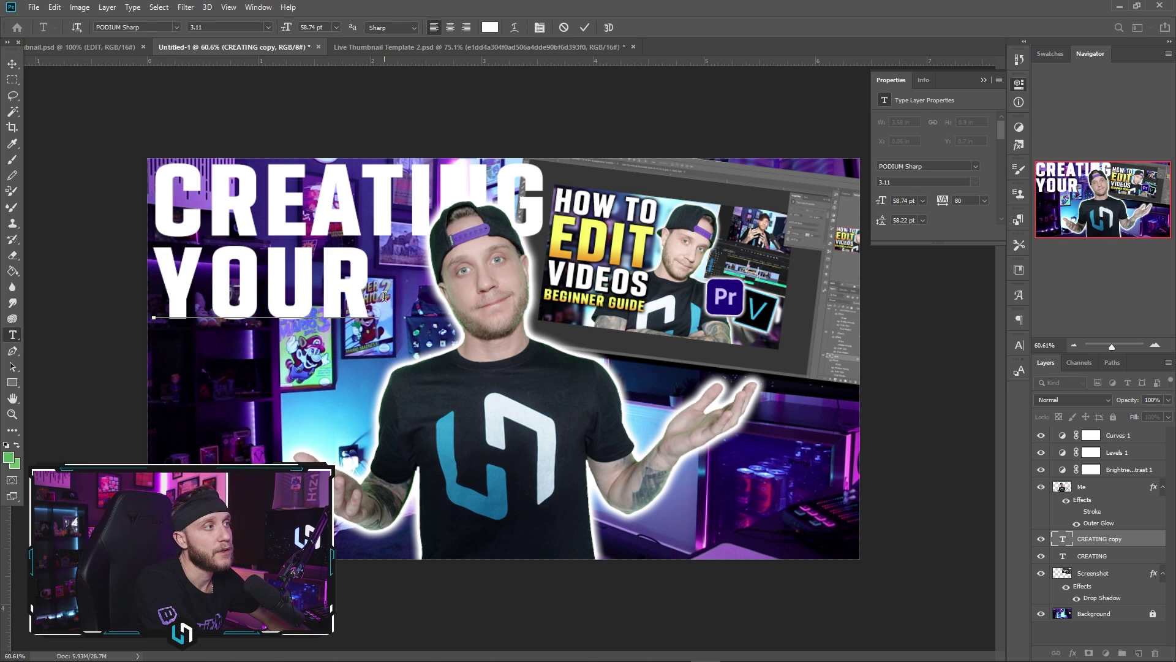
{"action": "type", "text": " FIRST"}
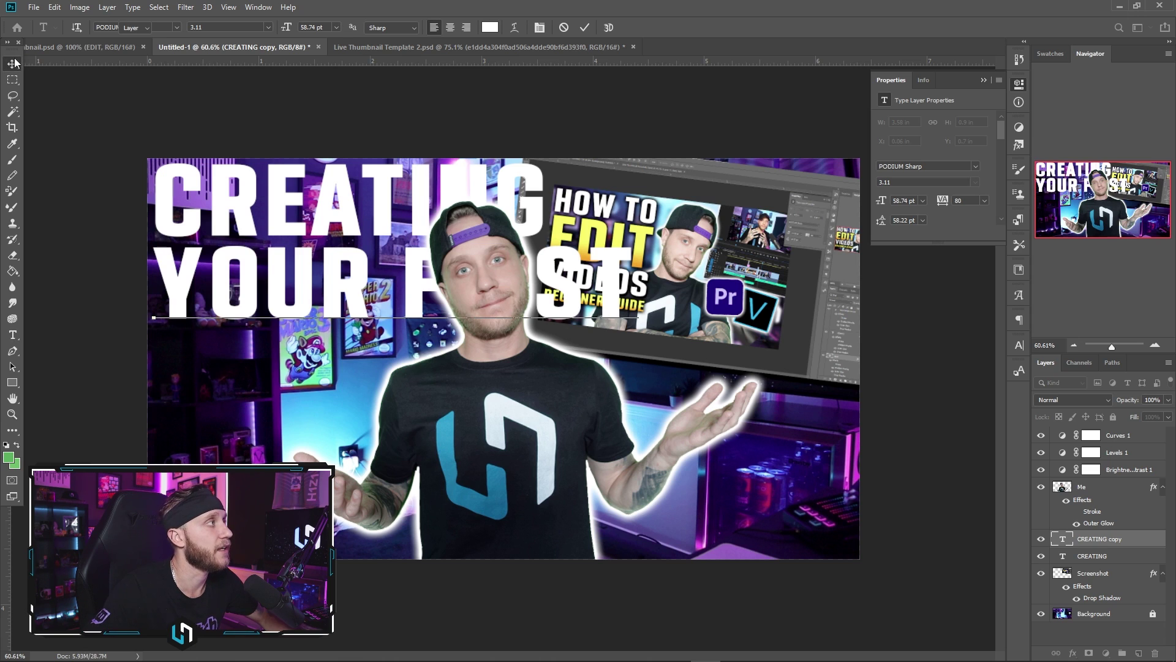
{"action": "key", "text": "ctrl+Return"}
Step: Scale the YOUR FIRST text down to about 33 pt so it ends beside the portrait's head
{"action": "key", "text": "ctrl+t"}
{"action": "left_click_drag", "start_coordinate": [637, 336], "coordinate": [422, 313]}
{"action": "key", "text": "Return"}
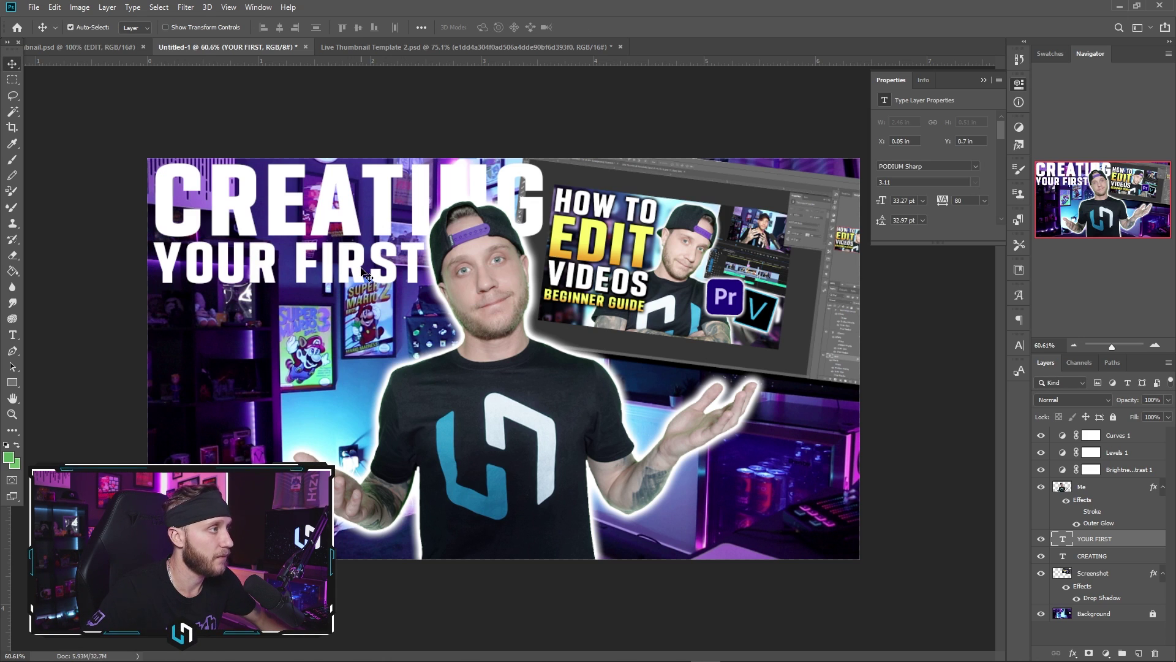
Step: Duplicate the YOUR FIRST text directly below itself and change the copy's wording to THUMBBNAIL
{"action": "key", "text": "ctrl+alt+t"}
{"action": "left_click_drag", "start_coordinate": [364, 270], "coordinate": [368, 315]}
{"action": "key", "text": "Return"}
{"action": "key", "text": "t"}
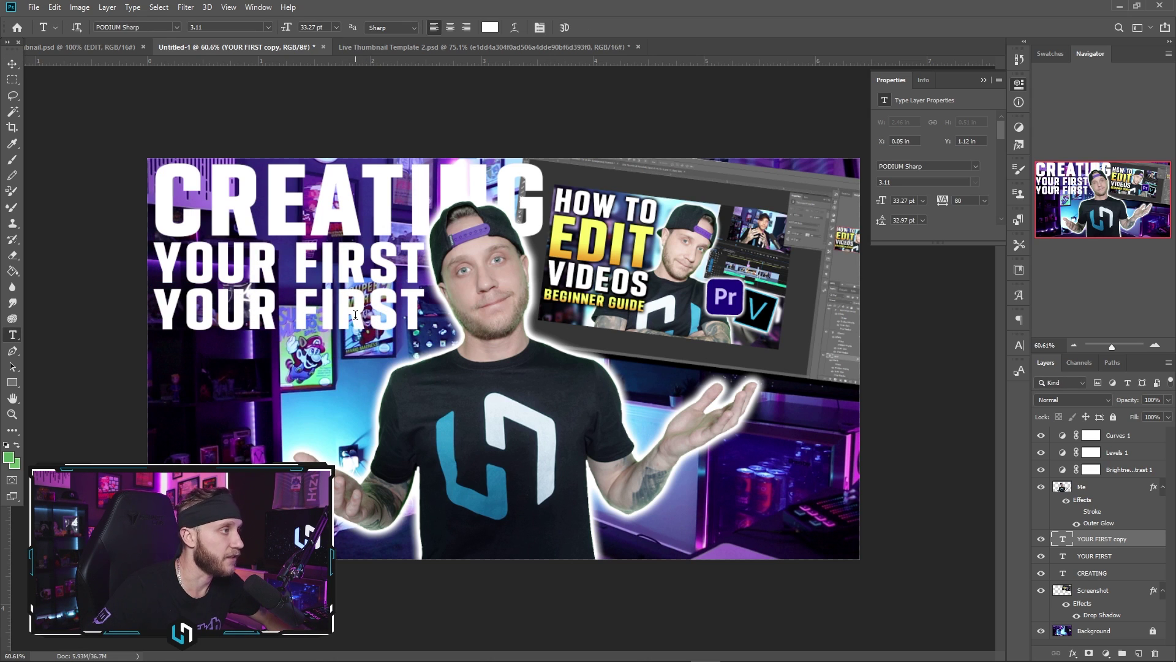
{"action": "left_click", "coordinate": [355, 315]}
{"action": "key", "text": "ctrl+a"}
{"action": "type", "text": "THUMBBNAIL"}
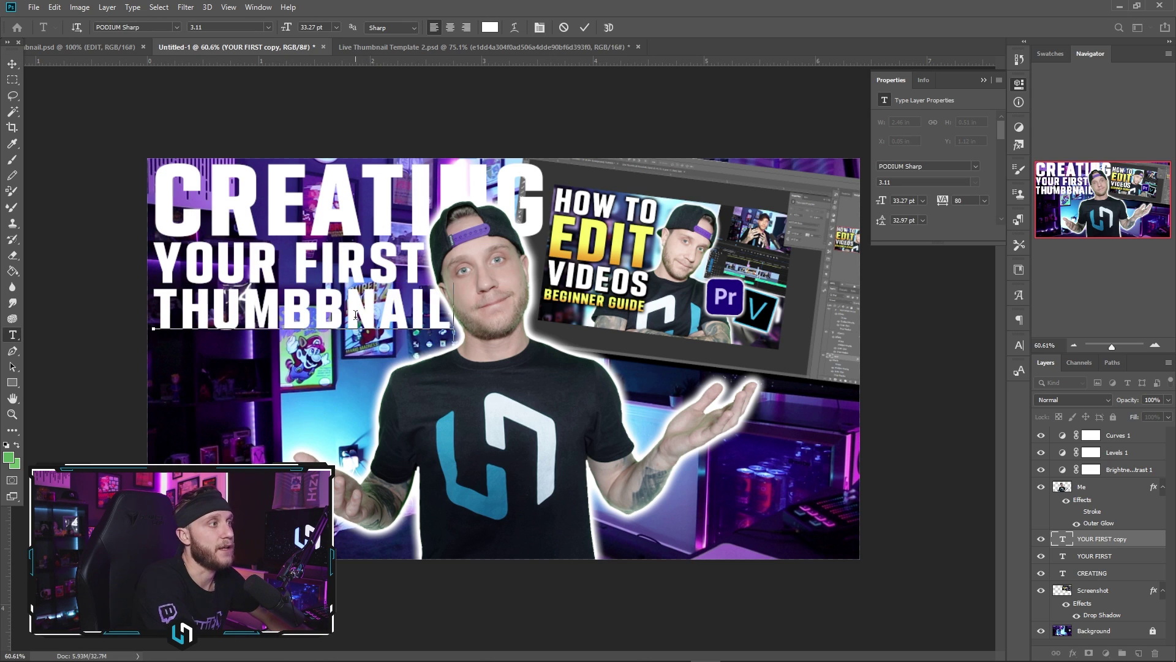
{"action": "left_click", "coordinate": [12, 64]}
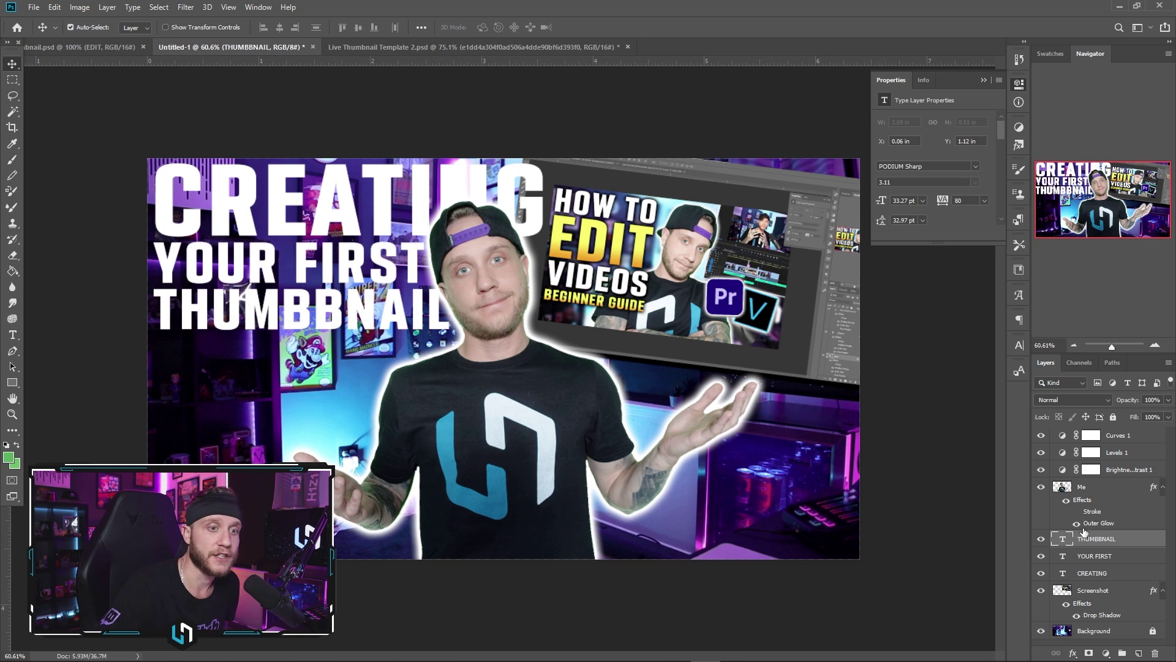
Step: Add a Gradient Overlay to the CREATING text layer using the orange-to-yellow gradient preset
{"action": "right_click", "coordinate": [1091, 574]}
{"action": "left_click", "coordinate": [1086, 576]}
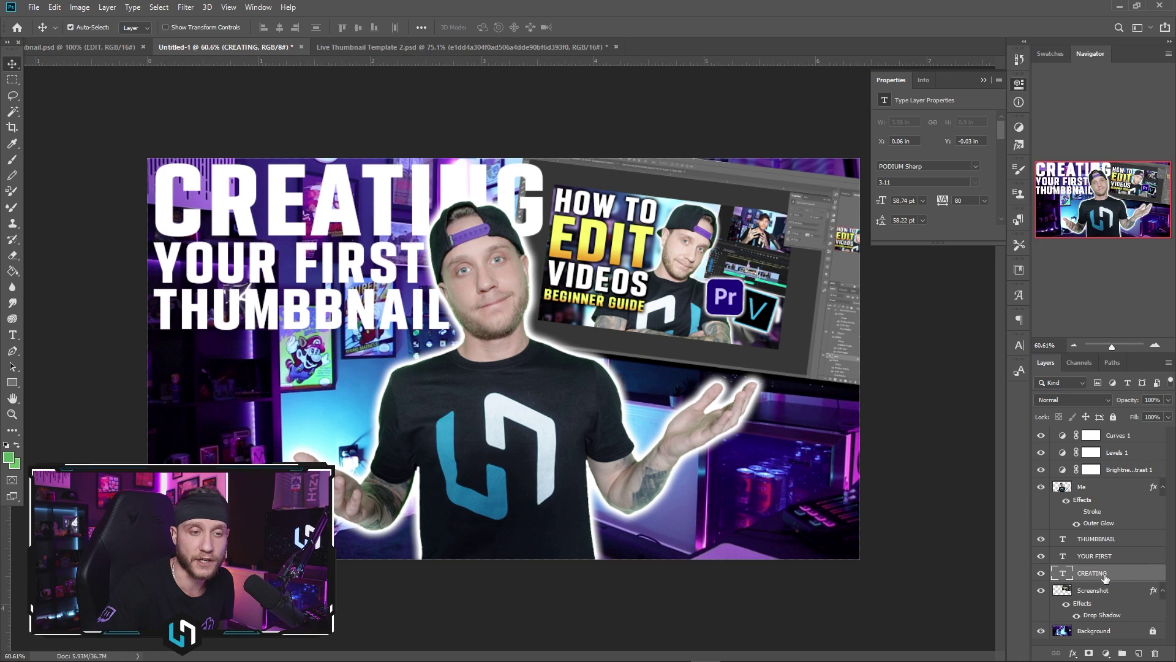
{"action": "right_click", "coordinate": [1103, 578]}
{"action": "left_click", "coordinate": [1058, 31]}
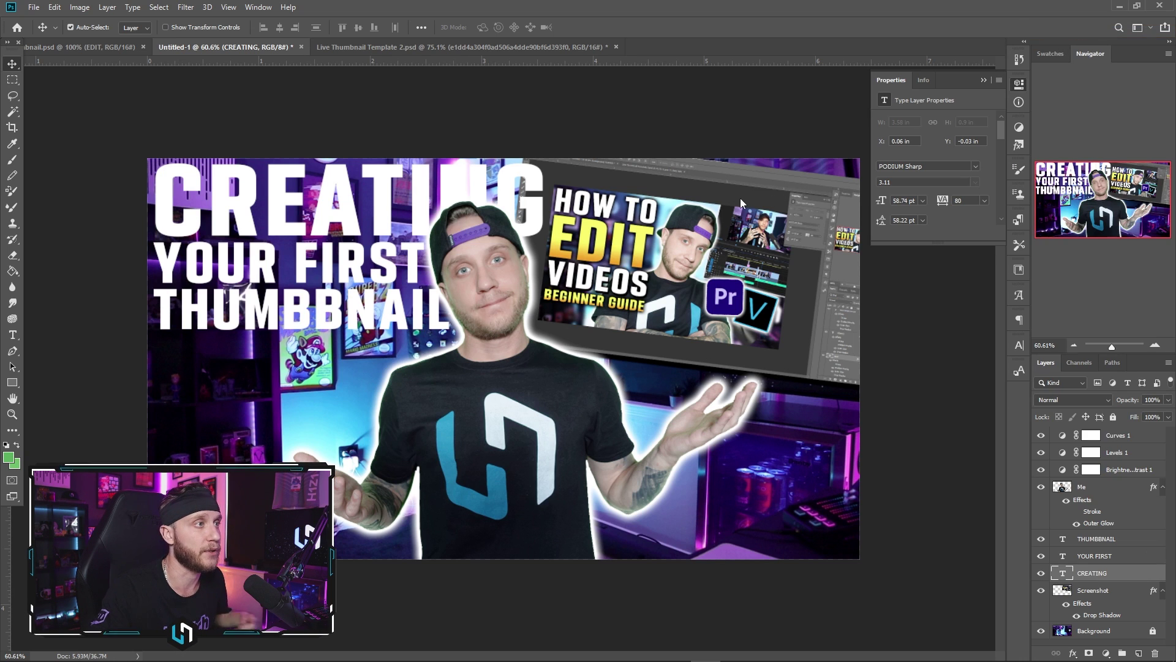
{"action": "left_click_drag", "start_coordinate": [336, 136], "coordinate": [854, 88]}
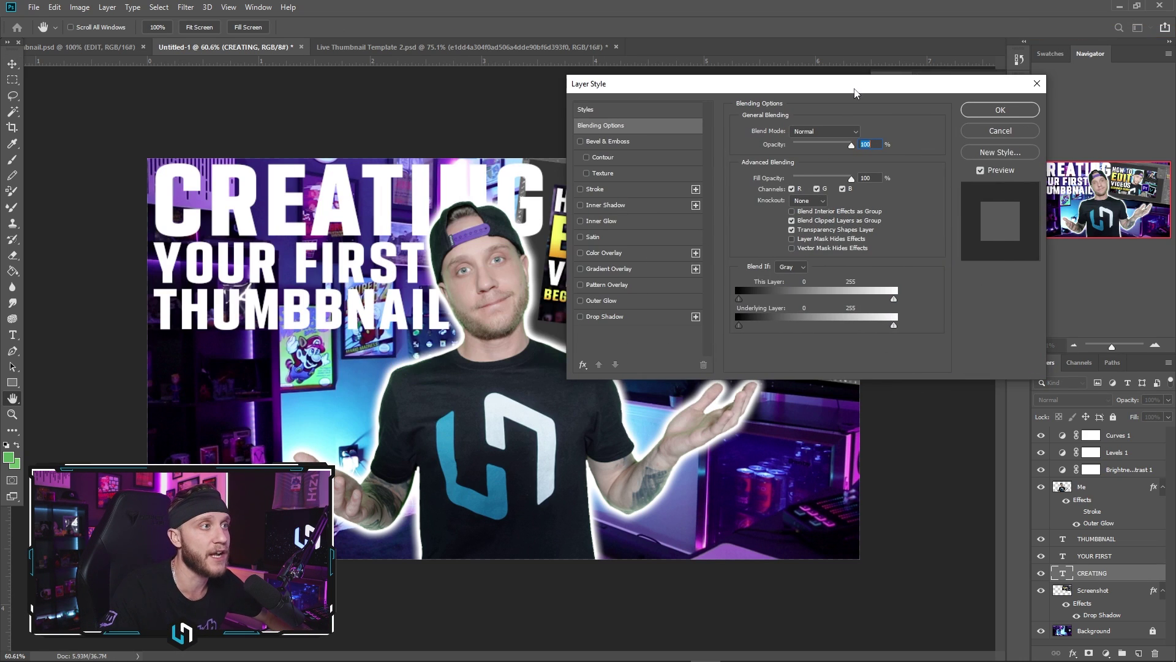
{"action": "left_click", "coordinate": [611, 270]}
{"action": "left_click", "coordinate": [800, 163]}
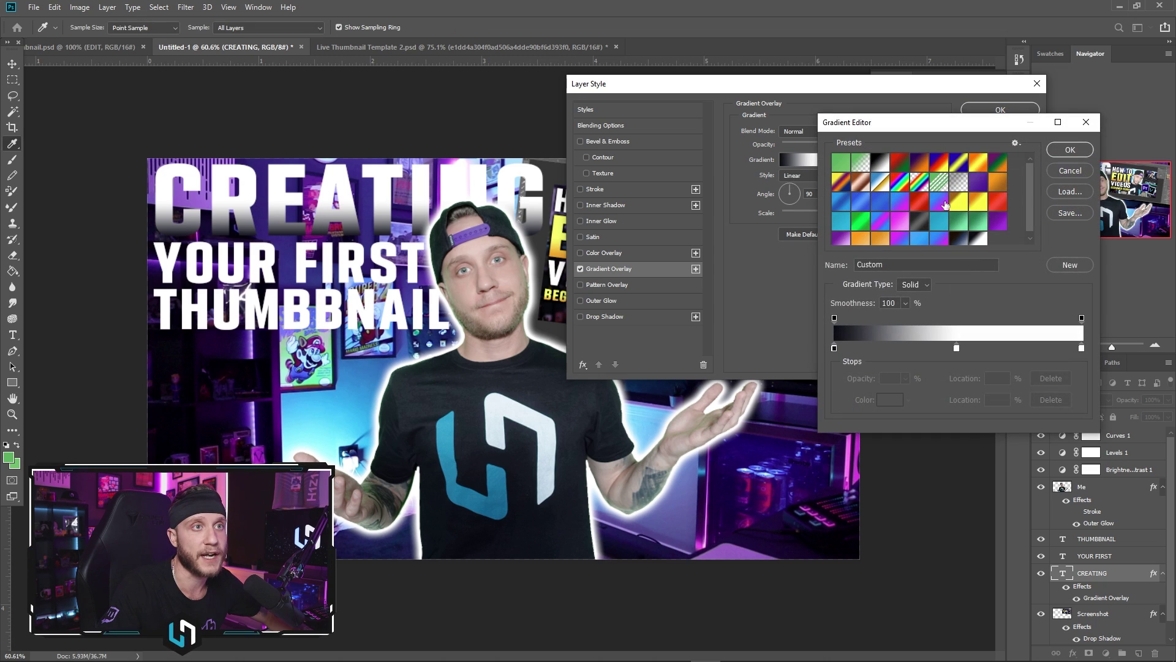
{"action": "left_click", "coordinate": [977, 207]}
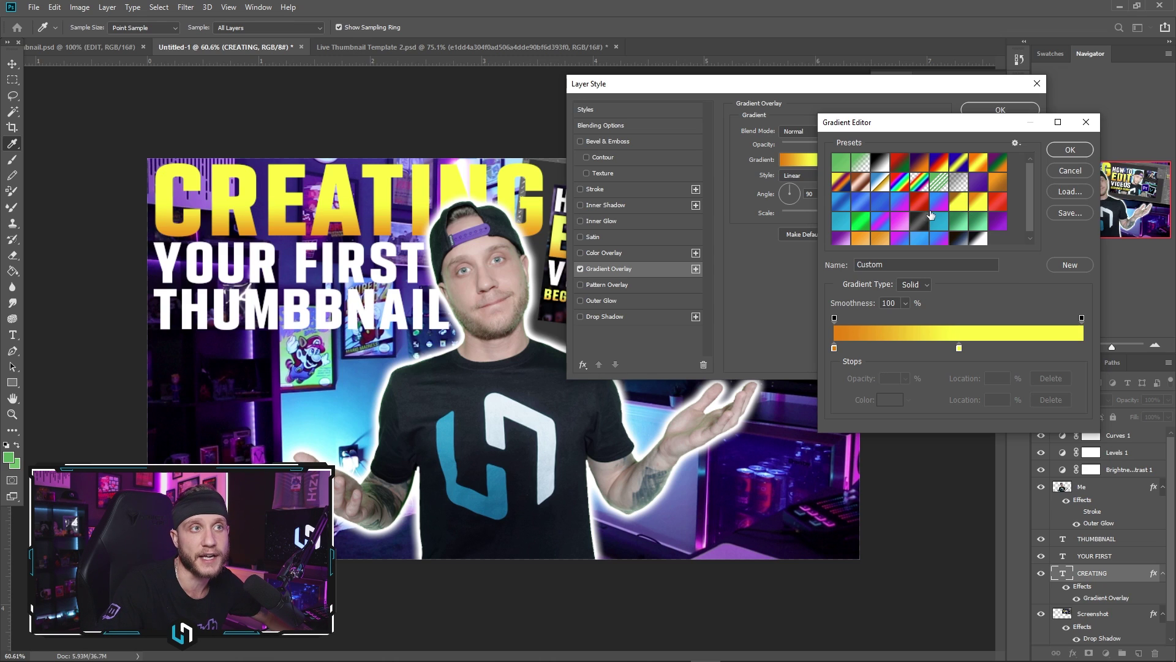
Step: Try the red gradient preset on CREATING with its first colour stop changed to bright green
{"action": "left_click", "coordinate": [920, 203]}
{"action": "double_click", "coordinate": [834, 348]}
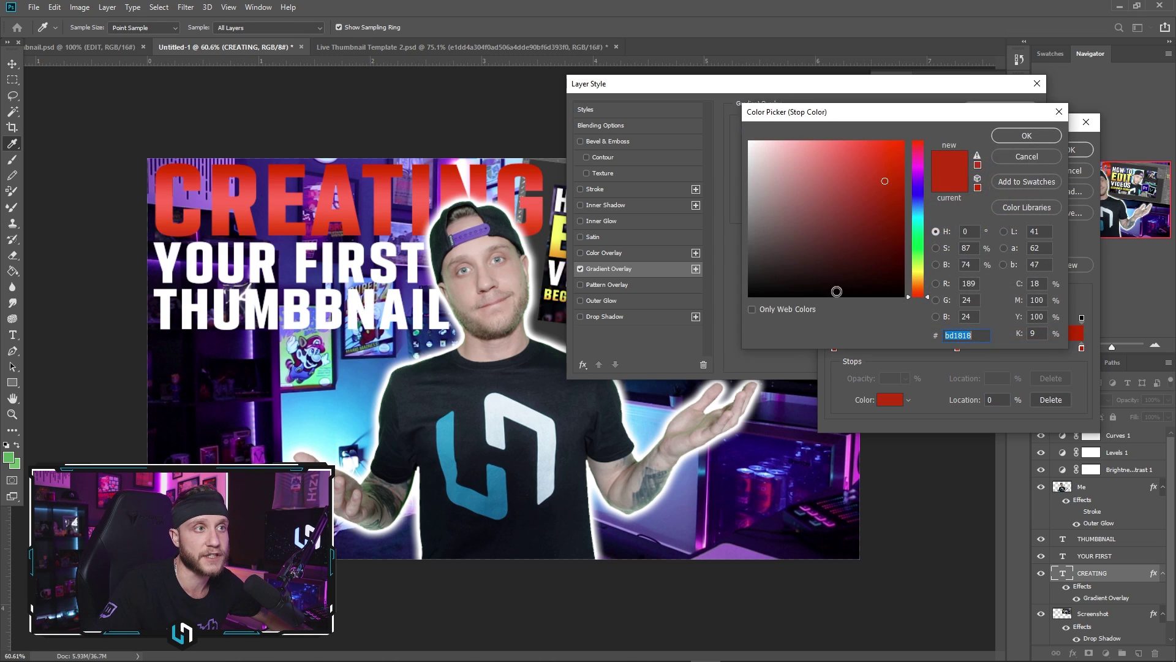
{"action": "left_click", "coordinate": [917, 244]}
{"action": "left_click", "coordinate": [903, 143]}
{"action": "left_click", "coordinate": [1004, 141]}
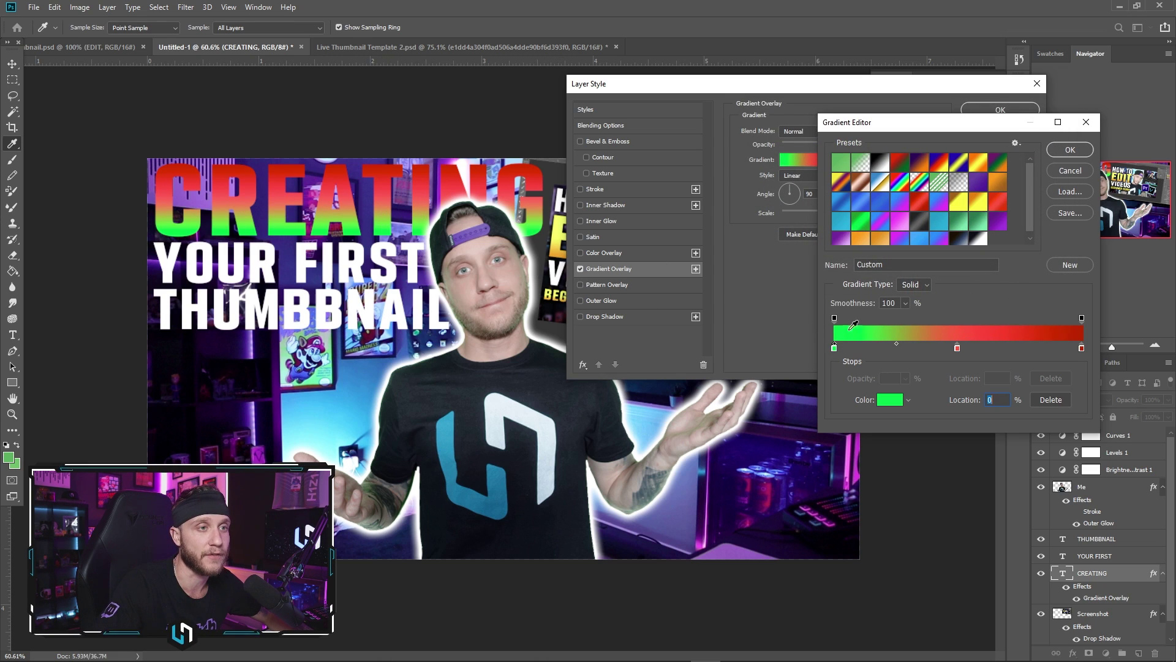
Step: Try a blue middle stop and a white end stop, moving the blue stop to 73% and adding a second blue stop
{"action": "double_click", "coordinate": [957, 348]}
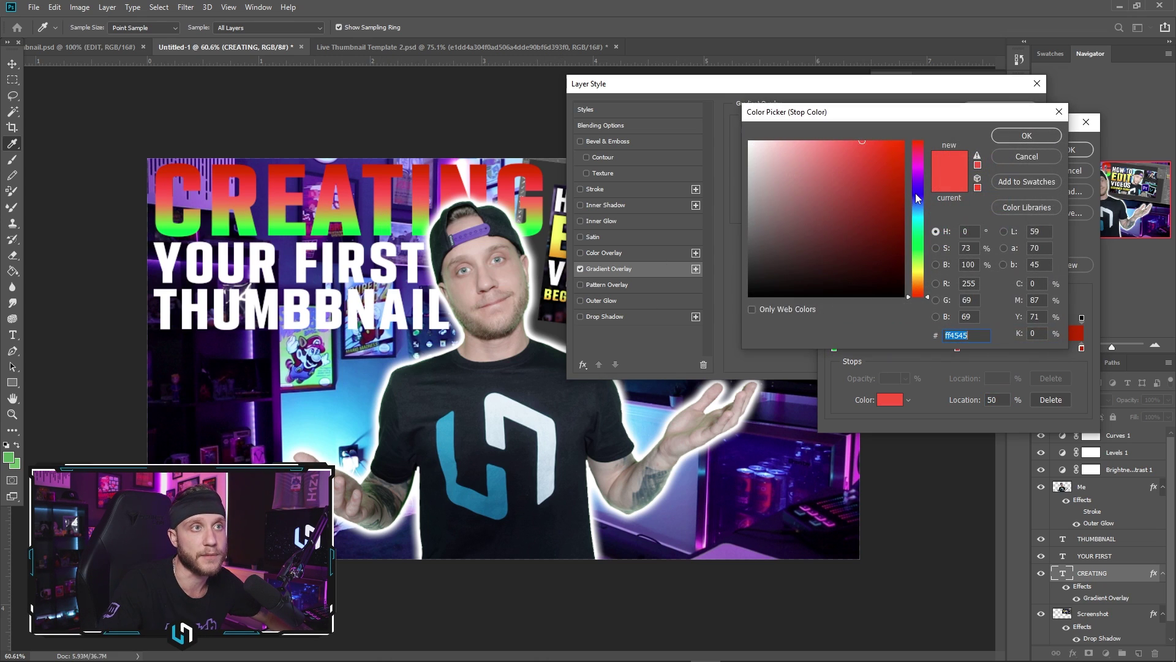
{"action": "left_click", "coordinate": [917, 198]}
{"action": "left_click", "coordinate": [1027, 136]}
{"action": "left_click", "coordinate": [1082, 348]}
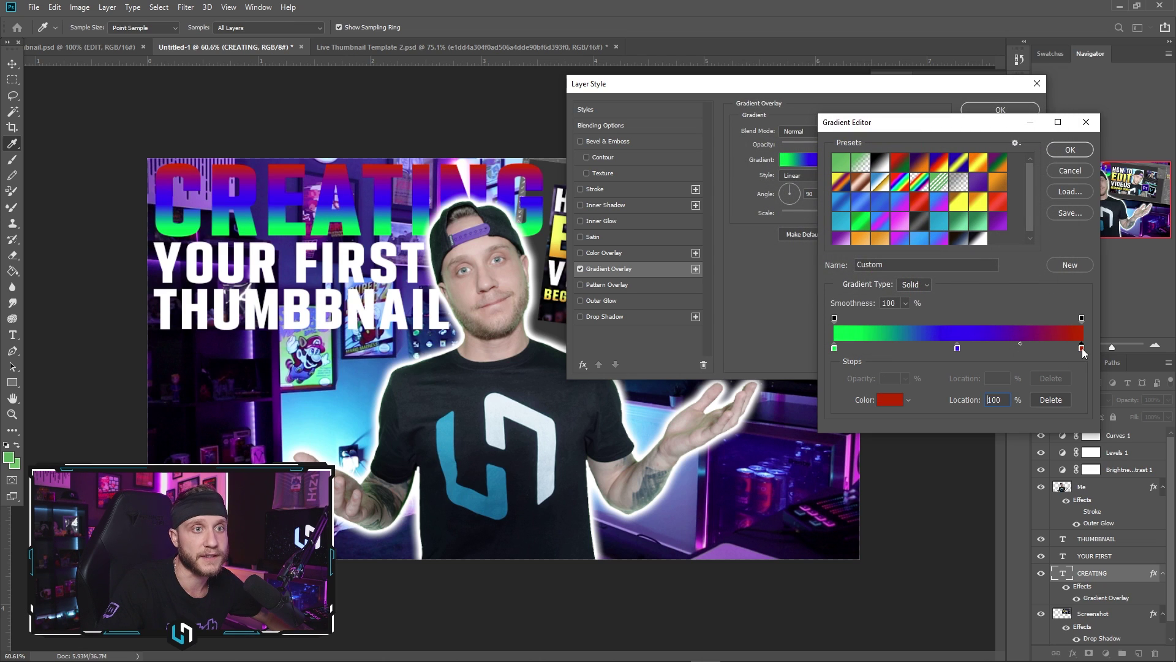
{"action": "double_click", "coordinate": [1082, 348]}
{"action": "left_click", "coordinate": [750, 141]}
{"action": "left_click", "coordinate": [1027, 135]}
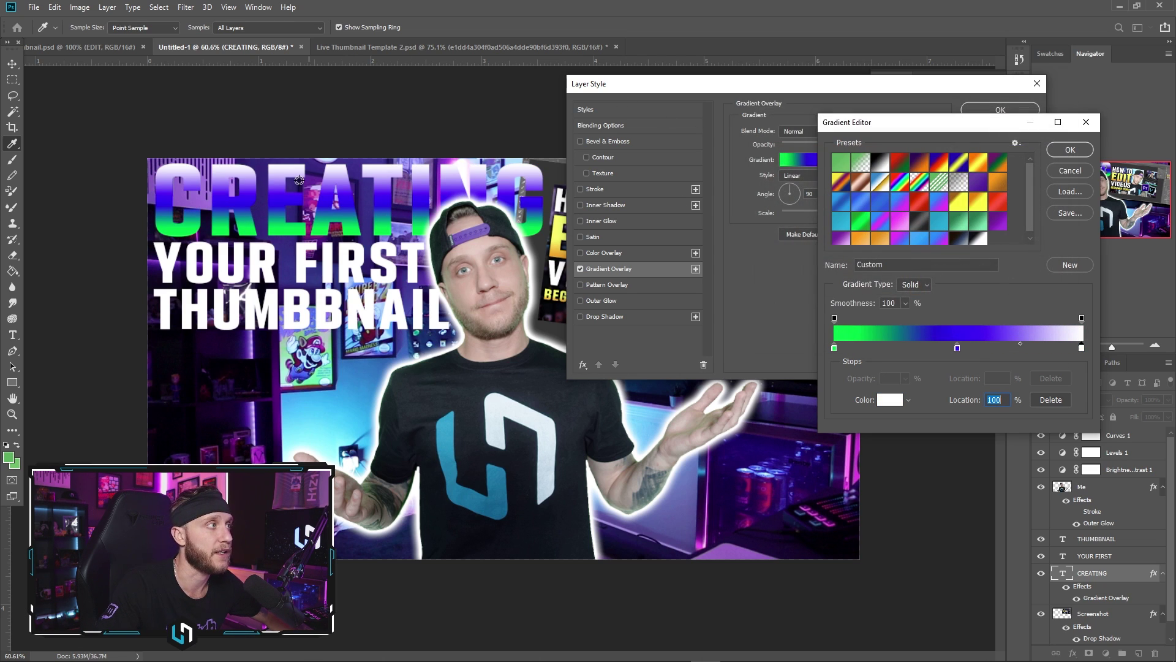
{"action": "left_click_drag", "start_coordinate": [957, 348], "coordinate": [1014, 348]}
{"action": "left_click", "coordinate": [940, 348]}
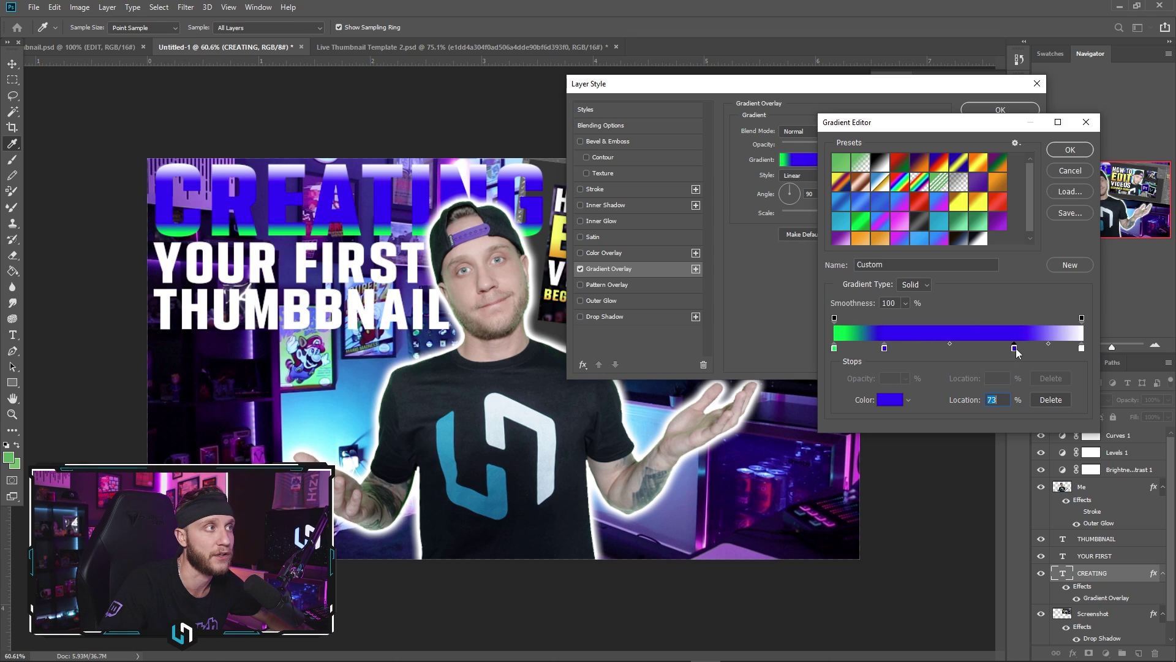
Step: Reapply the orange-to-yellow preset as the gradient of the CREATING text and accept it
{"action": "left_click", "coordinate": [980, 207]}
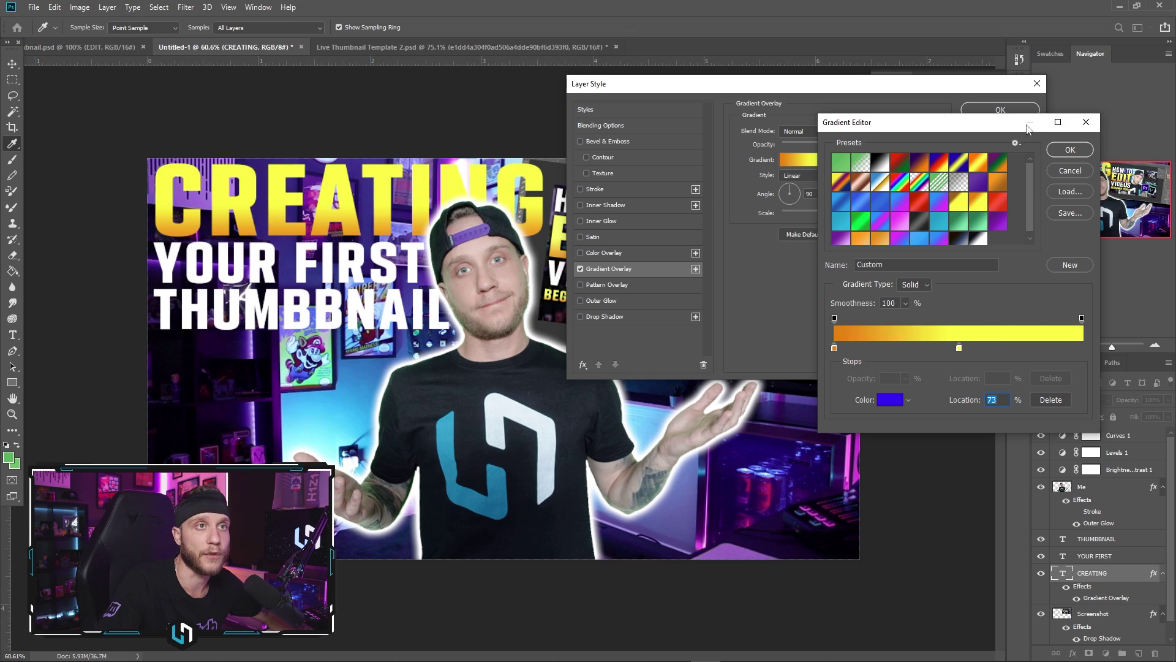
{"action": "left_click", "coordinate": [1060, 151]}
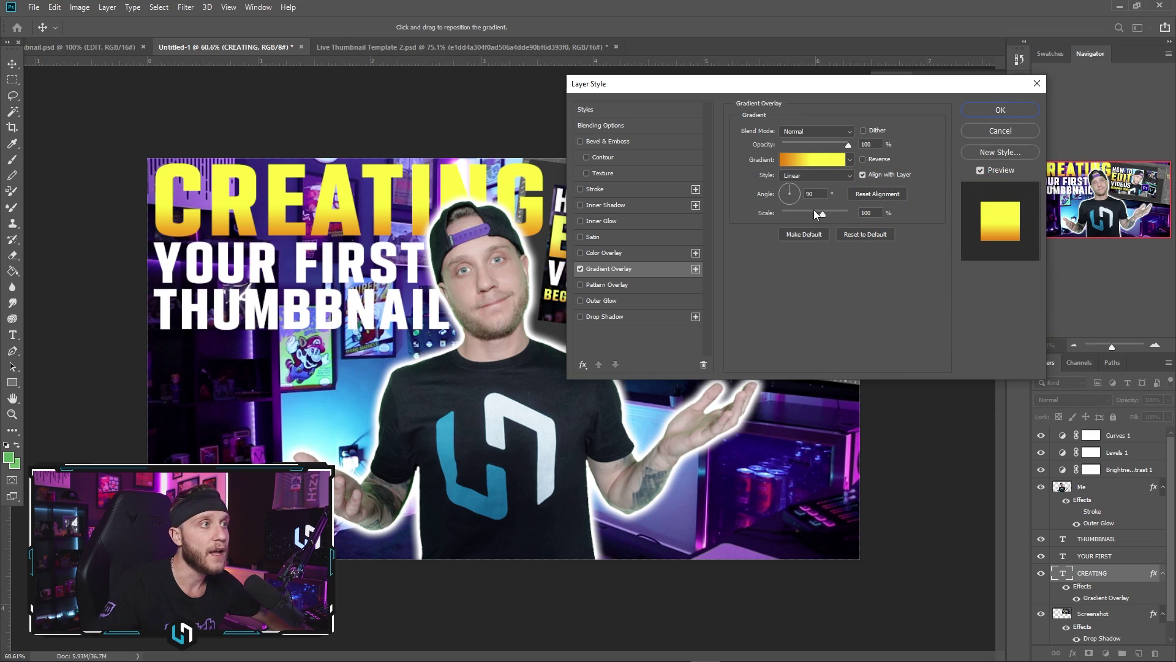
Step: Add an outside Stroke to the CREATING text and set its color to black (000000)
{"action": "left_click", "coordinate": [595, 189]}
{"action": "left_click", "coordinate": [765, 220]}
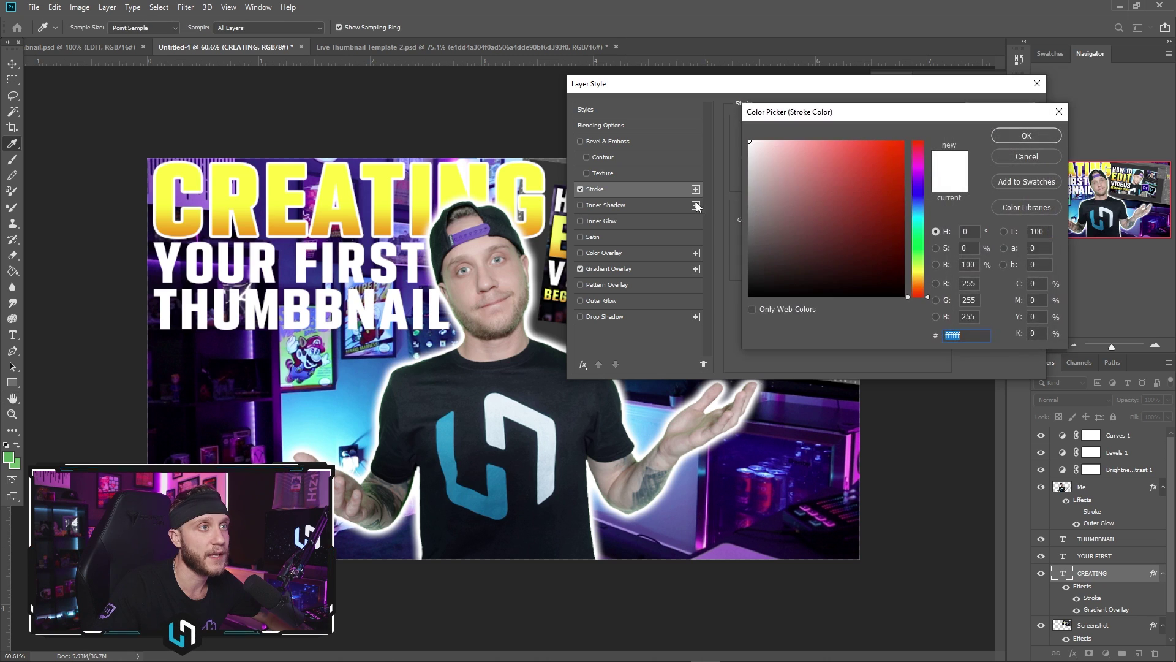
{"action": "type", "text": "000000"}
{"action": "key", "text": "Return"}
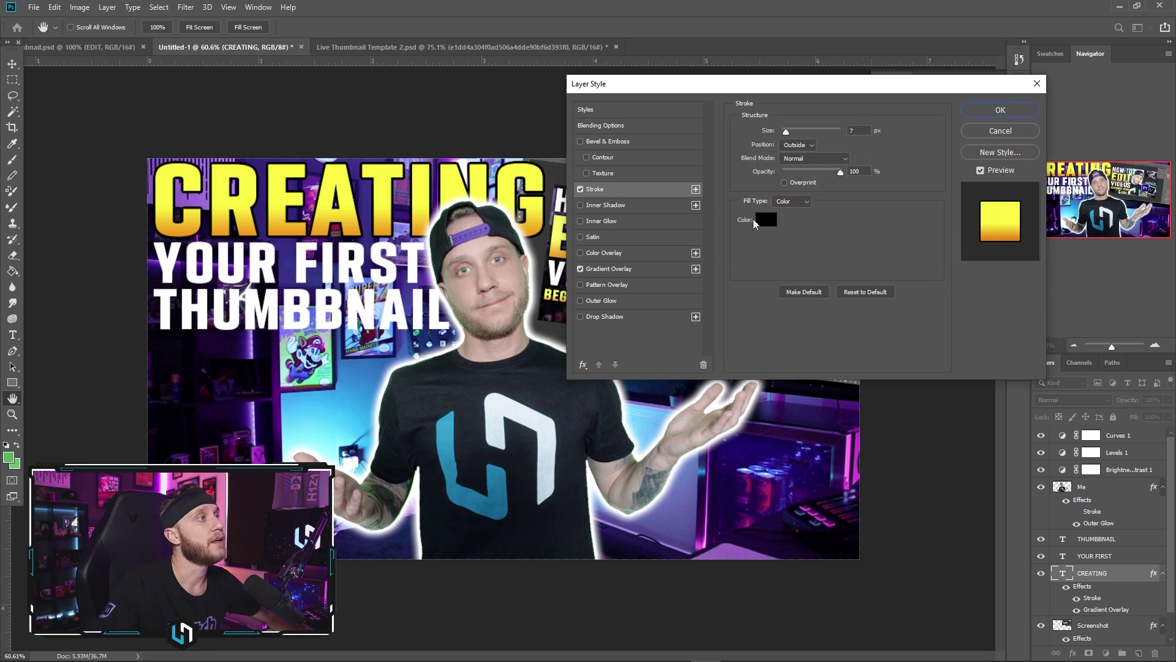
Step: Accept the CREATING text's stroke and add a 7 px black outside Stroke to the YOUR FIRST text
{"action": "key", "text": "Return"}
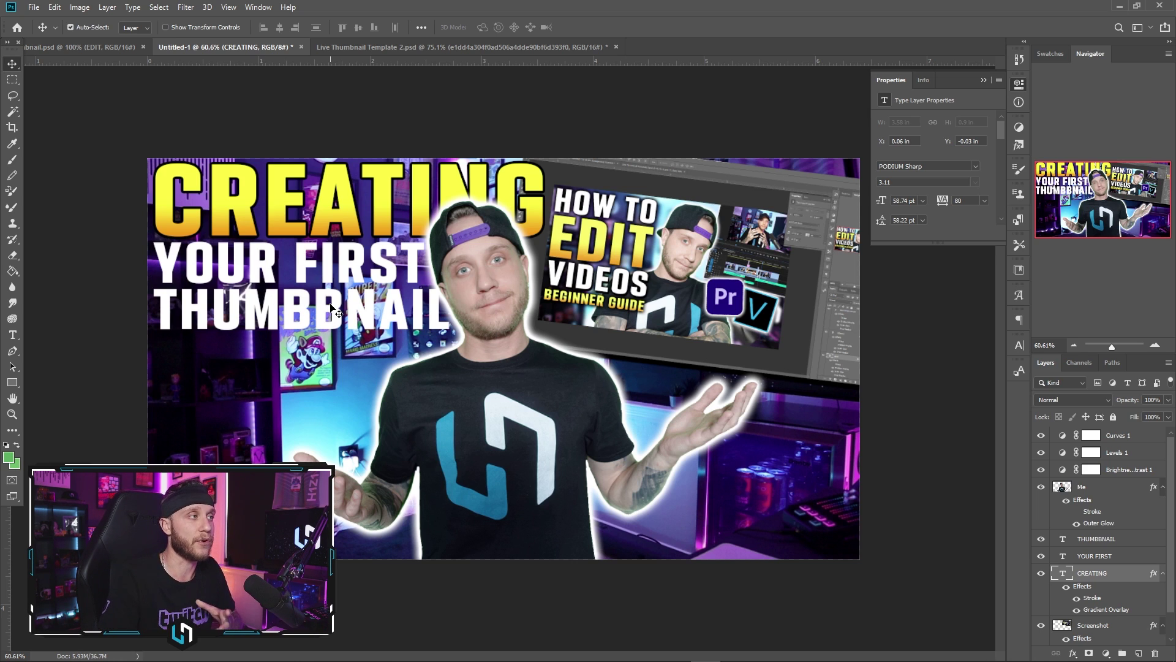
{"action": "right_click", "coordinate": [1089, 559]}
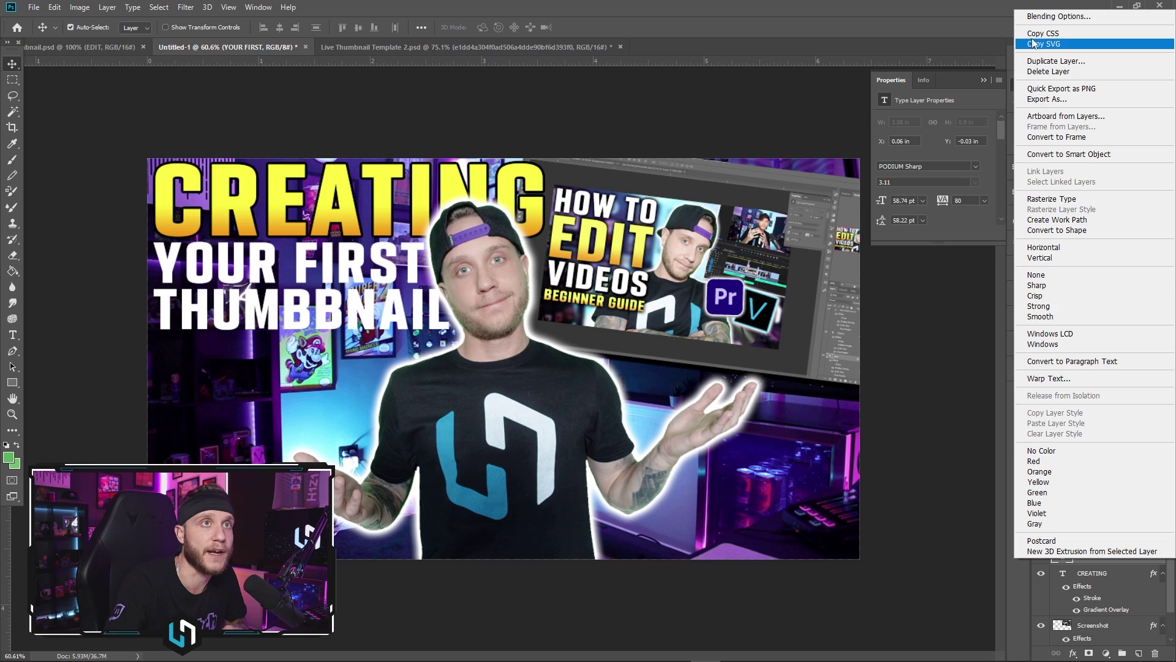
{"action": "left_click", "coordinate": [777, 205]}
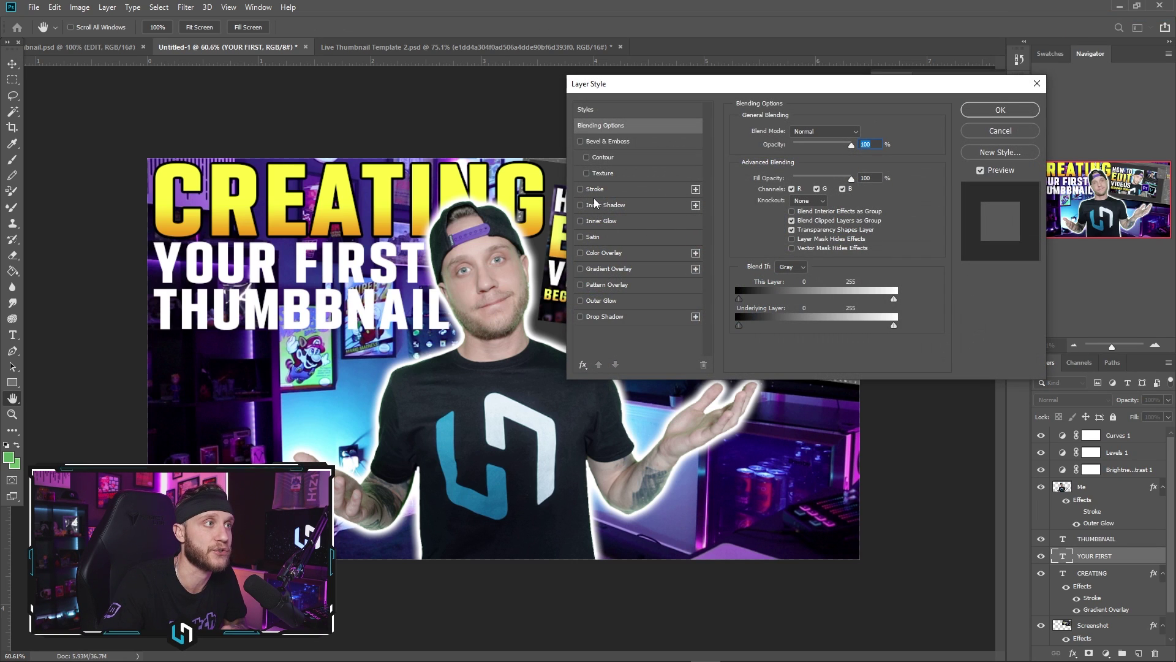
{"action": "left_click", "coordinate": [595, 190]}
{"action": "left_click", "coordinate": [995, 113]}
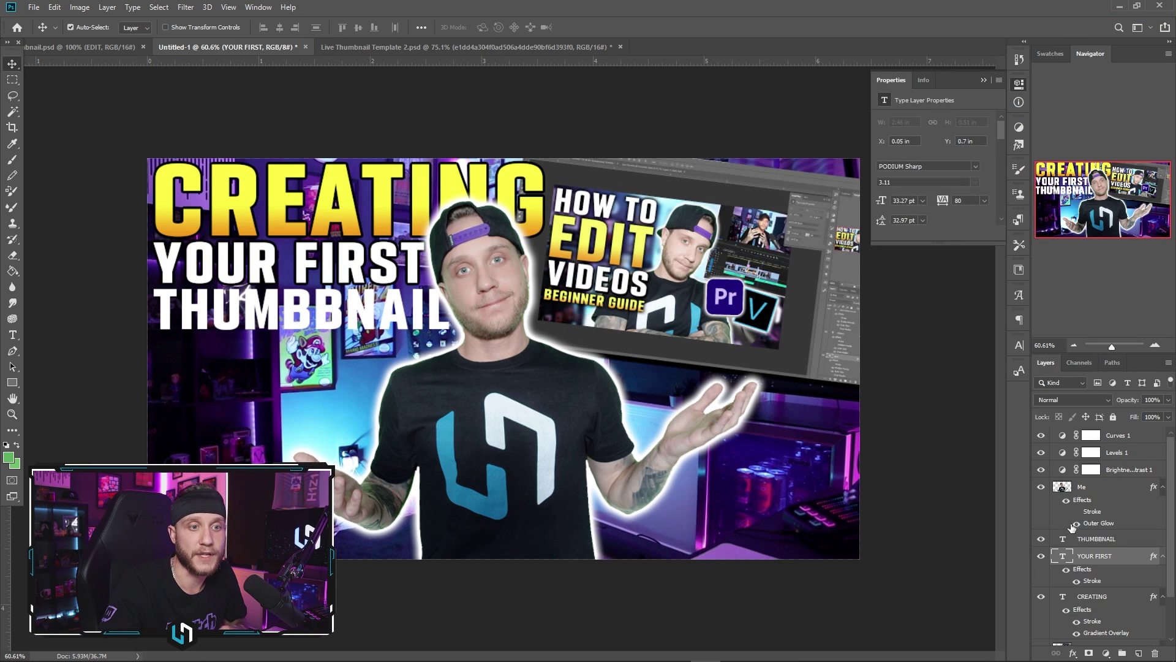
Step: Add a 7 px black outside Stroke to the THUMBBNAIL text
{"action": "right_click", "coordinate": [1100, 543]}
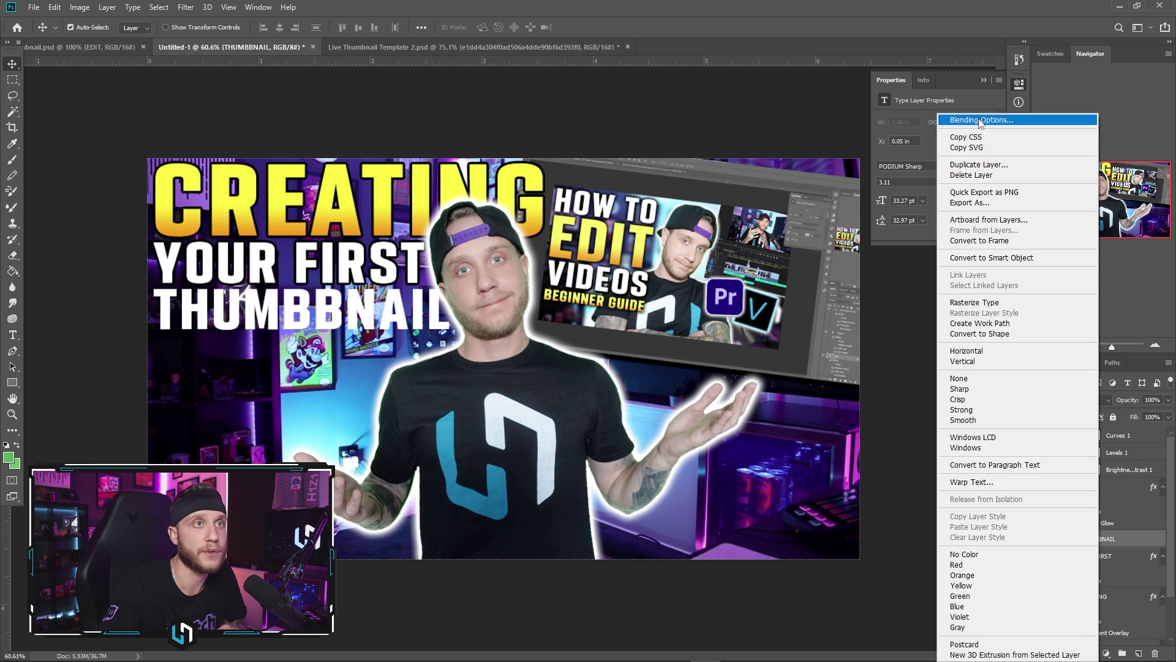
{"action": "left_click", "coordinate": [814, 164]}
{"action": "left_click", "coordinate": [595, 190]}
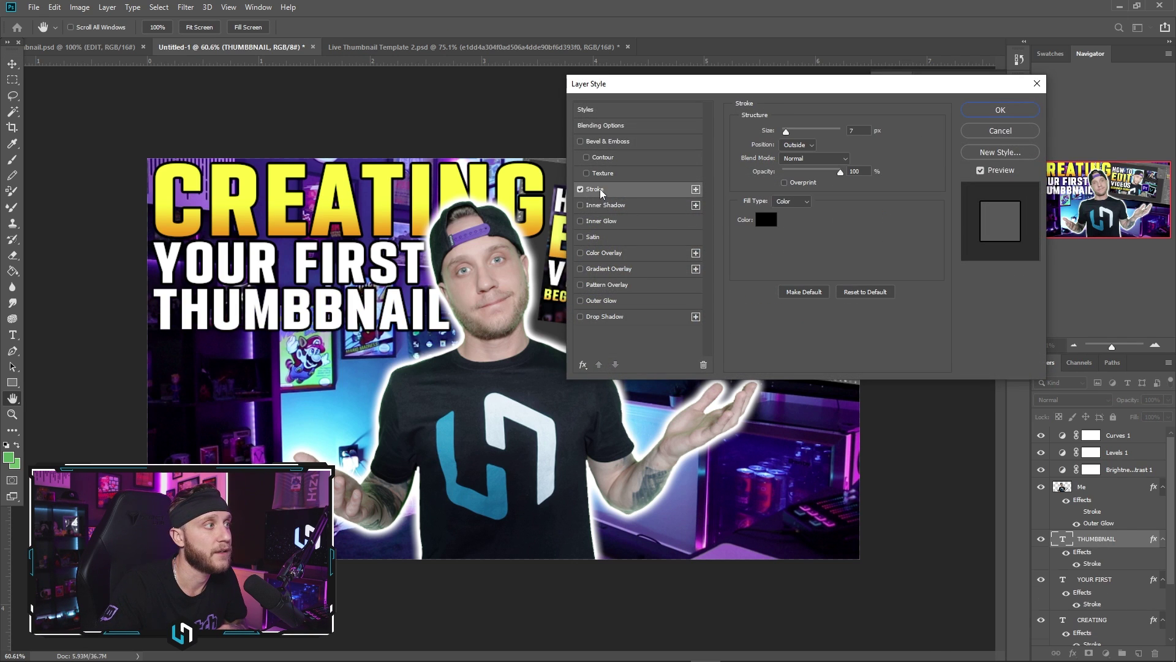
{"action": "left_click", "coordinate": [999, 111]}
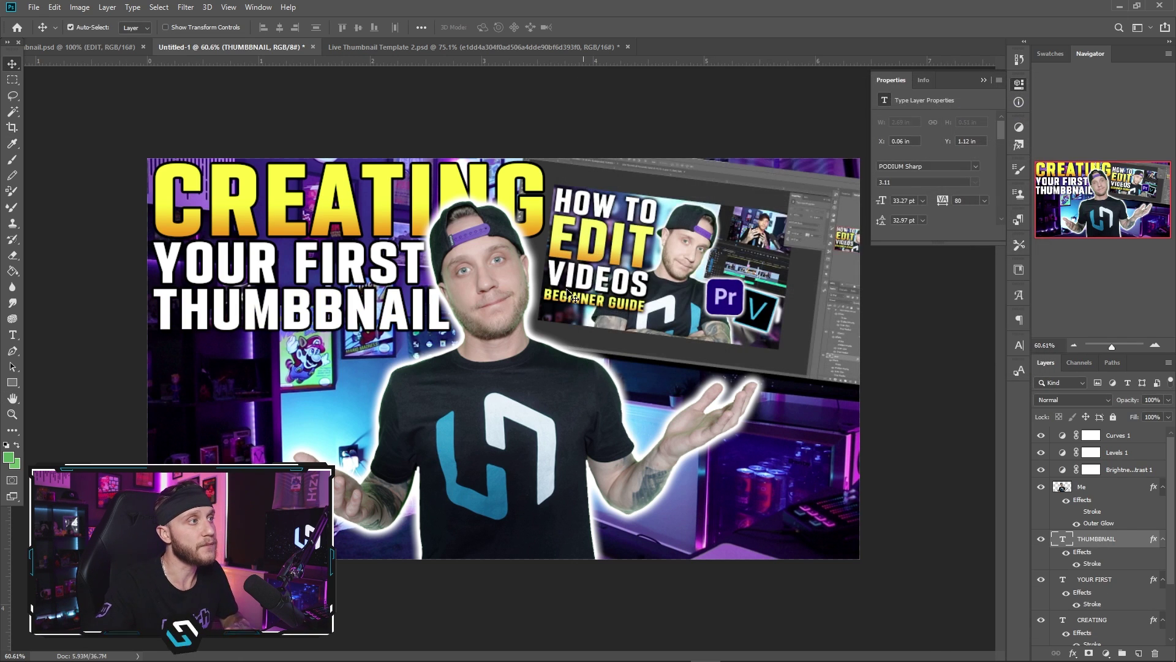
Step: Scale the Me portrait down to about 3.96 by 3.06 in and reposition it slightly clear of the title text
{"action": "left_click", "coordinate": [517, 399]}
{"action": "mouse_move", "coordinate": [517, 398]}
{"action": "left_mouse_down"}
{"action": "mouse_move", "coordinate": [573, 392]}
{"action": "mouse_move", "coordinate": [537, 401]}
{"action": "left_mouse_up"}
{"action": "key", "text": "ctrl+t"}
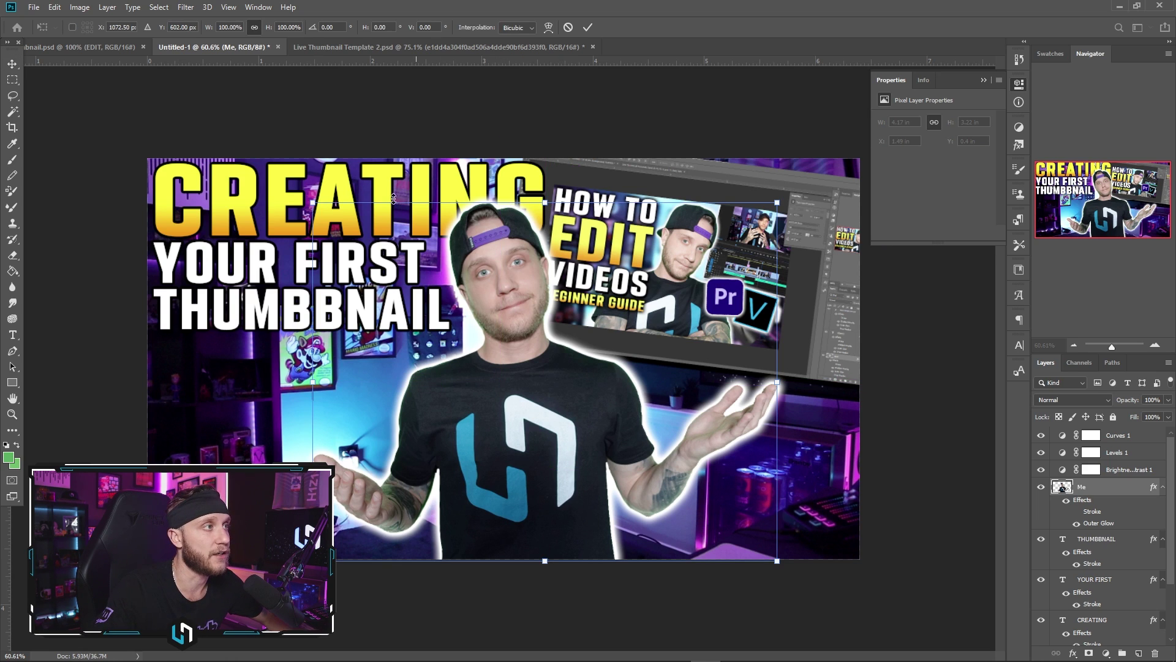
{"action": "left_click_drag", "start_coordinate": [312, 204], "coordinate": [336, 220]}
{"action": "left_click_drag", "start_coordinate": [625, 344], "coordinate": [600, 345]}
{"action": "key", "text": "Return"}
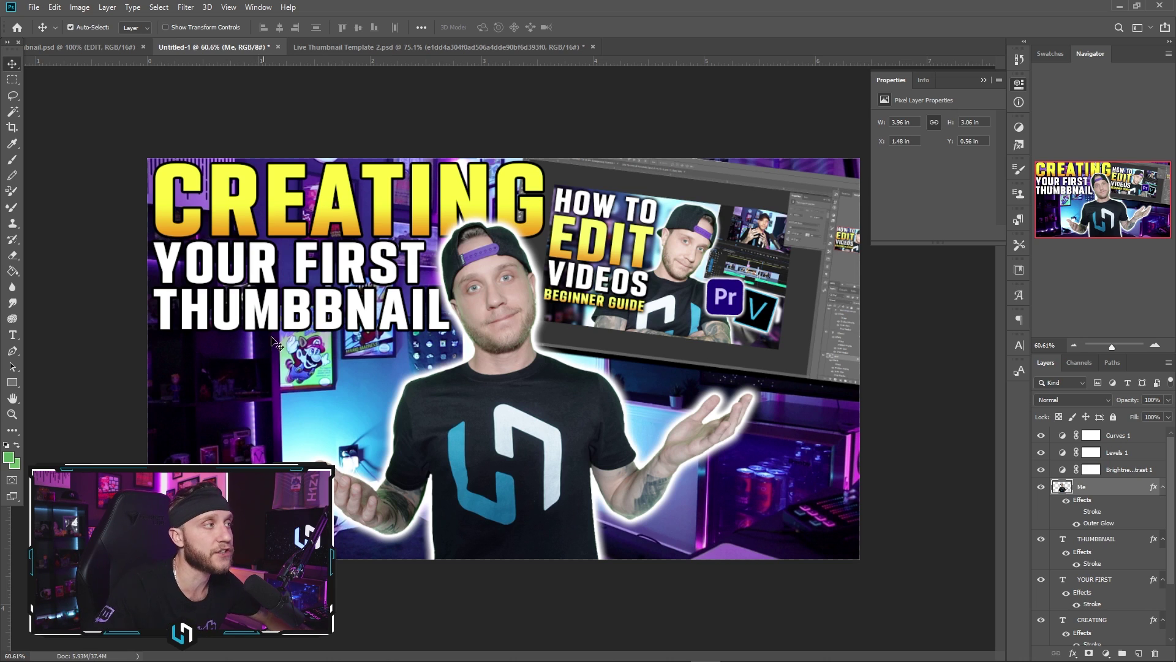
Step: Move the YOUR FIRST and THUMBBNAIL text lines slightly down to space them out below CREATING
{"action": "left_click", "coordinate": [228, 276]}
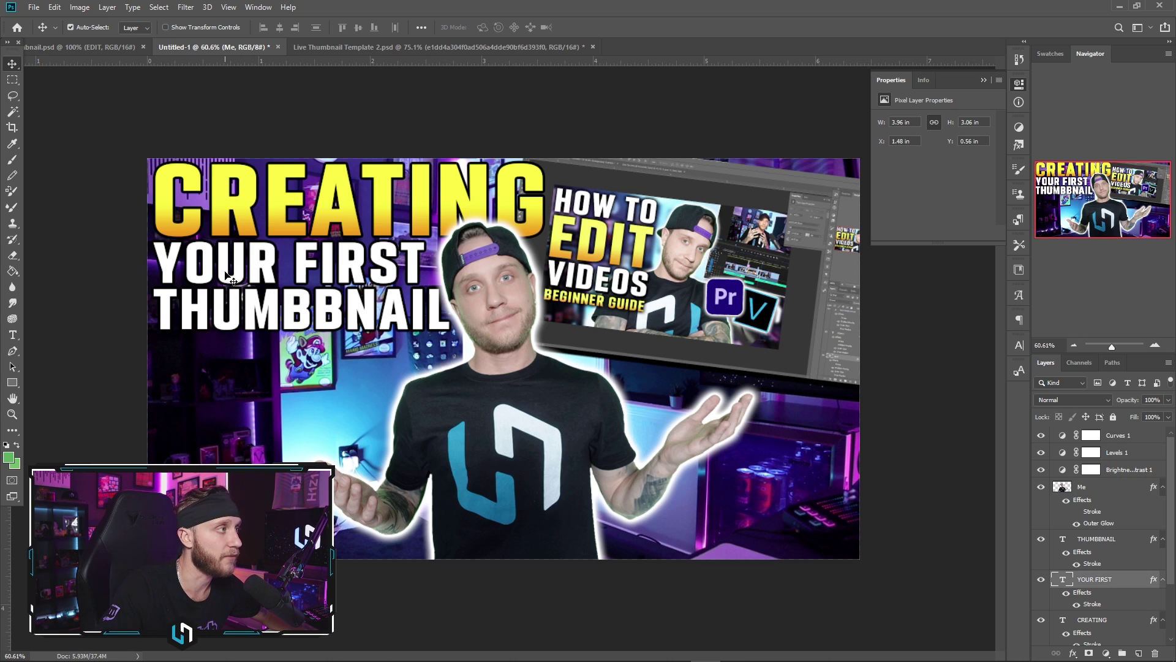
{"action": "left_click_drag", "start_coordinate": [226, 277], "coordinate": [233, 313]}
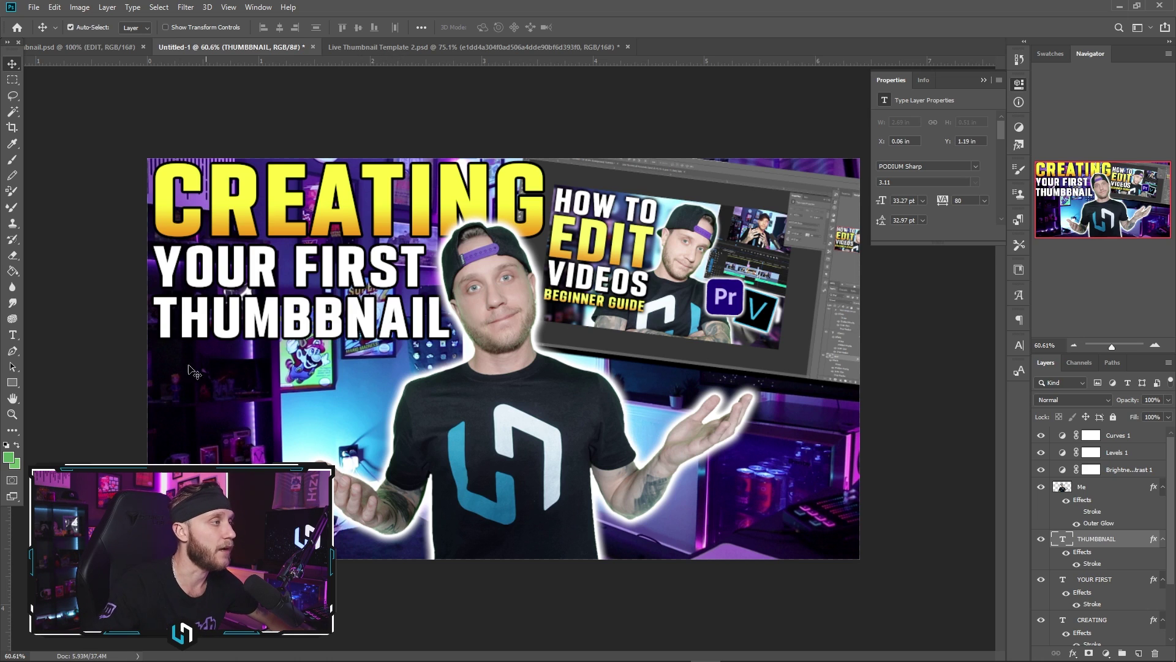
Step: Draw a rectangle about 650 by 102 px below THUMBBNAIL with a dark grey fill and no stroke
{"action": "left_click", "coordinate": [12, 383]}
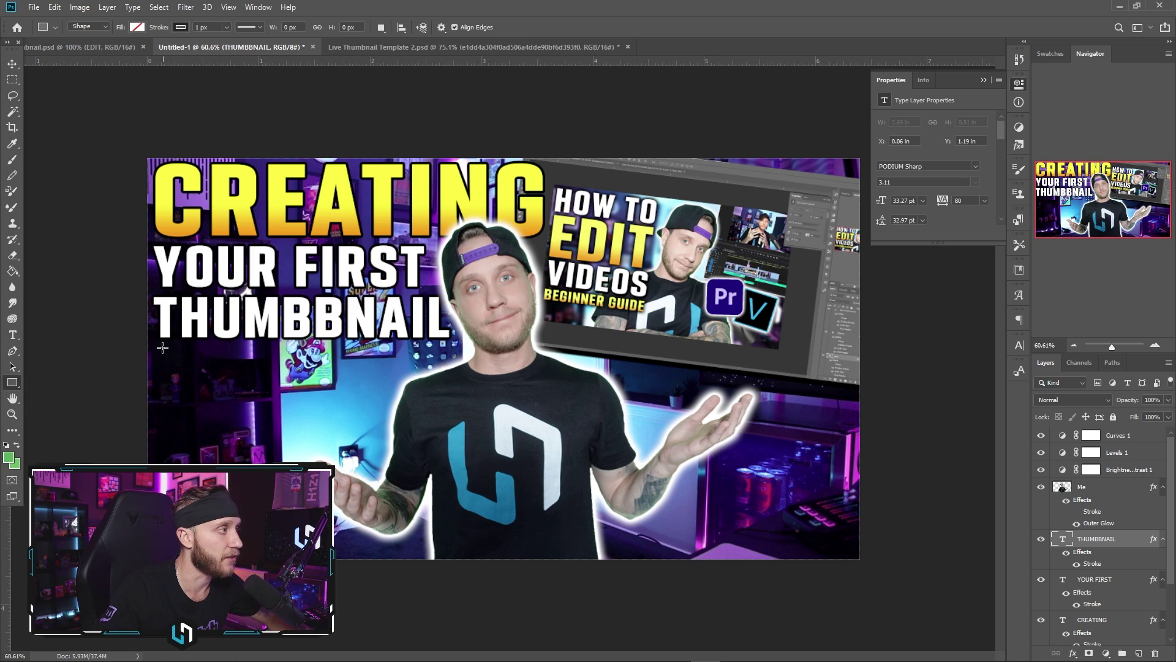
{"action": "left_click_drag", "start_coordinate": [156, 345], "coordinate": [397, 382]}
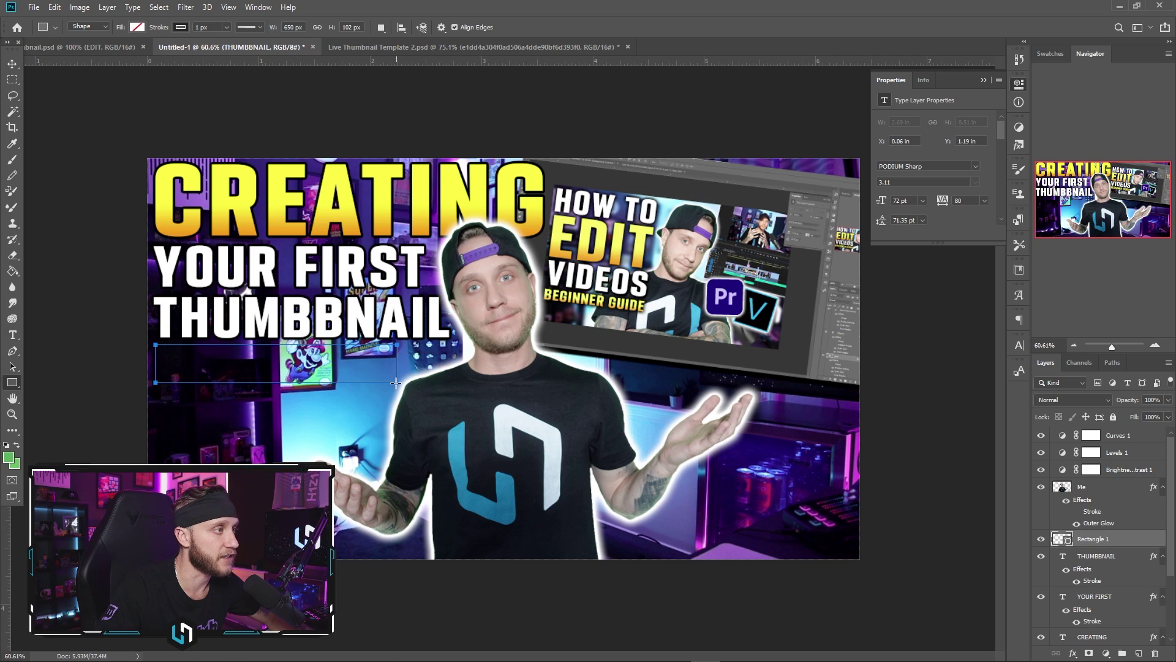
{"action": "left_click", "coordinate": [137, 27]}
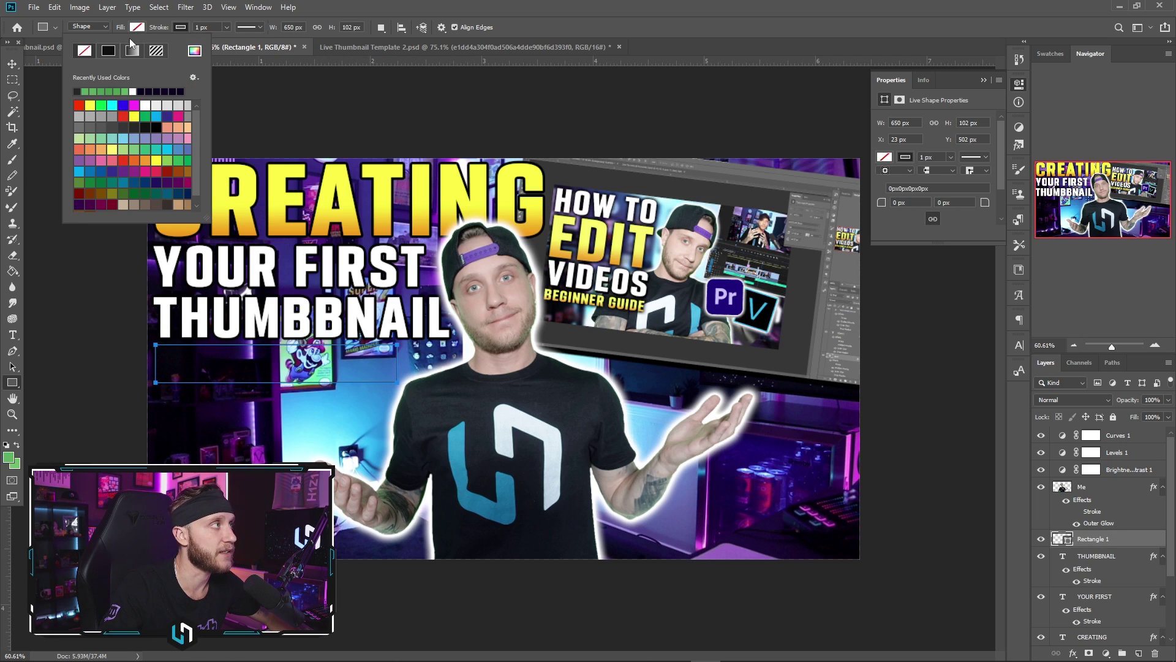
{"action": "left_click", "coordinate": [80, 91]}
{"action": "left_click", "coordinate": [136, 27]}
{"action": "left_click", "coordinate": [128, 52]}
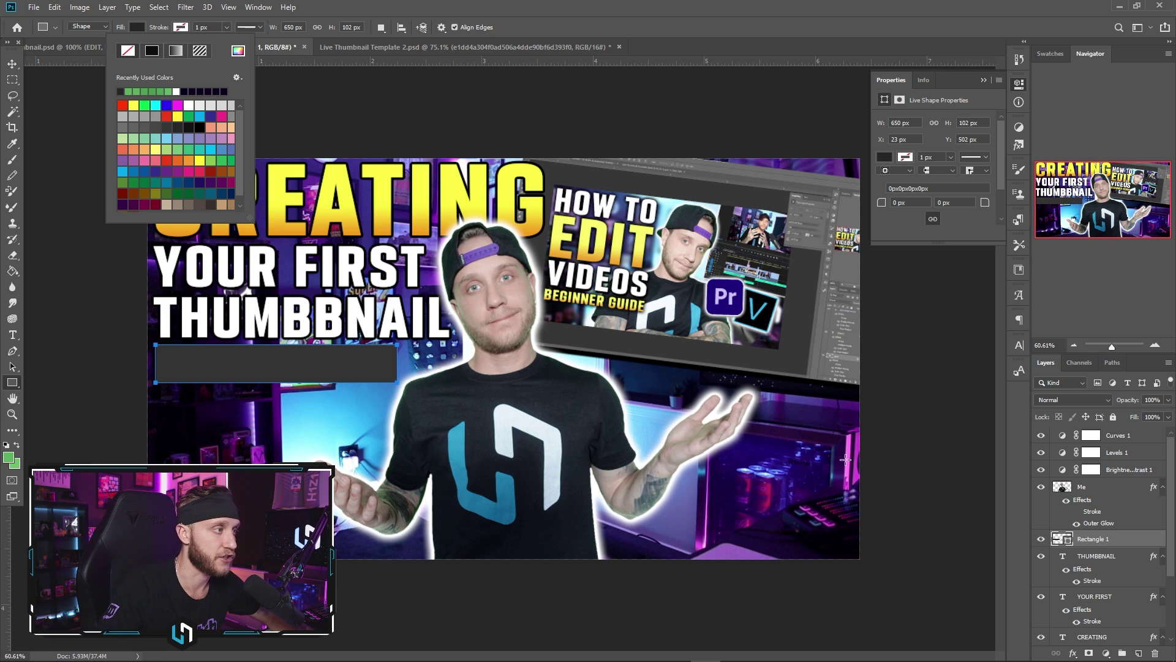
Step: Apply a linear Gradient Overlay with the red preset to the rectangle below THUMBBNAIL
{"action": "right_click", "coordinate": [1109, 539]}
{"action": "left_click", "coordinate": [1041, 14]}
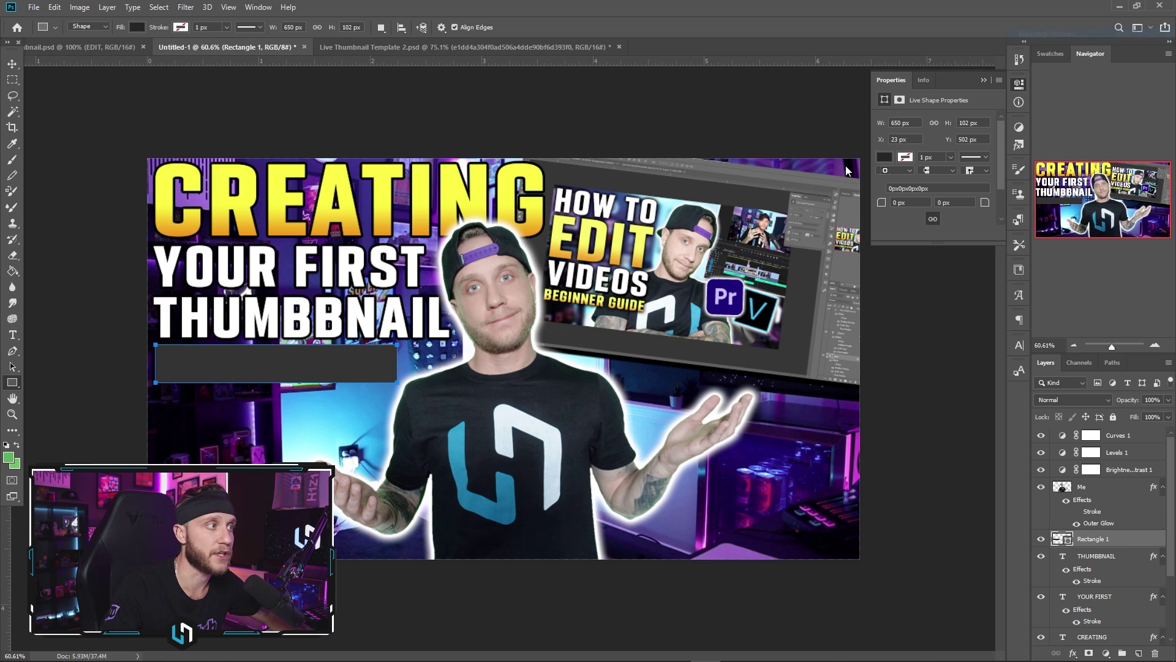
{"action": "left_click", "coordinate": [611, 268]}
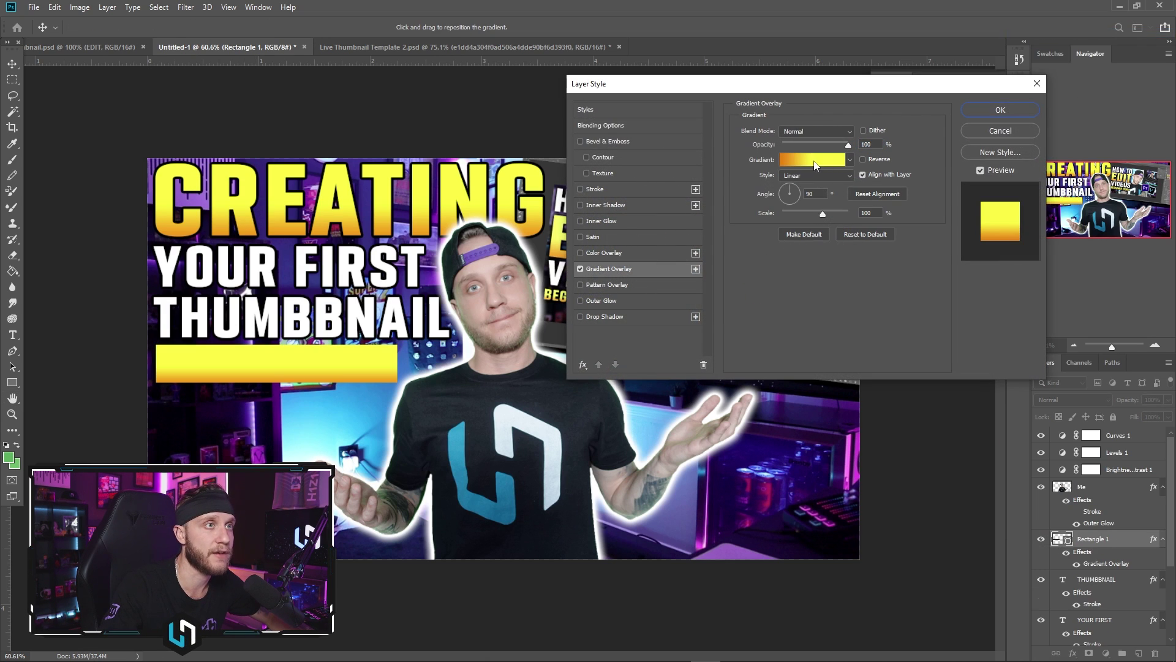
{"action": "left_click", "coordinate": [797, 159]}
{"action": "left_click", "coordinate": [997, 201]}
{"action": "key", "text": "Return"}
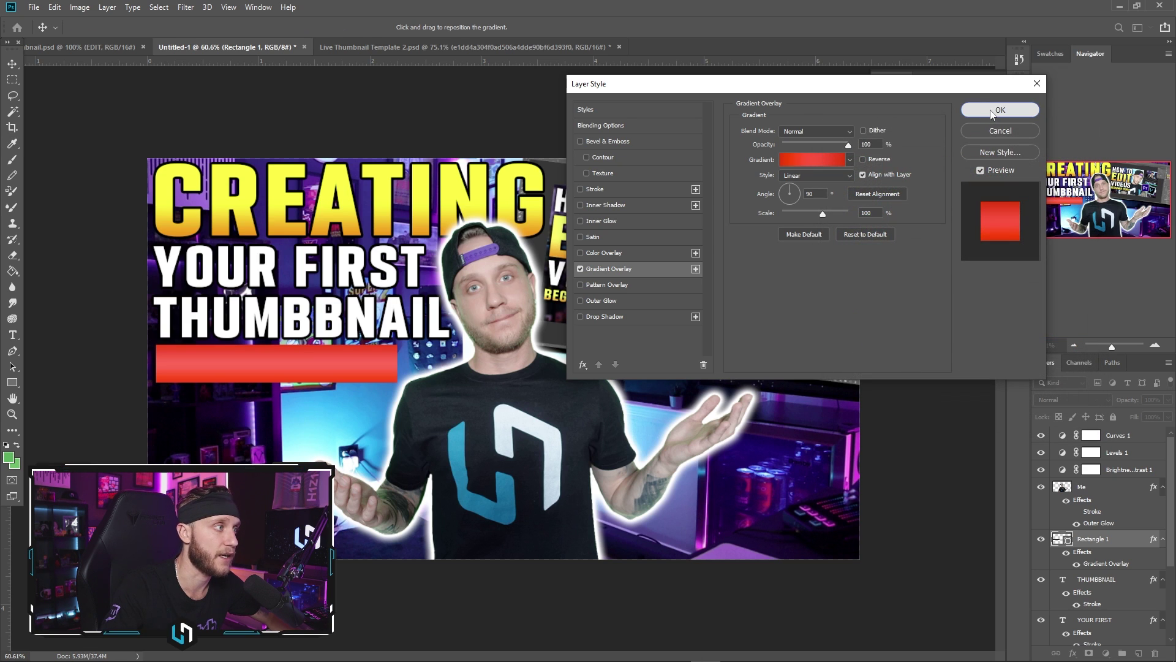
{"action": "left_click", "coordinate": [1000, 109]}
Step: Add a black Drop Shadow to the red rectangle at 100% opacity, 13 px distance and 4 px size, and change its angle
{"action": "right_click", "coordinate": [1082, 545]}
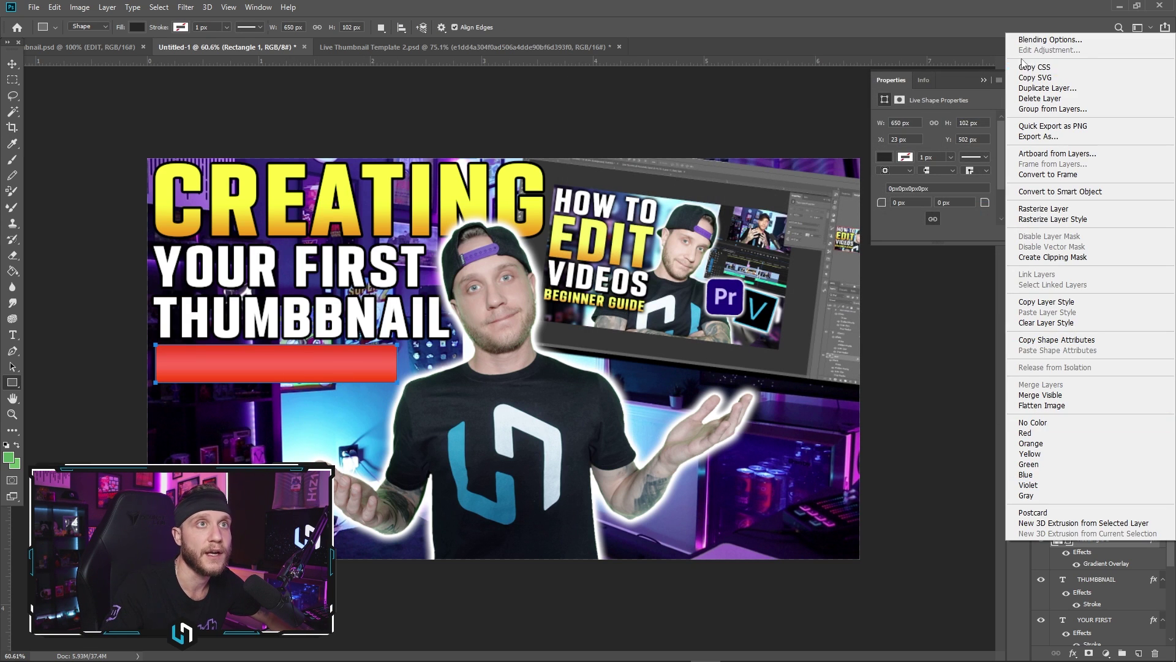
{"action": "left_click", "coordinate": [1041, 38]}
{"action": "left_click", "coordinate": [604, 317]}
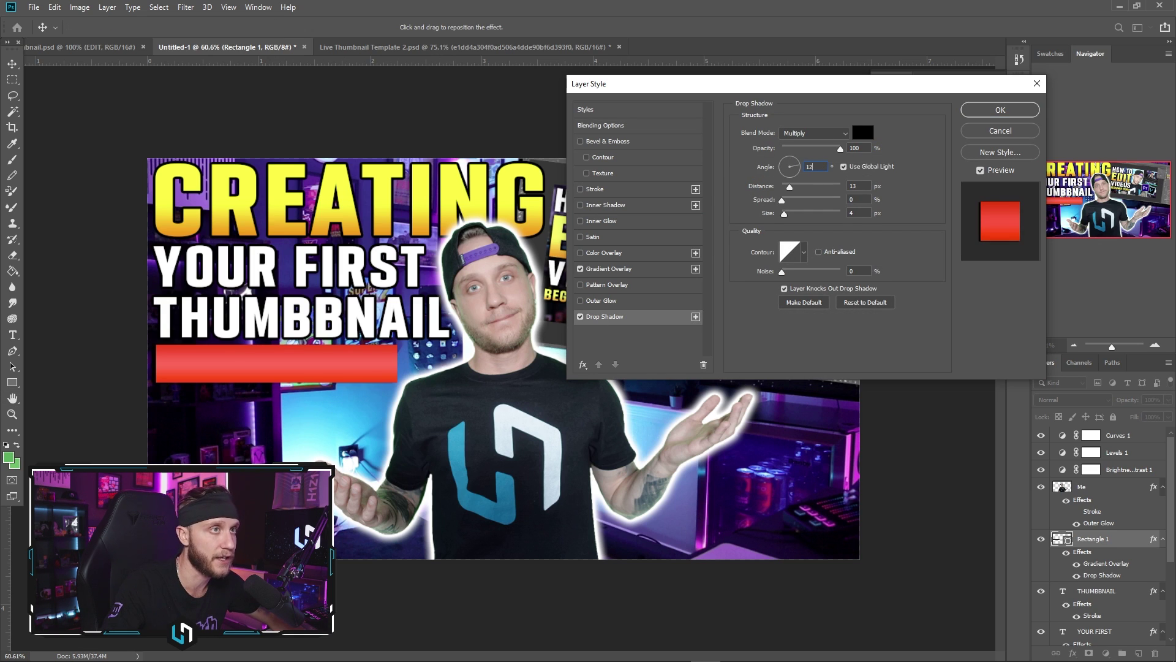
{"action": "key", "text": "Return"}
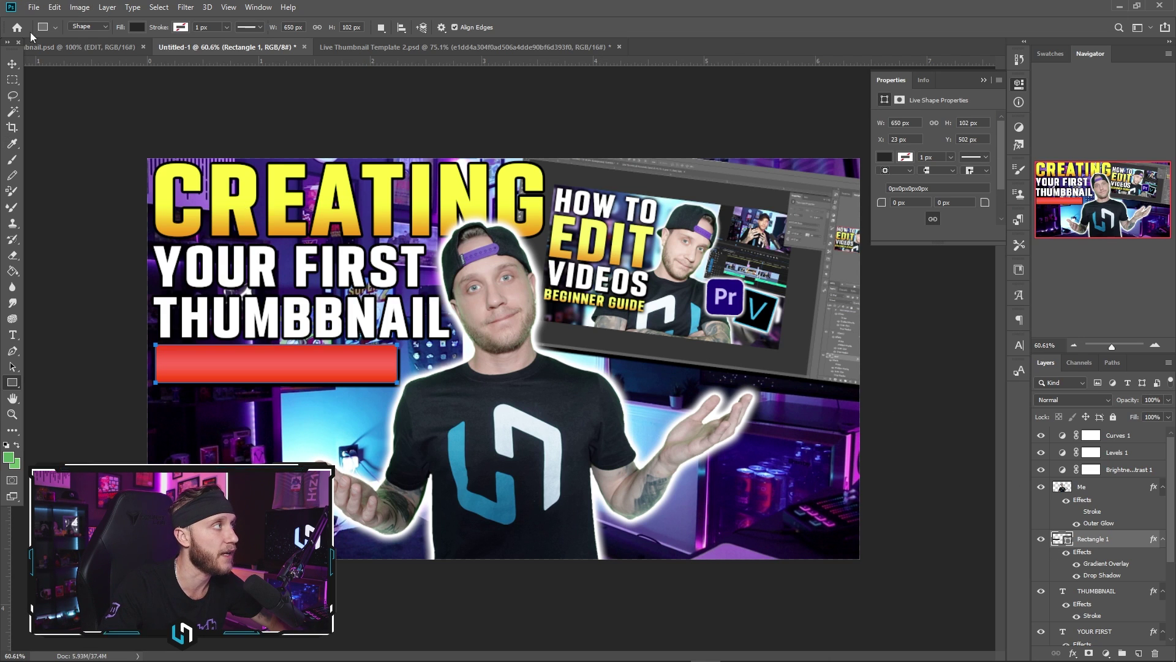
Step: Check the Drop Shadow settings of the Screenshot layer and accept them
{"action": "left_click", "coordinate": [12, 63]}
{"action": "left_click", "coordinate": [801, 356]}
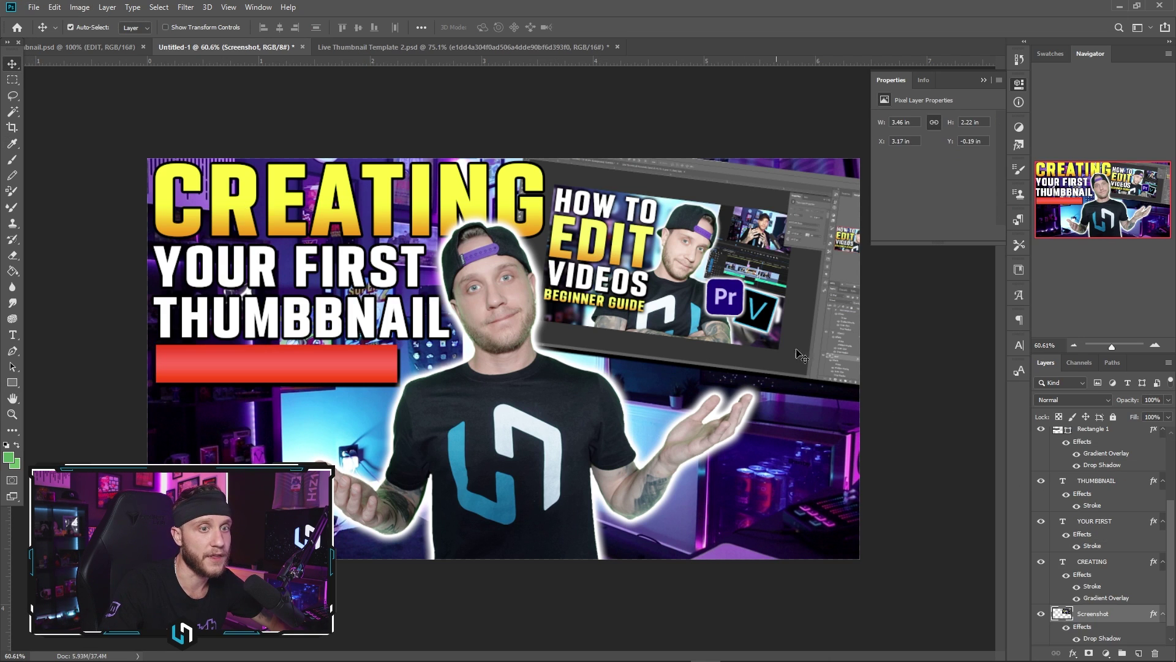
{"action": "double_click", "coordinate": [1109, 637]}
{"action": "left_click", "coordinate": [1000, 110]}
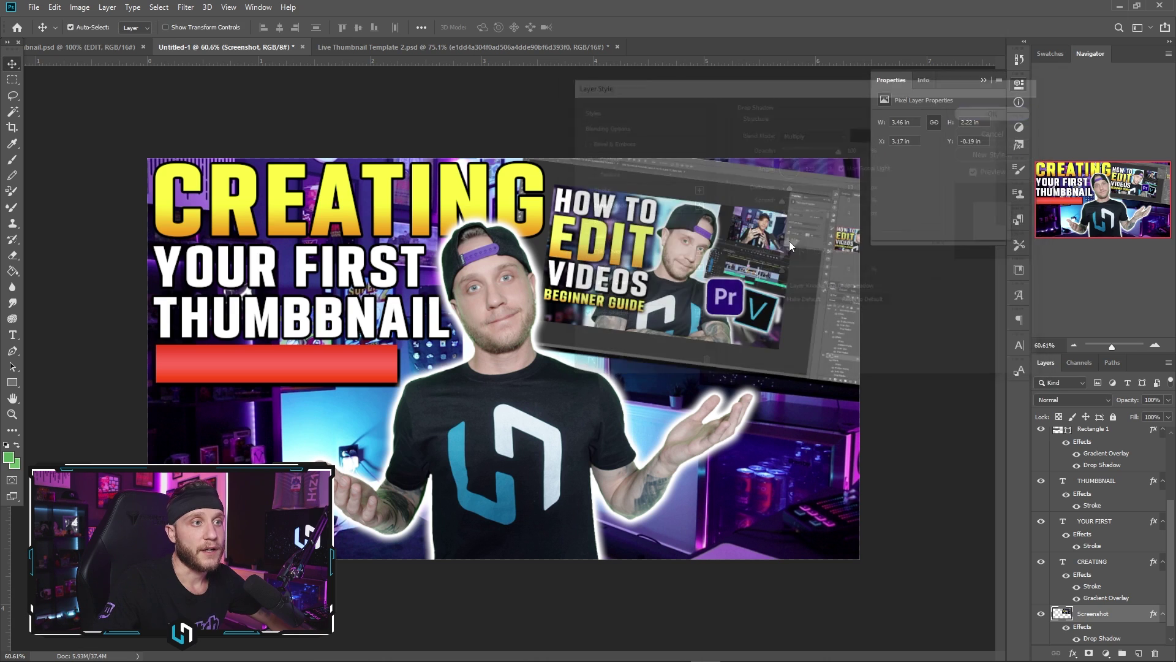
Step: Add the text FOR BEGINNERS at 24 pt in white PODIUM Sharp below the red rectangle
{"action": "left_click", "coordinate": [271, 362]}
{"action": "key", "text": "t"}
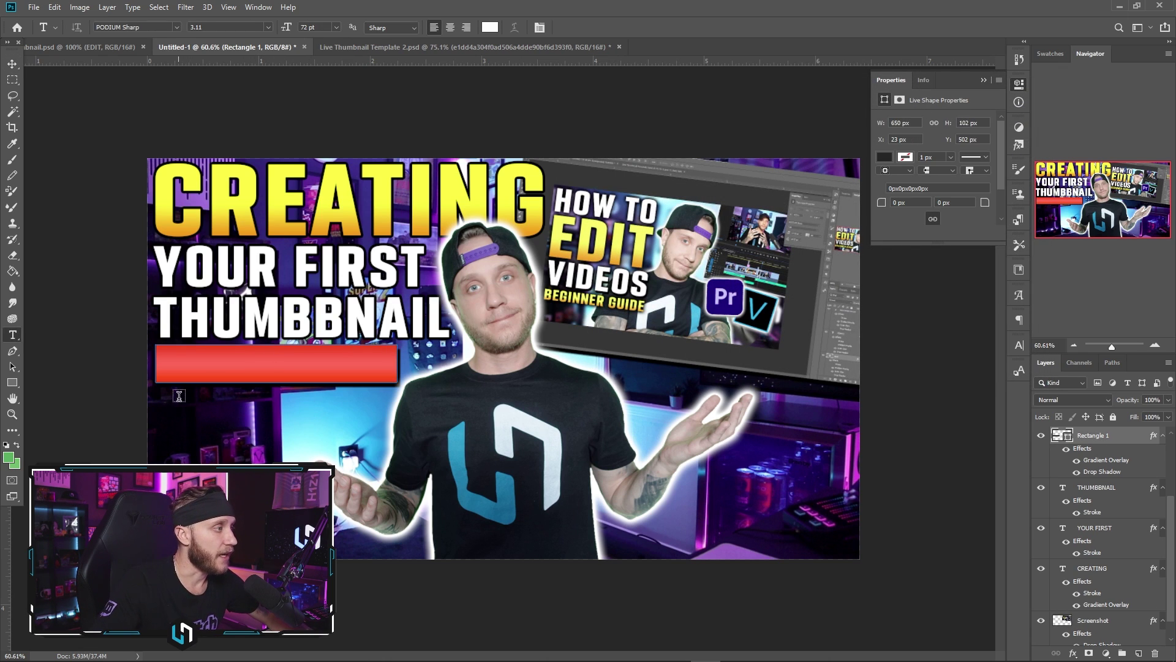
{"action": "left_click", "coordinate": [181, 427]}
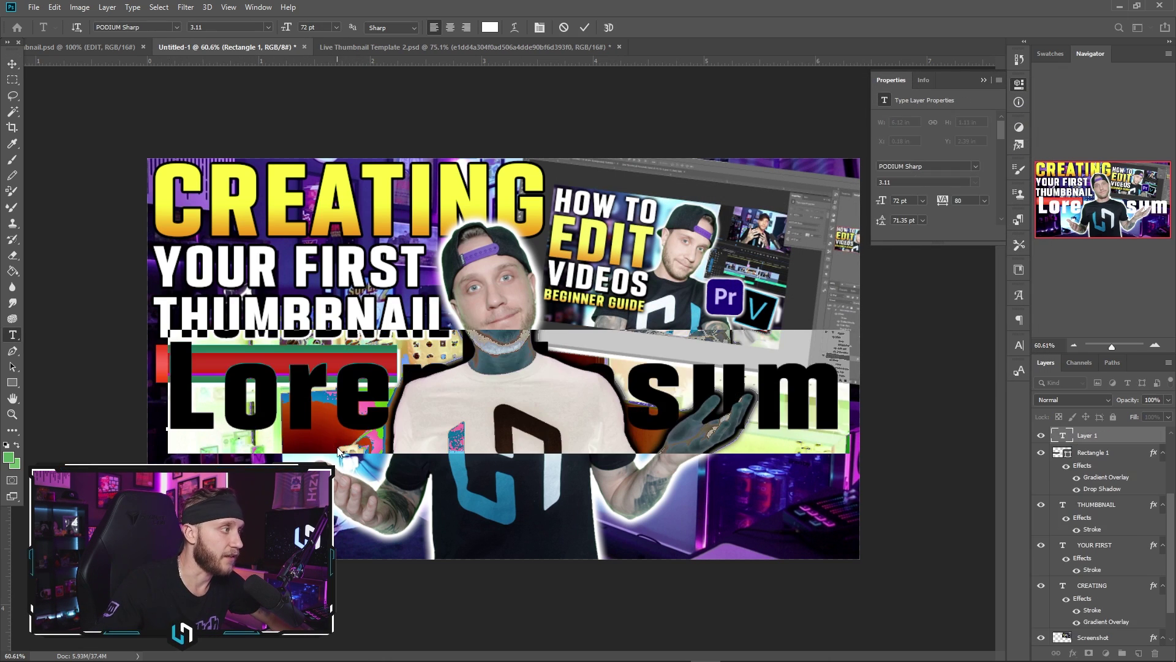
{"action": "left_click", "coordinate": [335, 27]}
{"action": "left_click", "coordinate": [322, 132]}
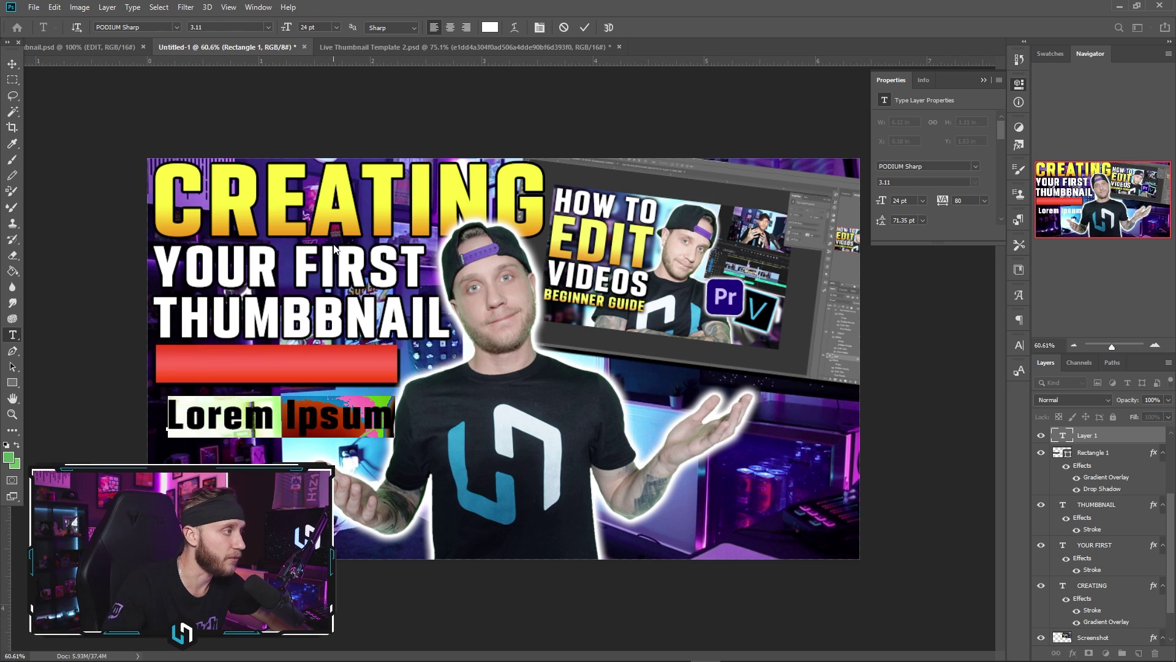
{"action": "type", "text": "FOR BEGINNER"}
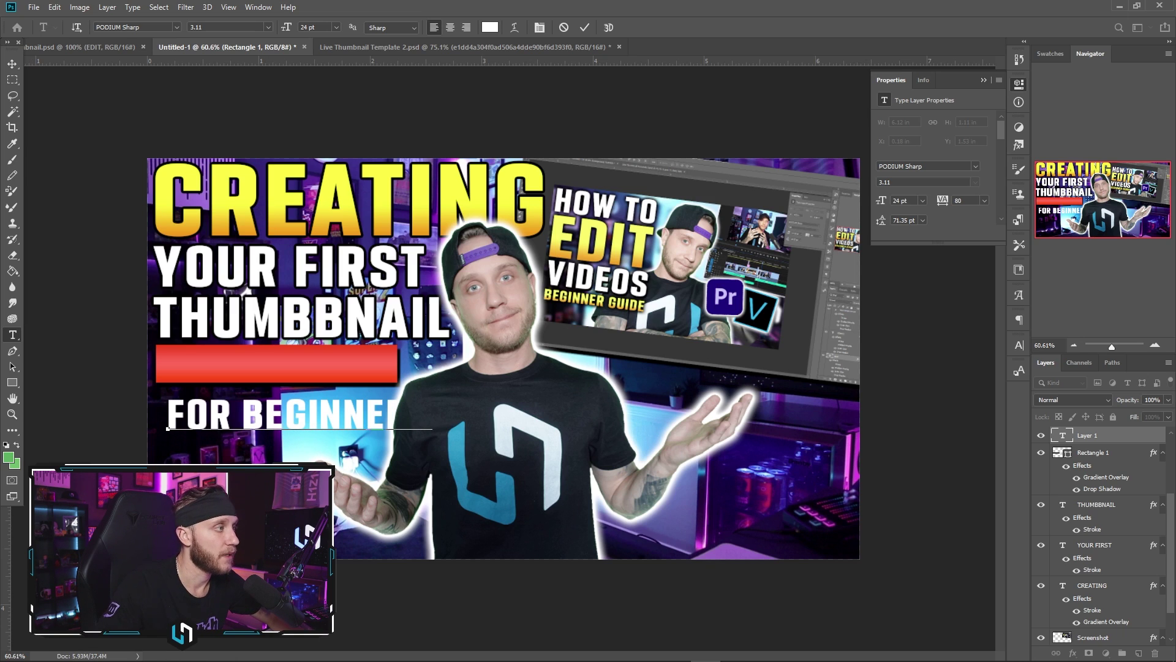
{"action": "left_click", "coordinate": [12, 64]}
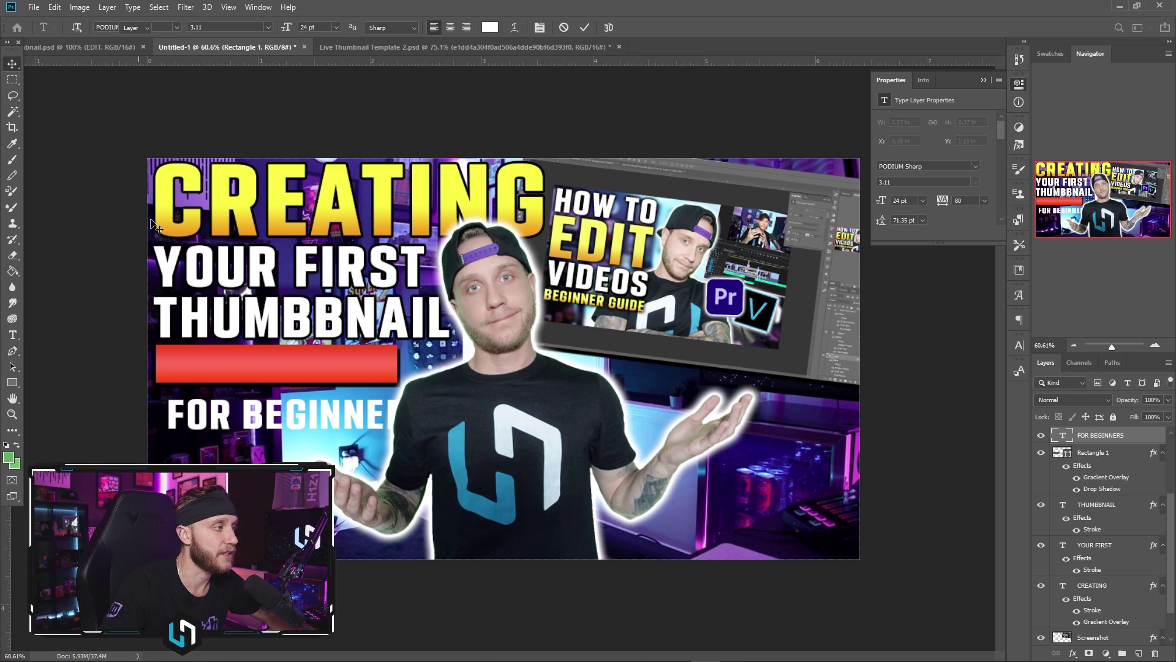
Step: Scale the FOR BEGINNERS text to about 83% and centre it on the red rectangle
{"action": "key", "text": "ctrl+t"}
{"action": "left_click_drag", "start_coordinate": [433, 437], "coordinate": [331, 367]}
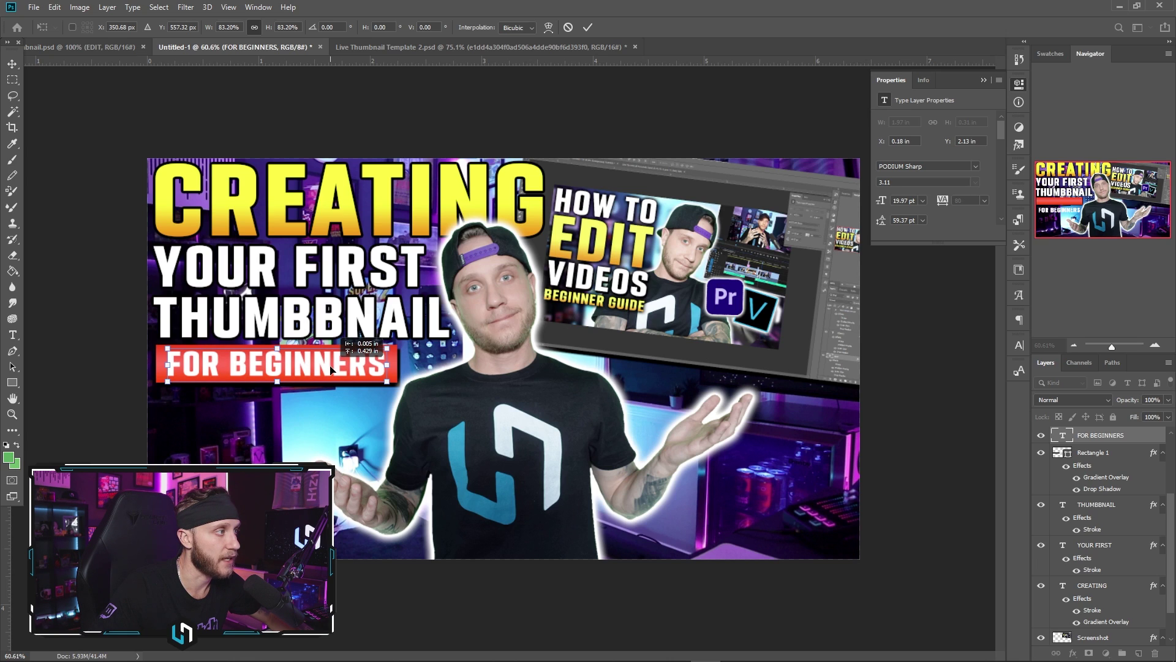
{"action": "left_click_drag", "start_coordinate": [330, 368], "coordinate": [329, 368]}
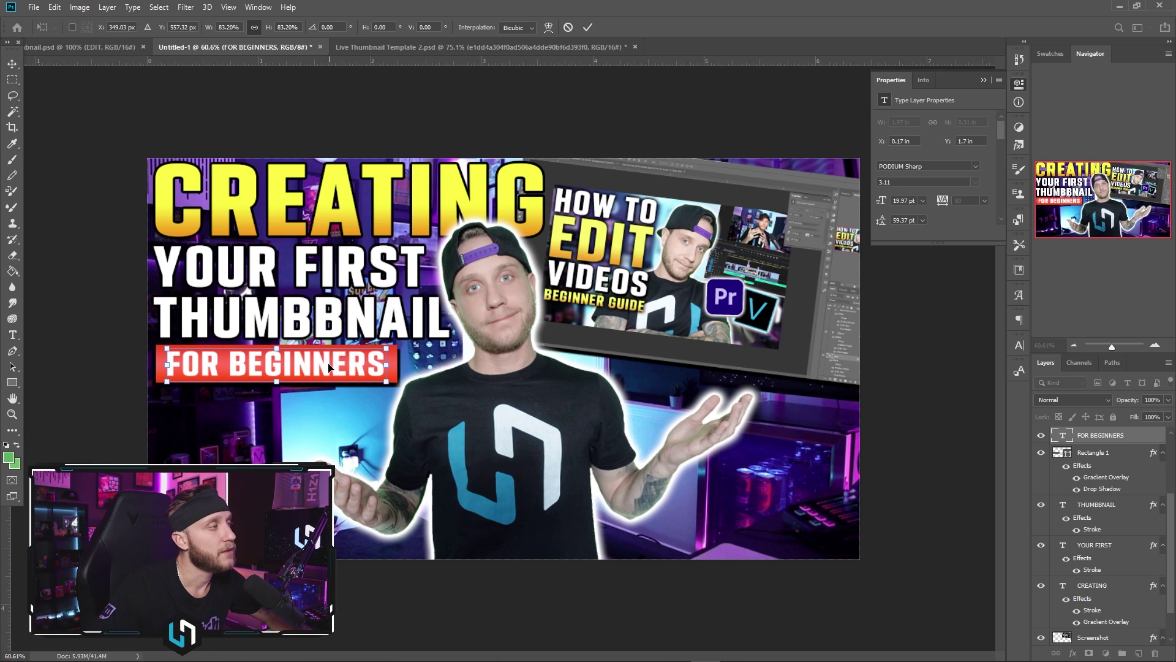
{"action": "key", "text": "Return"}
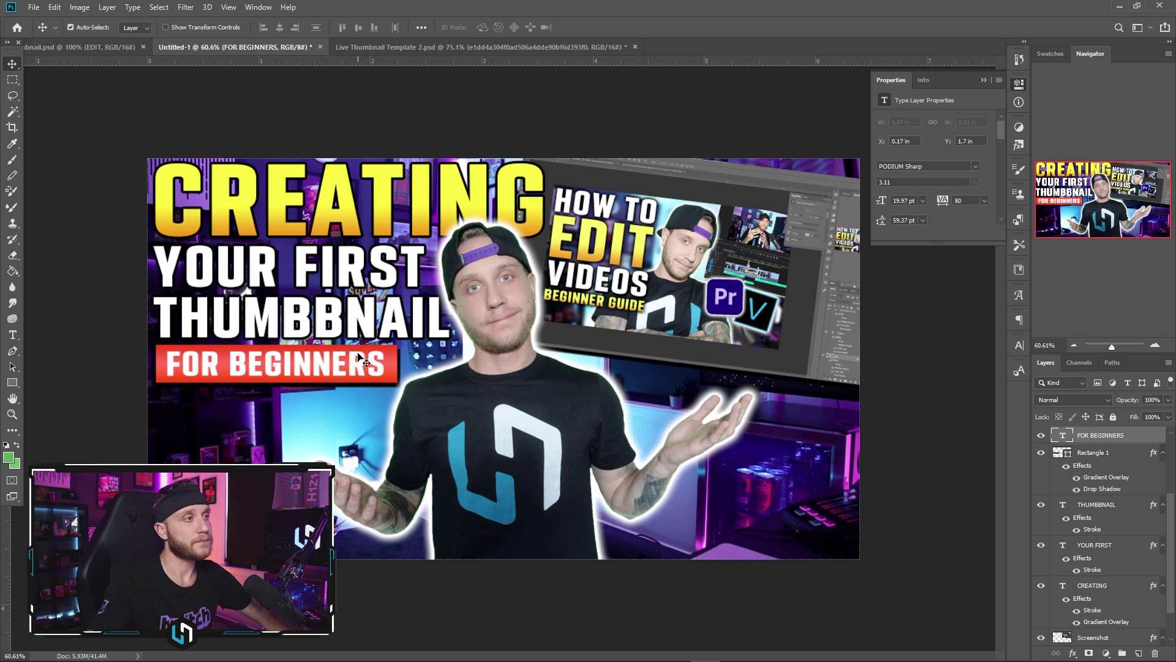